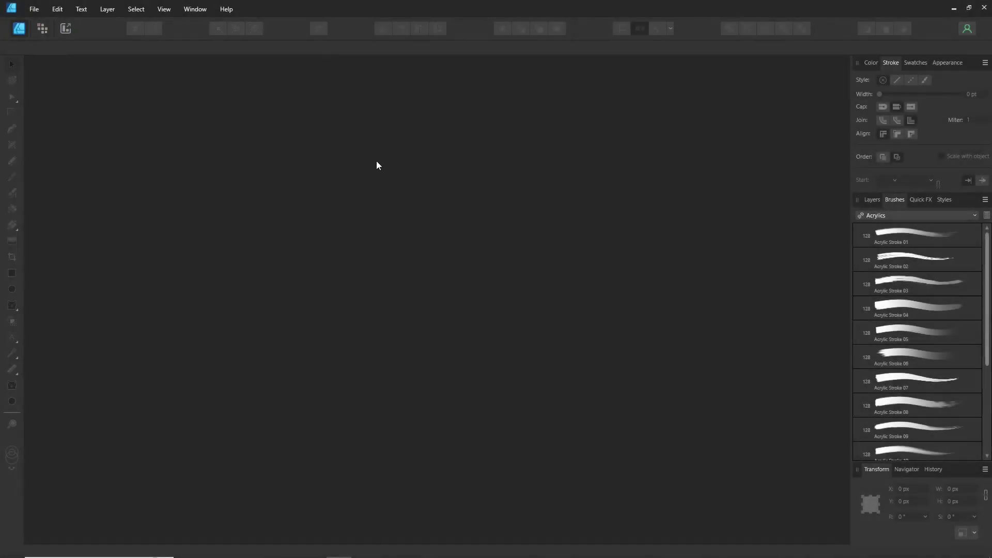
- Create a new landscape A4 print document, 297 by 210 mm at 300 DPI
{"action": "left_click", "coordinate": [28, 10]}
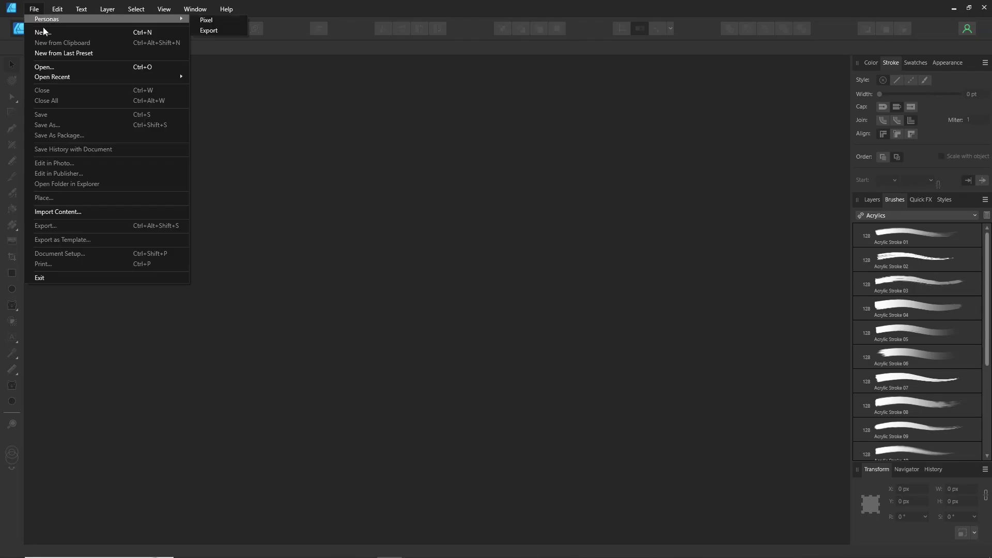
{"action": "left_click", "coordinate": [43, 30]}
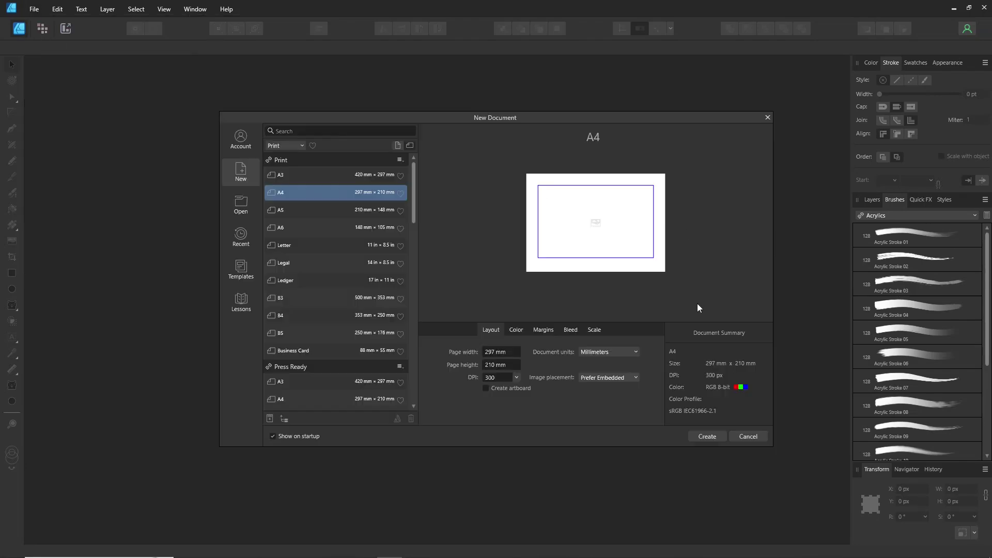
{"action": "left_click", "coordinate": [706, 438]}
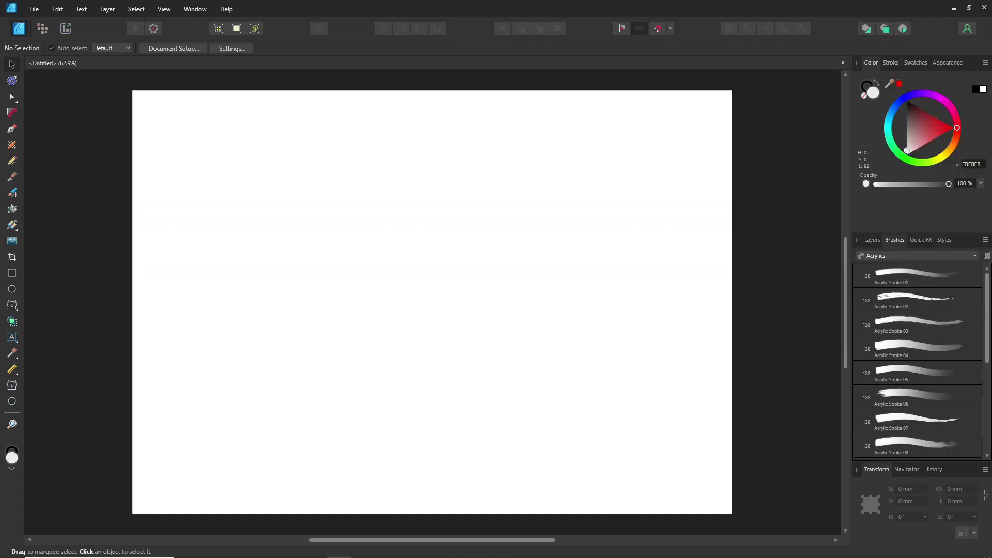
- Draw a straight 40.2 pt horizontal line about 106 mm long near the page's top with the Pen tool and float the stroke settings
{"action": "left_click", "coordinate": [12, 129]}
{"action": "left_click", "coordinate": [297, 187]}
{"action": "left_click", "coordinate": [511, 187]}
{"action": "mouse_move", "coordinate": [891, 62]}
{"action": "left_mouse_down"}
{"action": "mouse_move", "coordinate": [656, 93]}
{"action": "mouse_move", "coordinate": [761, 123]}
{"action": "left_mouse_up"}
- Draw a second horizontal line about 107 mm long with the Pencil tool and a rectangle about 69 by 67 mm below it
{"action": "key", "text": "n"}
{"action": "left_click_drag", "start_coordinate": [298, 263], "coordinate": [514, 262]}
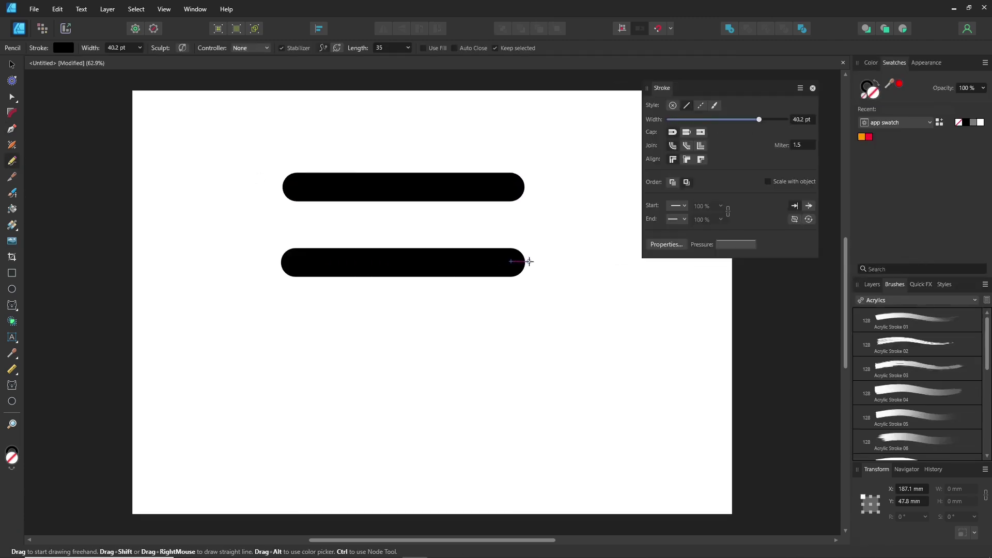
{"action": "left_click", "coordinate": [12, 273]}
{"action": "left_click_drag", "start_coordinate": [306, 460], "coordinate": [445, 324]}
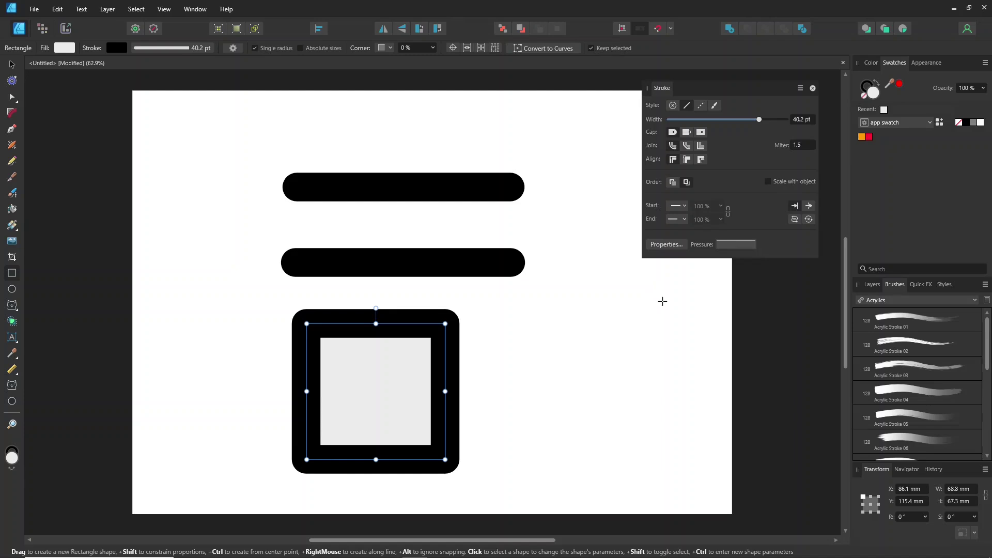
- Give the upper line a textured brush stroke using the Acrylic Stroke 02 brush
{"action": "left_click", "coordinate": [872, 284]}
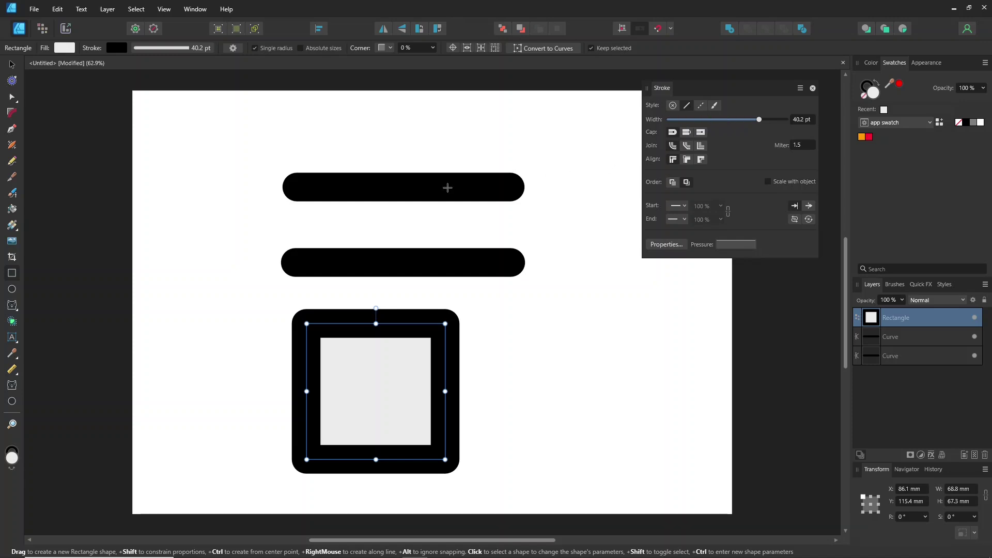
{"action": "key", "text": "v"}
{"action": "left_click", "coordinate": [471, 182]}
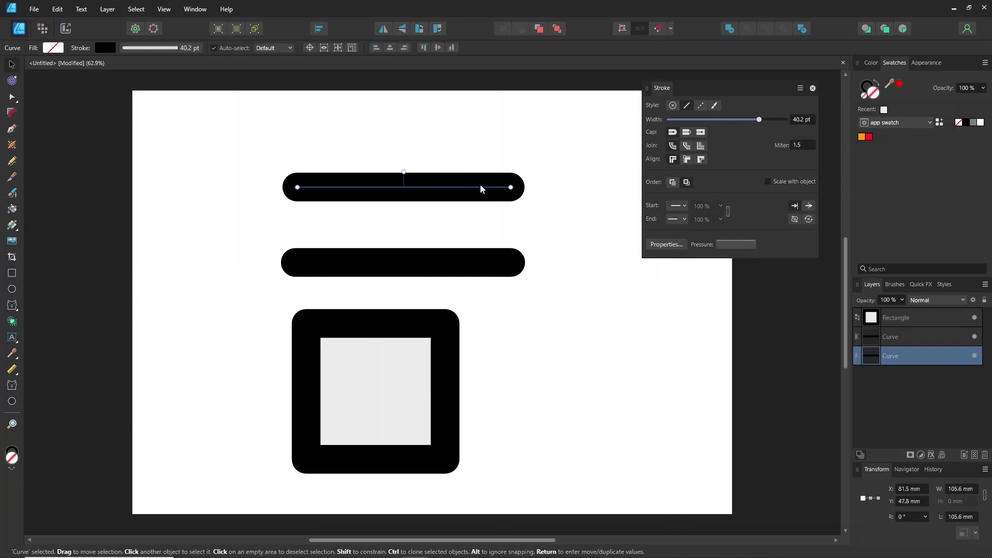
{"action": "left_click", "coordinate": [699, 106]}
{"action": "left_click", "coordinate": [714, 106]}
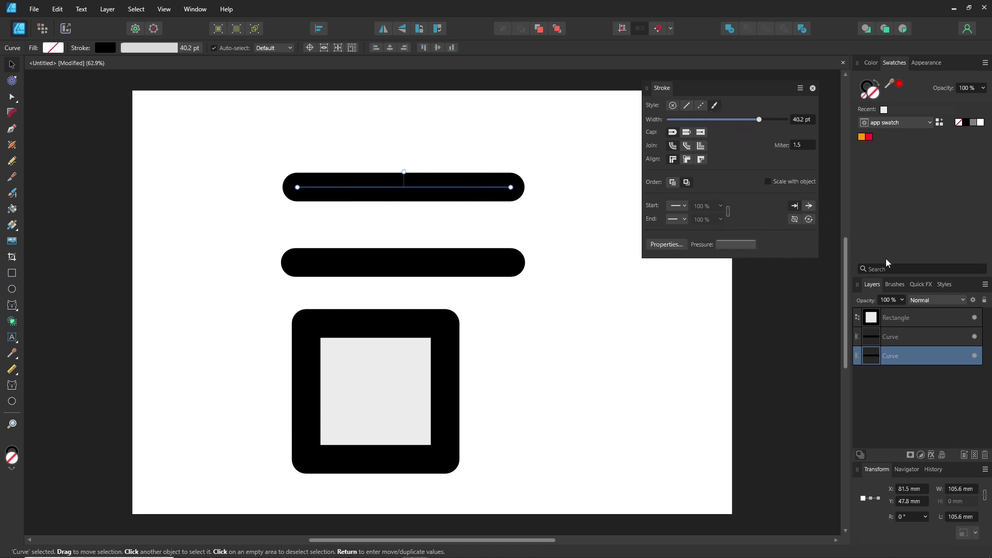
{"action": "left_click", "coordinate": [894, 284]}
{"action": "left_click", "coordinate": [897, 346]}
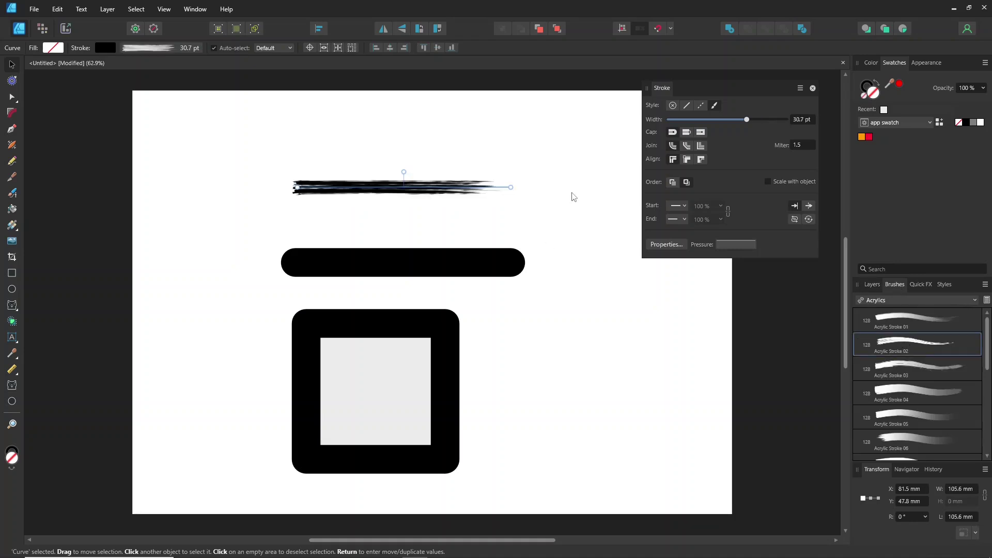
- Remove the upper line's stroke colour and stroke style, and delete the line
{"action": "left_click", "coordinate": [864, 88]}
{"action": "left_click", "coordinate": [863, 100]}
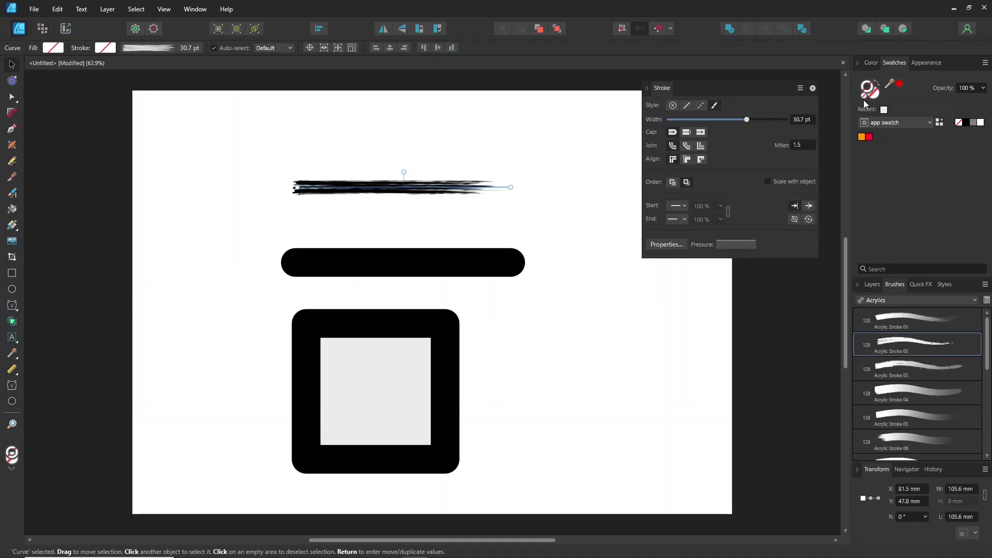
{"action": "left_click", "coordinate": [672, 106]}
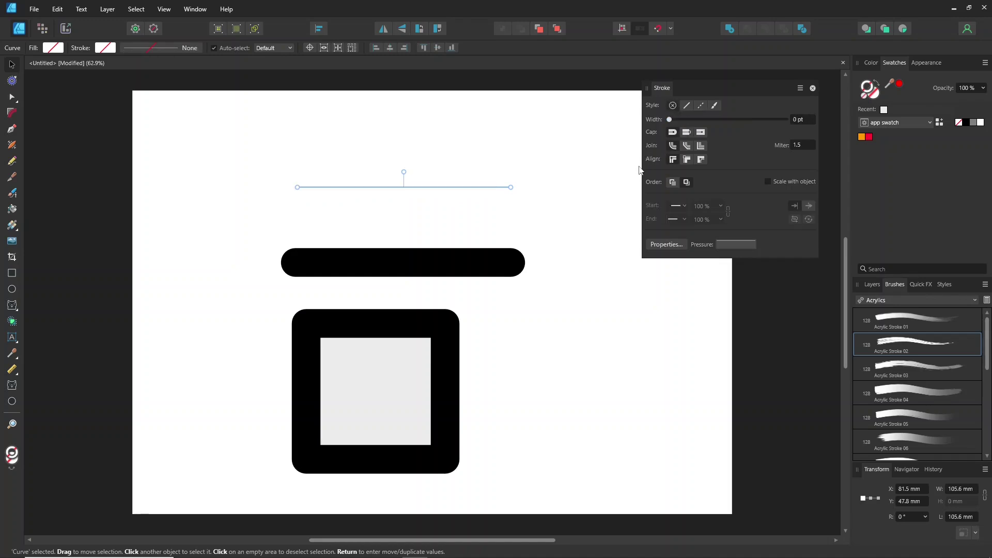
{"action": "key", "text": "Delete"}
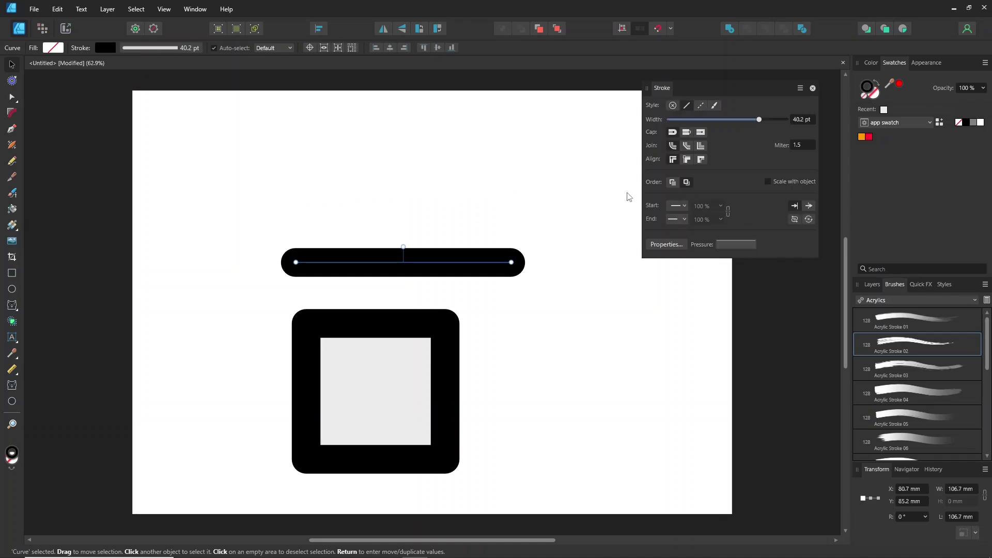
- Draw a new horizontal line about 114 mm long above the remaining one with the Pen tool, giving it a black stroke with square caps
{"action": "left_click", "coordinate": [12, 128]}
{"action": "left_click", "coordinate": [282, 171]}
{"action": "left_click", "coordinate": [512, 172]}
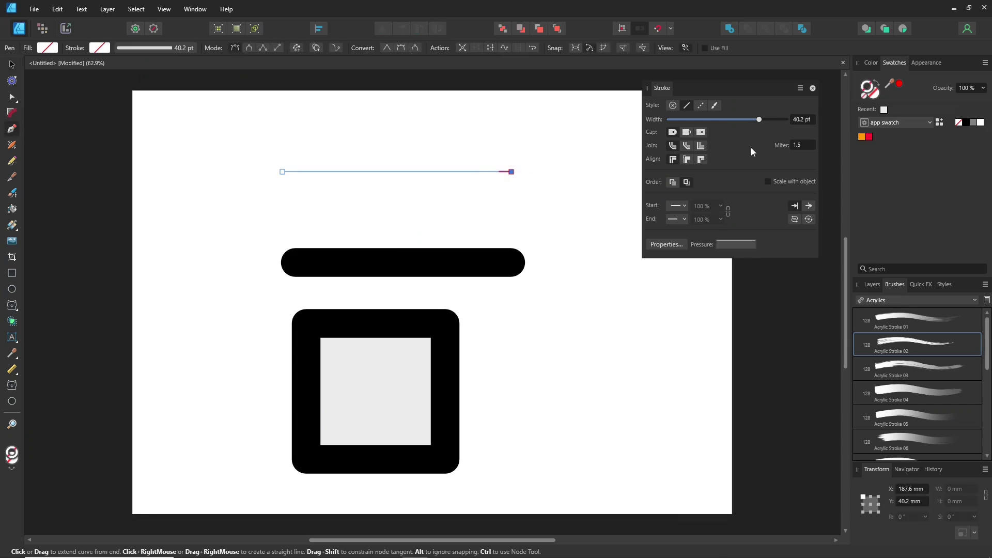
{"action": "left_click", "coordinate": [870, 62]}
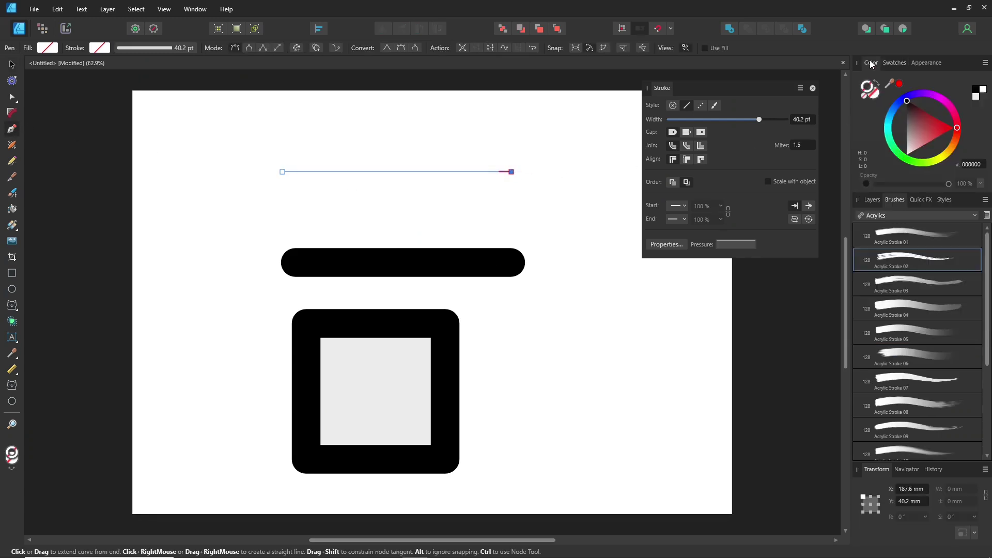
{"action": "left_click", "coordinate": [907, 101]}
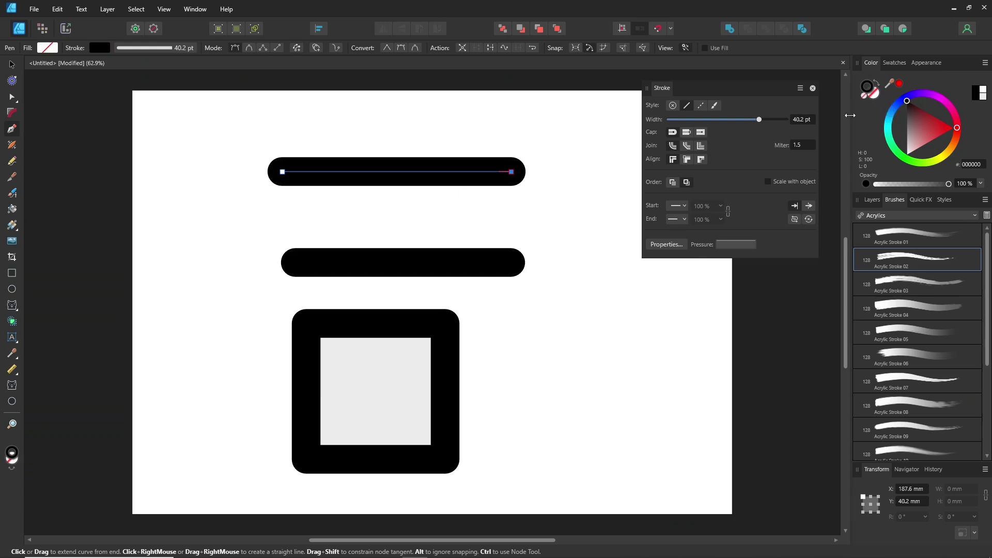
{"action": "left_click", "coordinate": [687, 133]}
{"action": "left_click", "coordinate": [701, 133]}
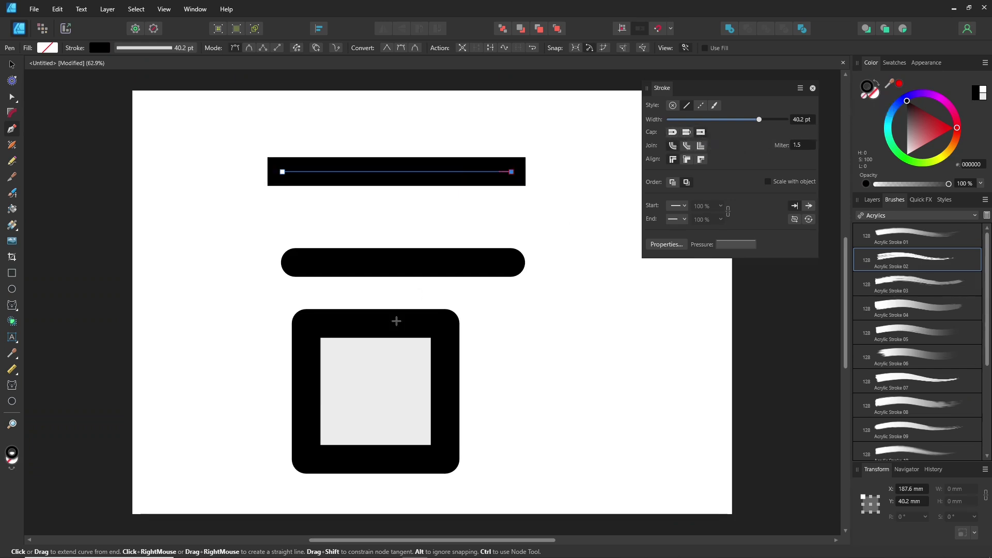
{"action": "key", "text": "Escape"}
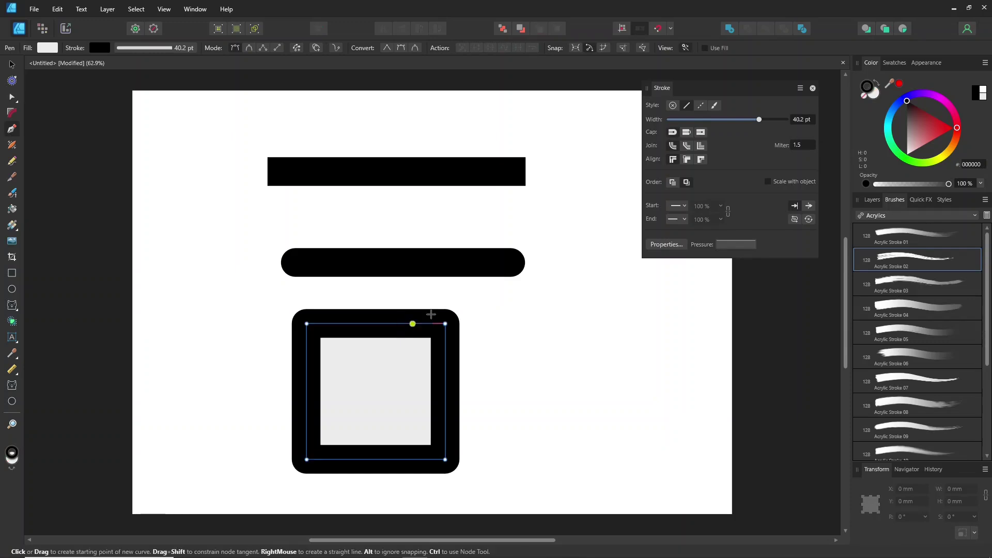
- Set the rectangle's stroke join to miter and cycle its stroke alignment through inside and outside back to centre
{"action": "left_click", "coordinate": [687, 145]}
{"action": "left_click", "coordinate": [702, 145]}
{"action": "left_click", "coordinate": [687, 159]}
{"action": "left_click", "coordinate": [702, 159]}
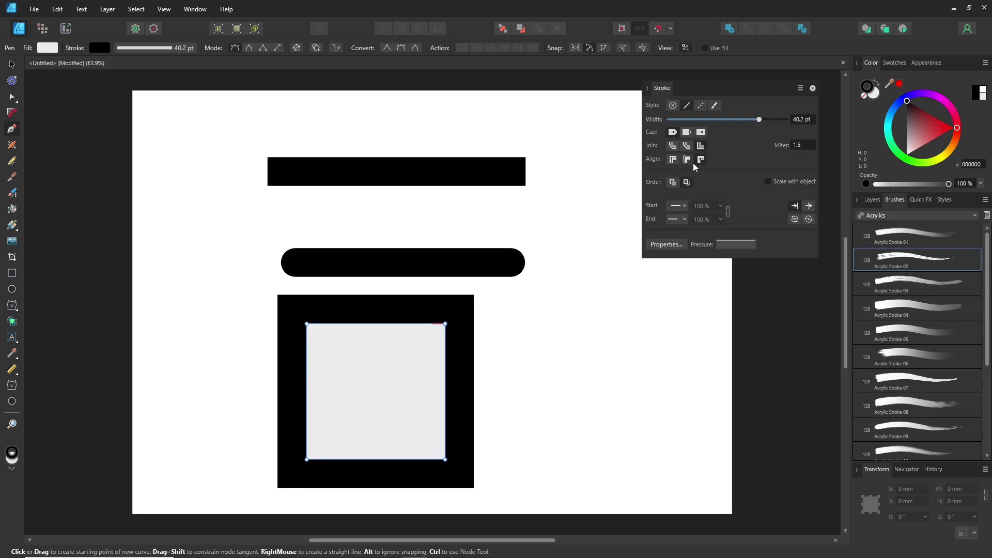
{"action": "left_click", "coordinate": [669, 160]}
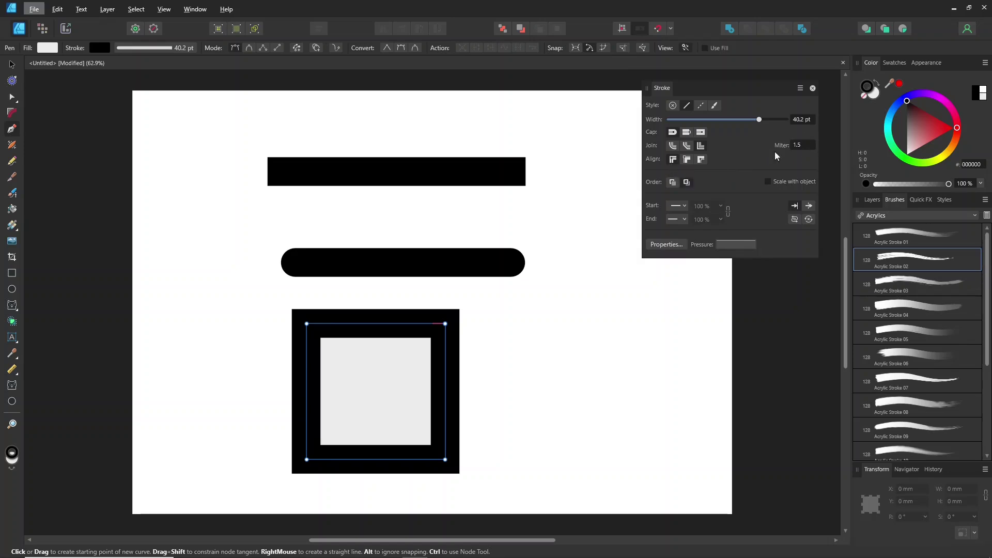
- Draw an inverted-V path about 78 by 67 mm beside the rectangle with the Pen tool and set its miter limit to 4
{"action": "left_click", "coordinate": [519, 412]}
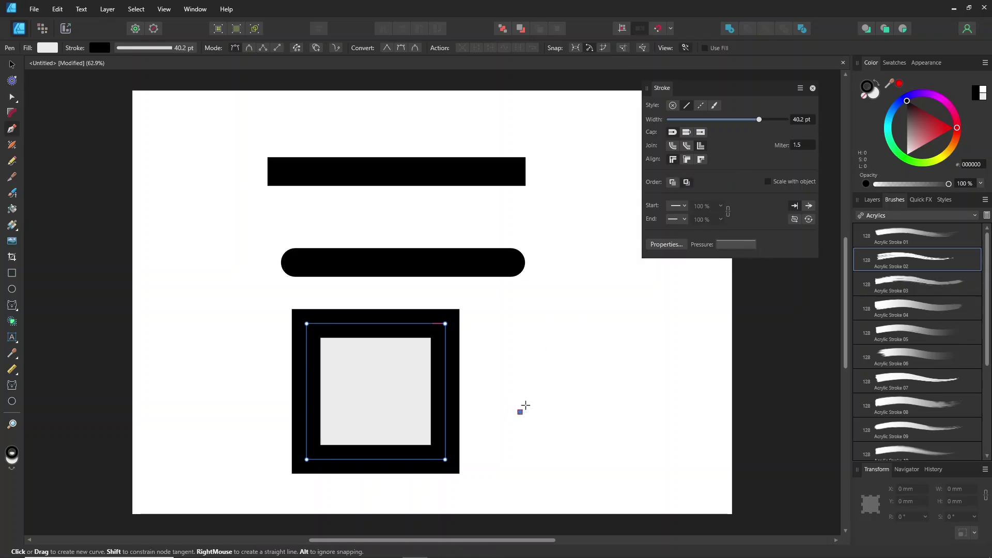
{"action": "left_click", "coordinate": [595, 293]}
{"action": "left_click", "coordinate": [677, 428]}
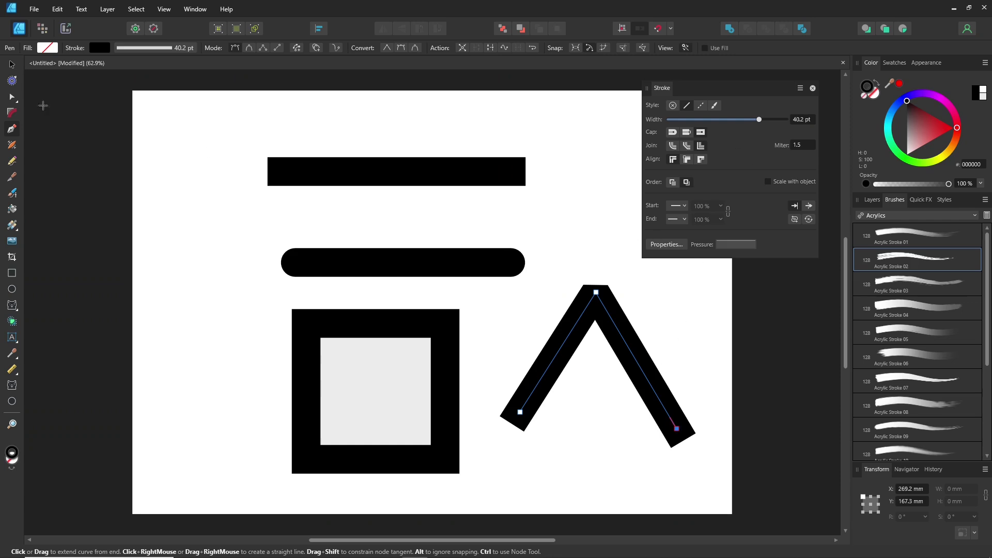
{"action": "left_click", "coordinate": [12, 64]}
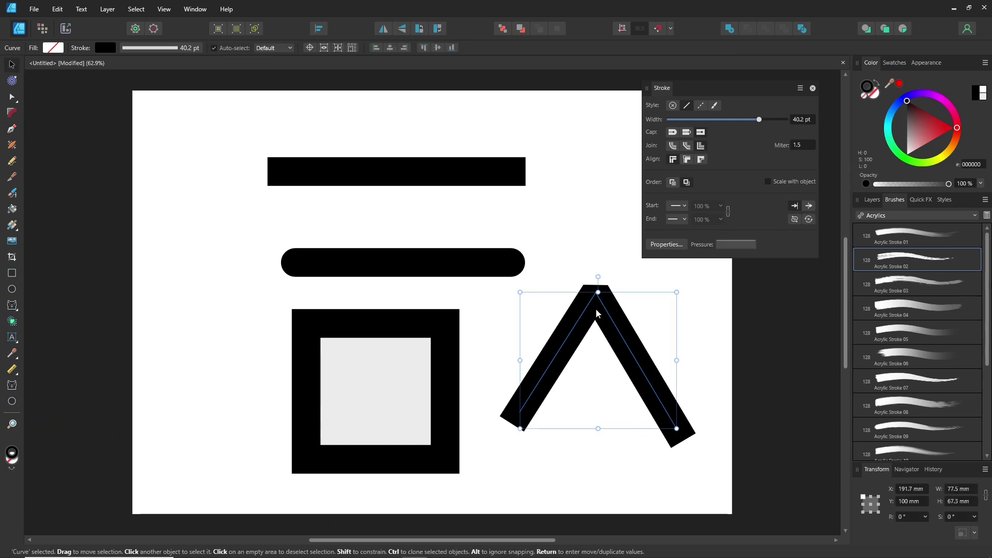
{"action": "left_click", "coordinate": [801, 147]}
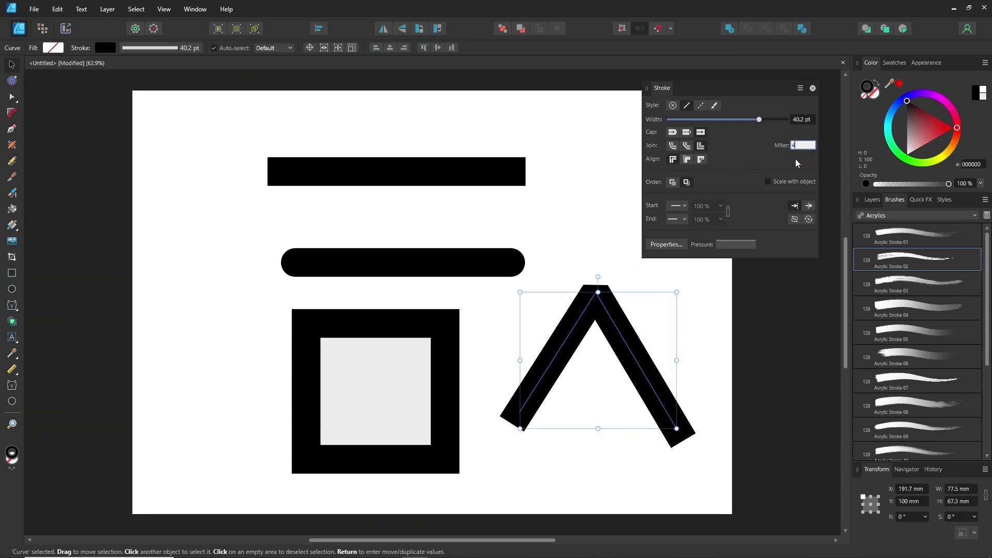
{"action": "key", "text": "Return"}
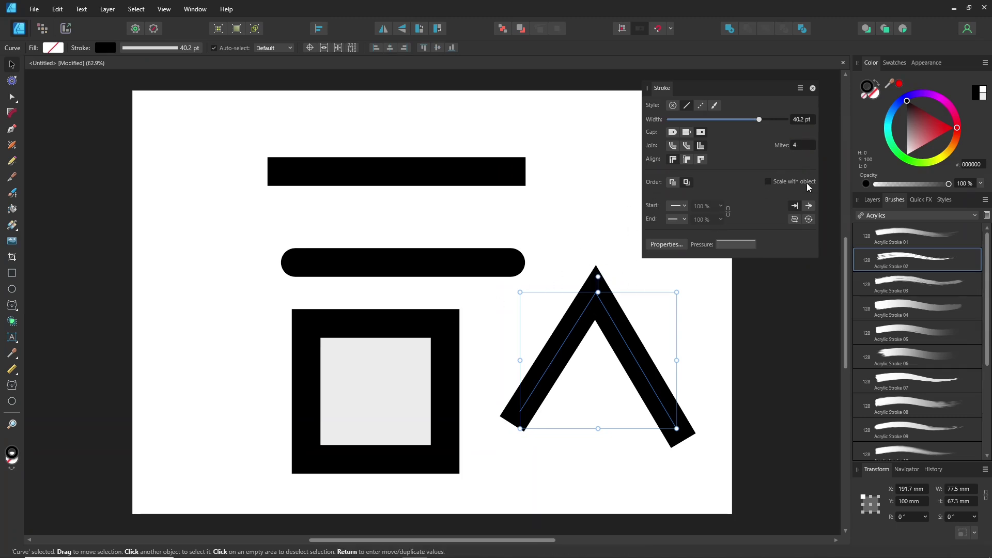
- Scale the rectangle down to about 21 by 22 mm with stroke scaling off, and undo the resize
{"action": "left_click", "coordinate": [439, 339]}
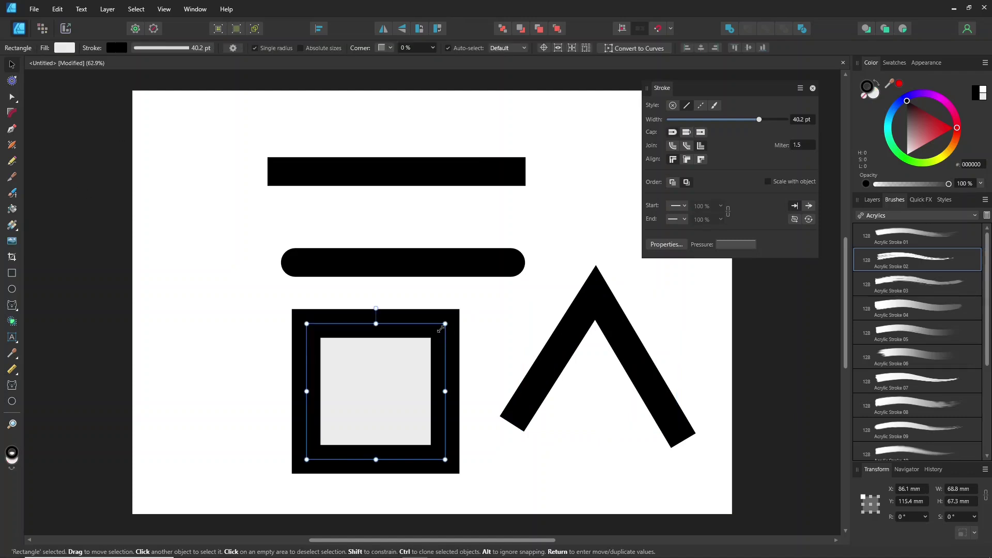
{"action": "left_click_drag", "start_coordinate": [445, 324], "coordinate": [349, 415]}
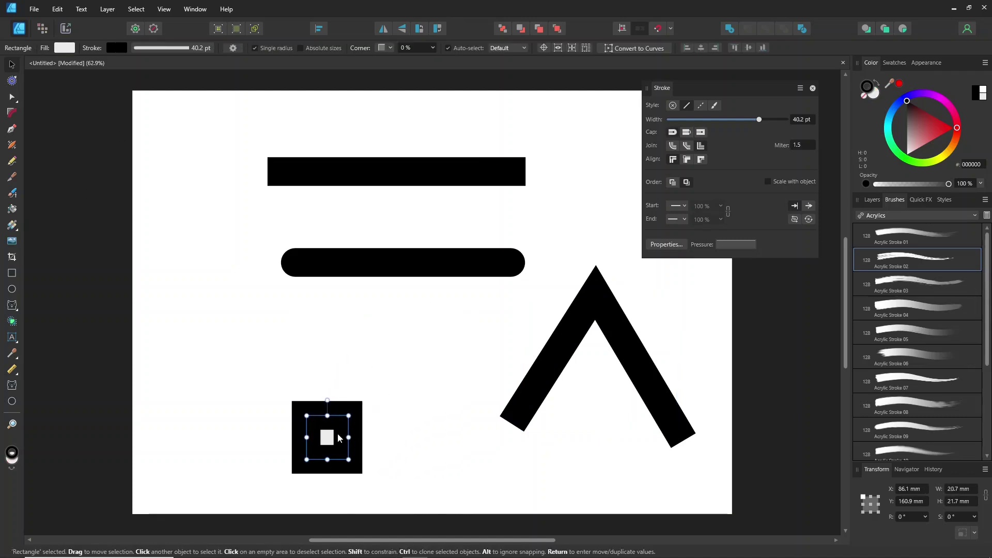
{"action": "key", "text": "ctrl+z"}
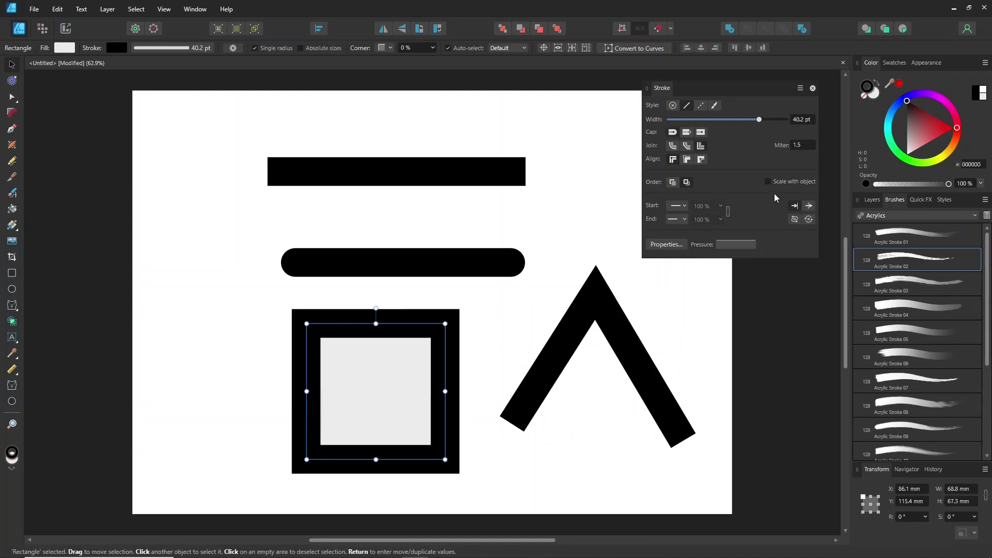
- Enable Scale with object for the rectangle's stroke, test it by shrinking the rectangle to about 13 by 14 mm, and undo the resize
{"action": "left_click", "coordinate": [768, 181]}
{"action": "mouse_move", "coordinate": [444, 324]}
{"action": "left_mouse_down"}
{"action": "mouse_move", "coordinate": [346, 405]}
{"action": "mouse_move", "coordinate": [334, 431]}
{"action": "left_mouse_up"}
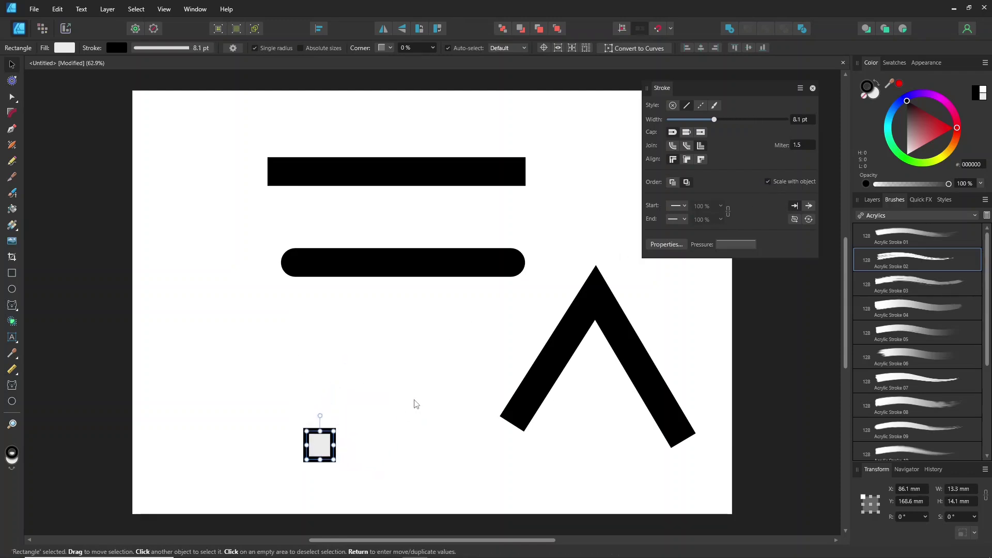
{"action": "key", "text": "ctrl+z"}
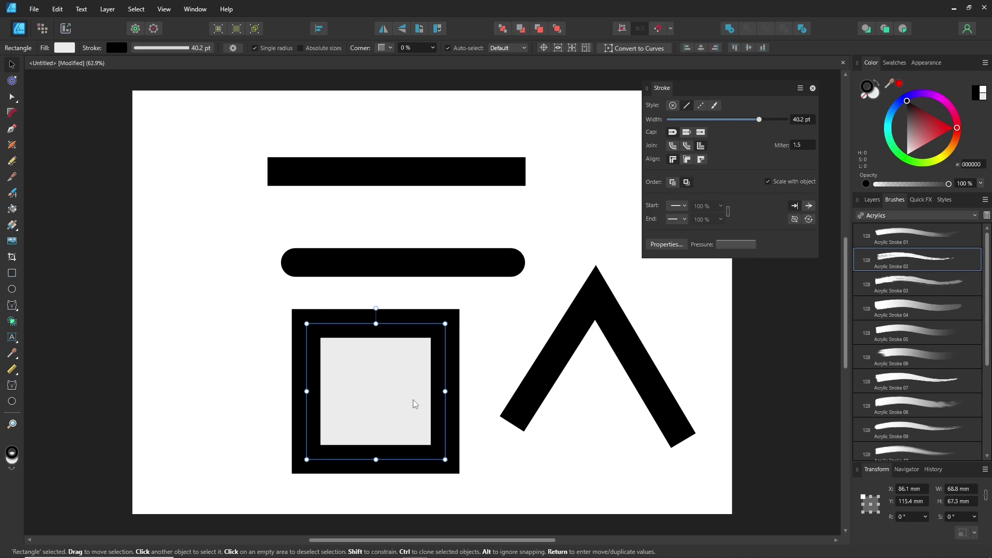
- Set the top line's caps to round and preview start and end arrowheads such as Simple without applying any
{"action": "left_click", "coordinate": [404, 171]}
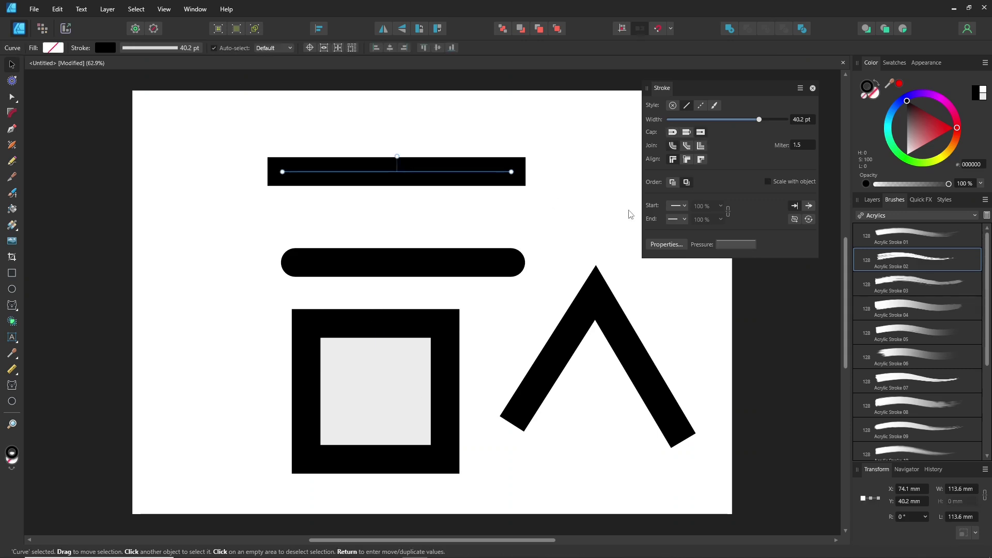
{"action": "left_click", "coordinate": [673, 132]}
{"action": "left_click", "coordinate": [677, 205]}
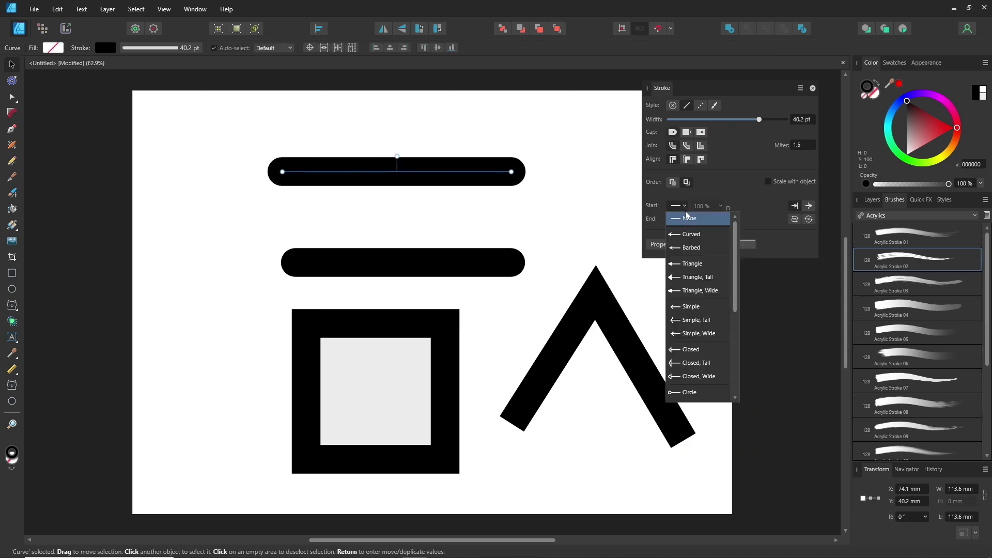
{"action": "left_click", "coordinate": [616, 206]}
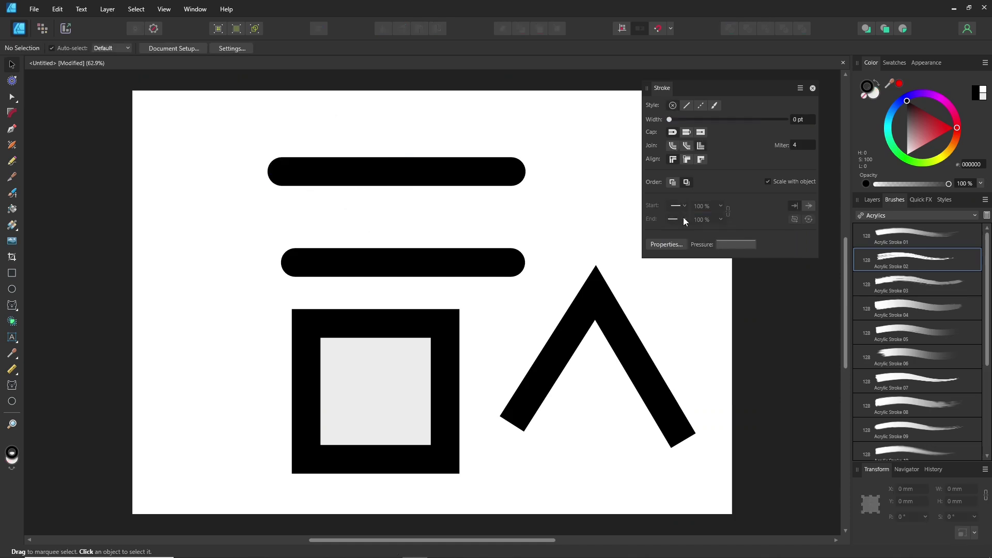
{"action": "left_click", "coordinate": [478, 178]}
{"action": "left_click", "coordinate": [677, 205]}
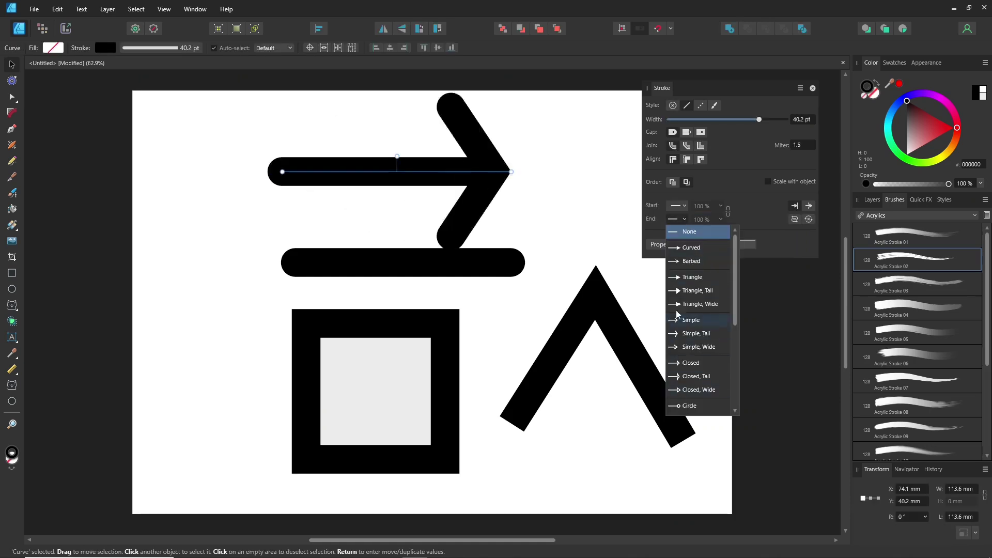
{"action": "left_click", "coordinate": [564, 219]}
- Try a dashed stroke with a 3 dash and 3 gap on the top line, and return it to a solid line
{"action": "left_click", "coordinate": [468, 166]}
{"action": "left_click", "coordinate": [701, 105]}
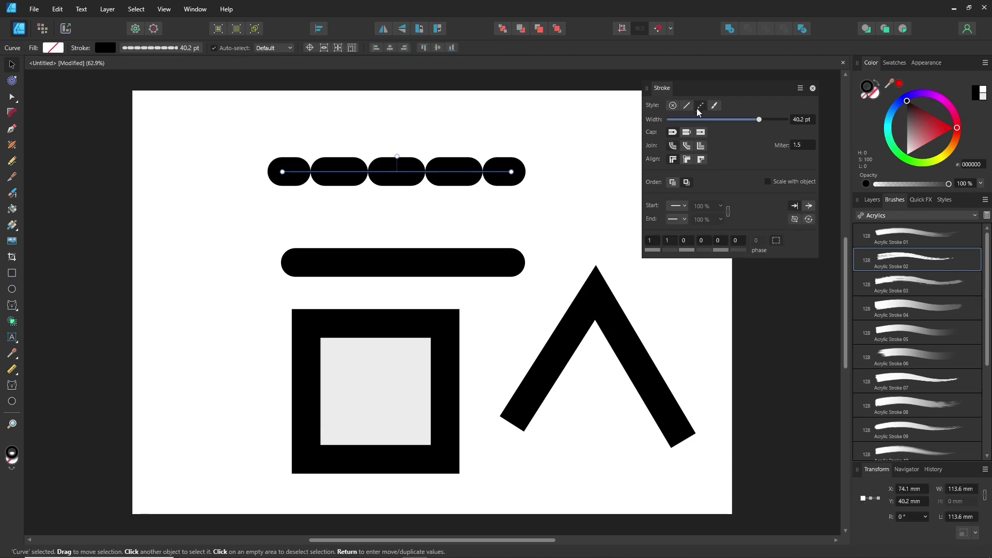
{"action": "left_click", "coordinate": [670, 240]}
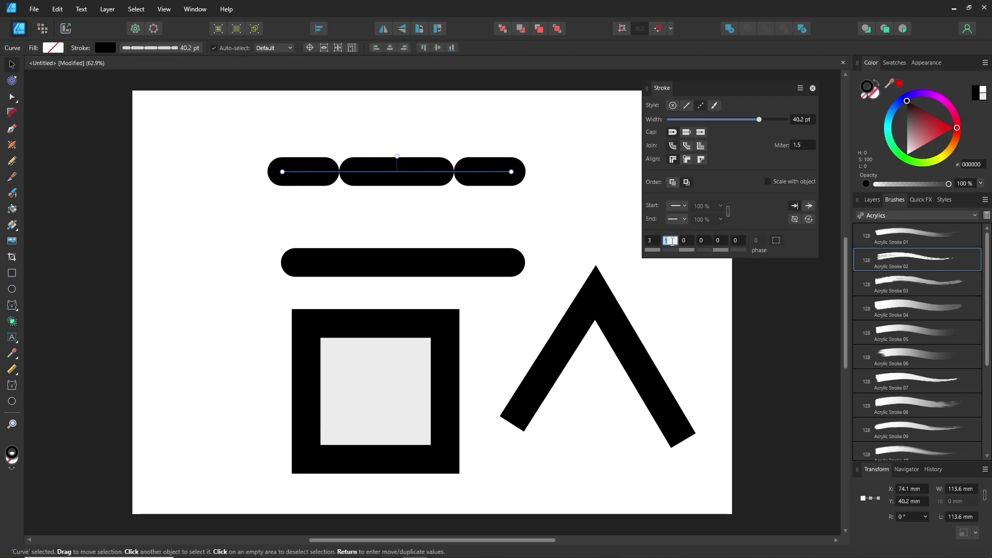
{"action": "type", "text": "3"}
{"action": "key", "text": "Return"}
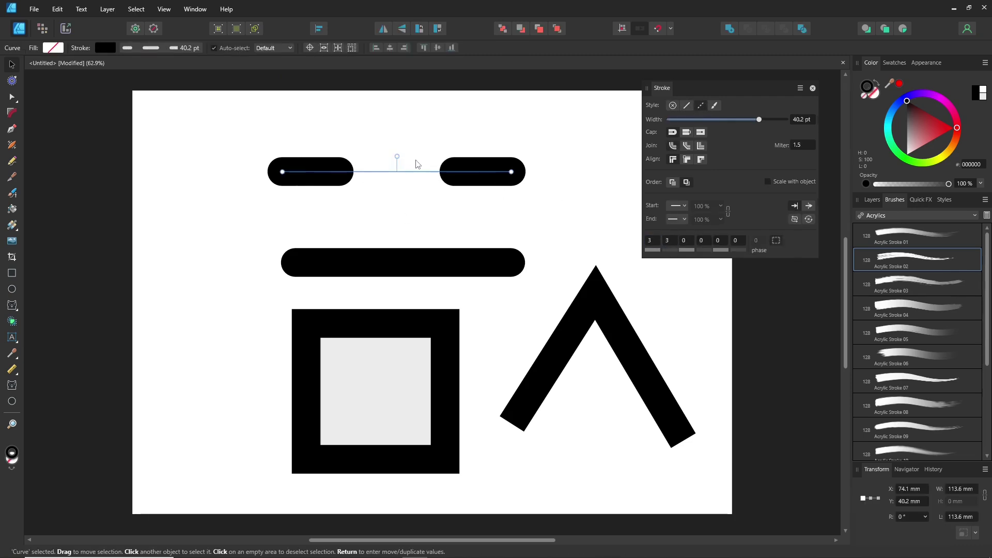
{"action": "left_click", "coordinate": [686, 106]}
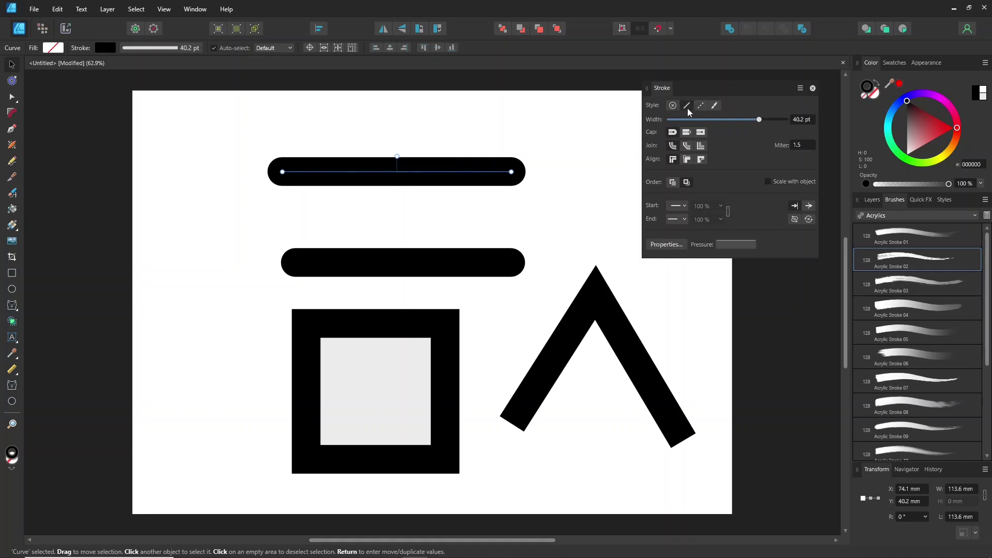
- Delete every object except the top line, and place three copies of that line spaced out below it
{"action": "key", "text": "alt"}
{"action": "left_click", "coordinate": [261, 413]}
{"action": "left_click_drag", "start_coordinate": [211, 476], "coordinate": [765, 220]}
{"action": "key", "text": "Delete"}
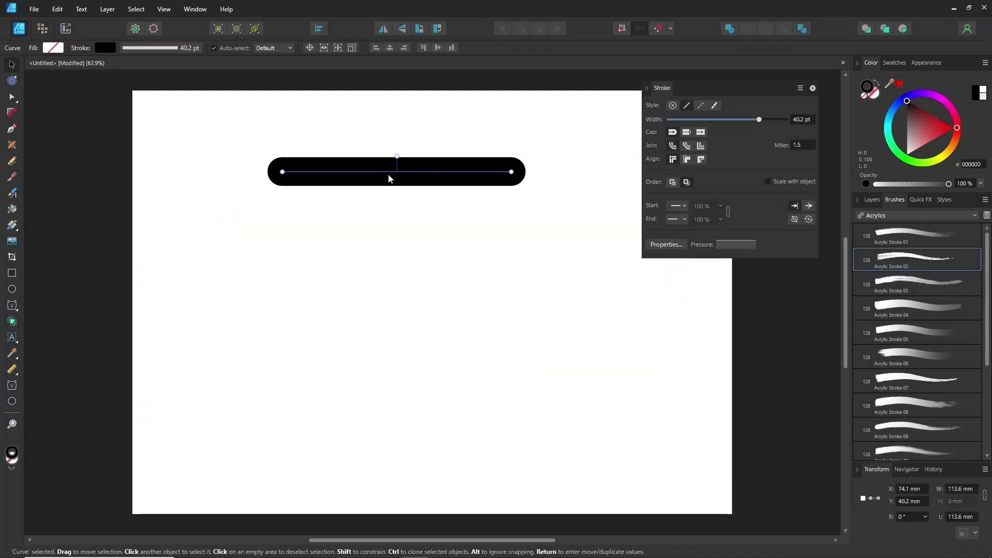
{"action": "left_click_drag", "start_coordinate": [390, 177], "coordinate": [396, 386]}
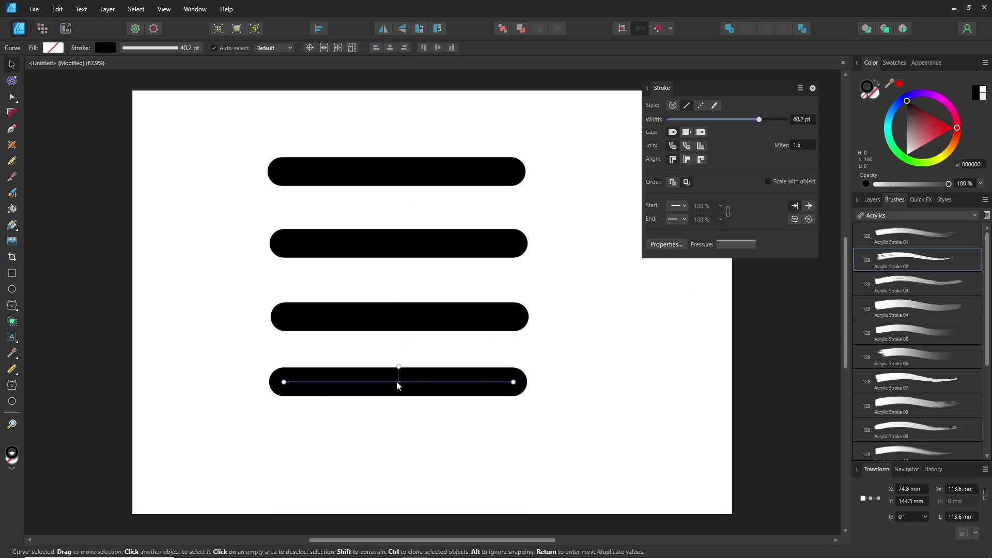
- Try an irregular pressure curve with extra nodes pulled down on the top line, and reset the curve
{"action": "left_click", "coordinate": [729, 246]}
{"action": "left_click", "coordinate": [390, 176]}
{"action": "left_click", "coordinate": [742, 245]}
{"action": "mouse_move", "coordinate": [786, 257]}
{"action": "left_mouse_down"}
{"action": "mouse_move", "coordinate": [789, 293]}
{"action": "mouse_move", "coordinate": [810, 256]}
{"action": "mouse_move", "coordinate": [788, 291]}
{"action": "mouse_move", "coordinate": [755, 301]}
{"action": "left_mouse_up"}
{"action": "mouse_move", "coordinate": [808, 282]}
{"action": "left_mouse_down"}
{"action": "mouse_move", "coordinate": [806, 309]}
{"action": "mouse_move", "coordinate": [822, 317]}
{"action": "left_mouse_up"}
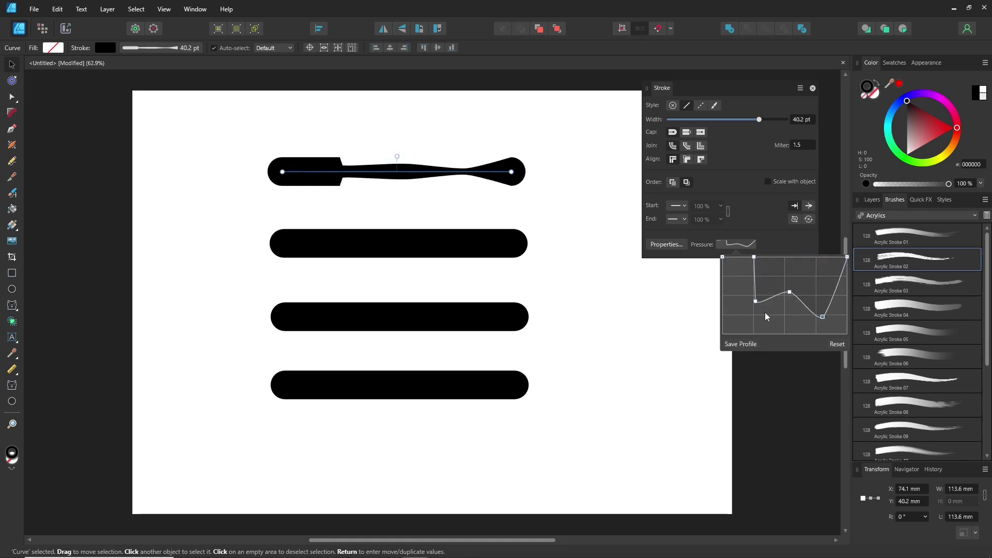
{"action": "left_click", "coordinate": [837, 343]}
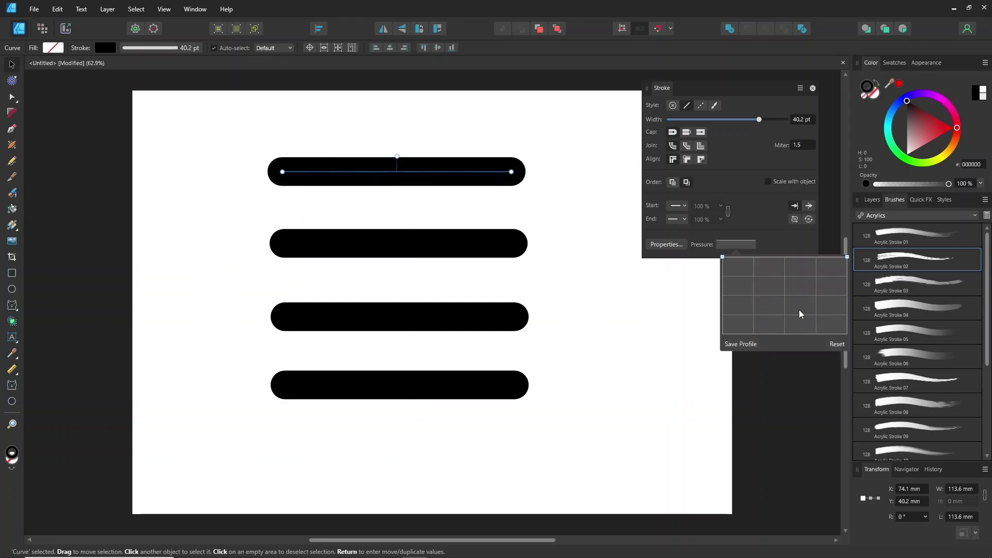
- Try tapering the start of the top line to zero with its pressure curve, and reset the curve
{"action": "mouse_move", "coordinate": [722, 257]}
{"action": "left_mouse_down"}
{"action": "mouse_move", "coordinate": [718, 310]}
{"action": "mouse_move", "coordinate": [721, 256]}
{"action": "left_mouse_up"}
{"action": "left_click_drag", "start_coordinate": [846, 257], "coordinate": [847, 255]}
{"action": "left_click_drag", "start_coordinate": [723, 257], "coordinate": [722, 334]}
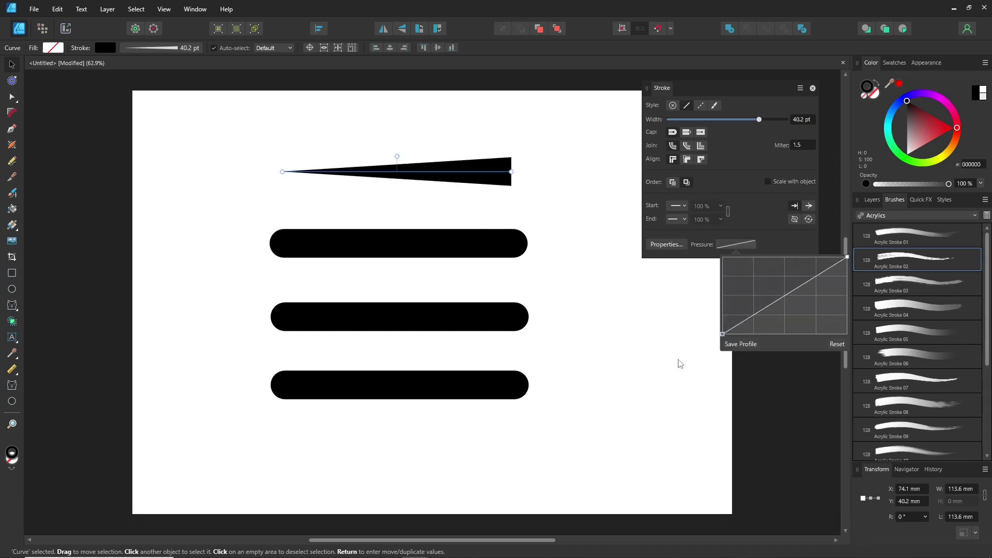
{"action": "left_click", "coordinate": [836, 344]}
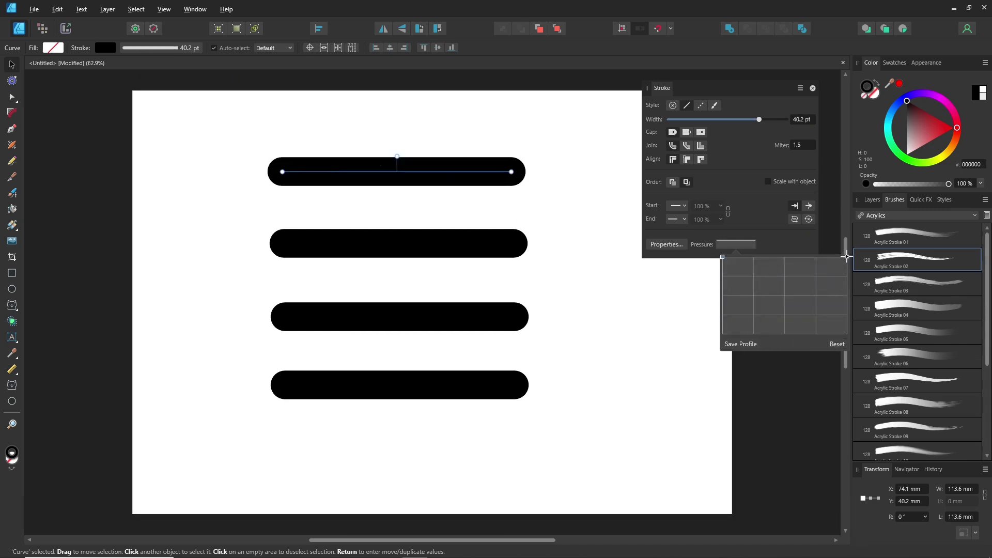
- Save a pressure profile that tapers the top line's end to zero, and apply it to the second line
{"action": "left_click_drag", "start_coordinate": [846, 257], "coordinate": [839, 368]}
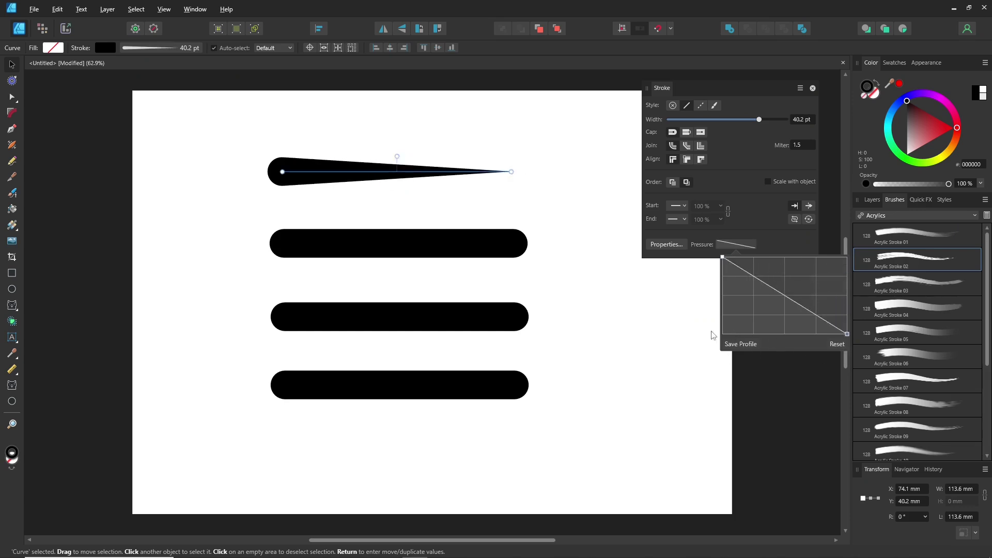
{"action": "left_click", "coordinate": [742, 346]}
{"action": "left_click", "coordinate": [461, 243]}
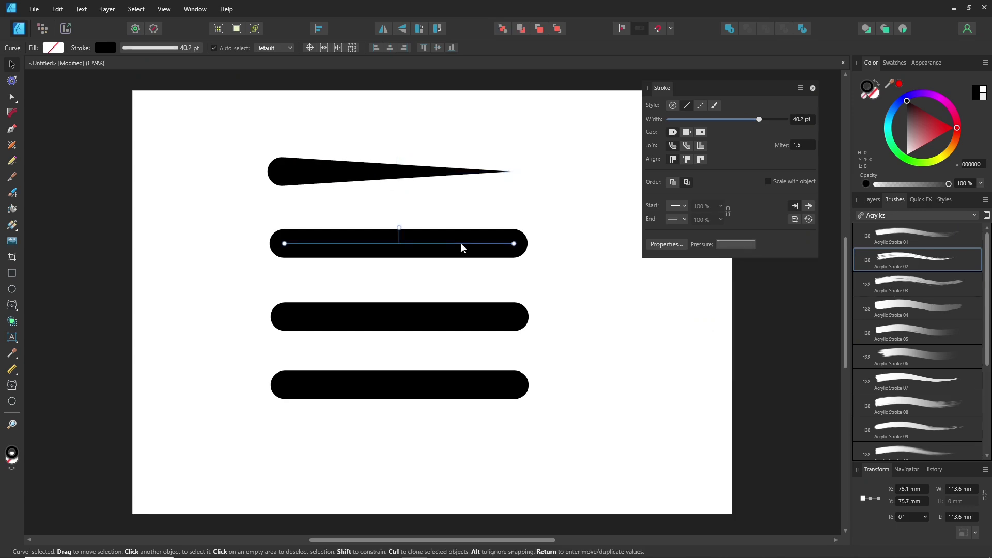
{"action": "left_click", "coordinate": [738, 245]}
{"action": "left_click", "coordinate": [732, 358]}
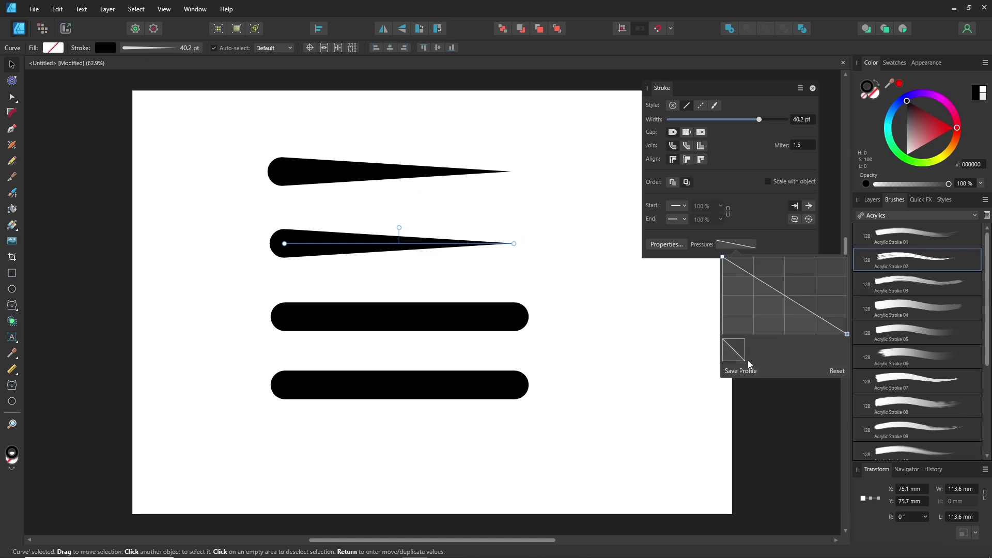
- Shape the third line's pressure into an arch with zero at both ends and full width in the middle, and save the profile
{"action": "left_click", "coordinate": [454, 320]}
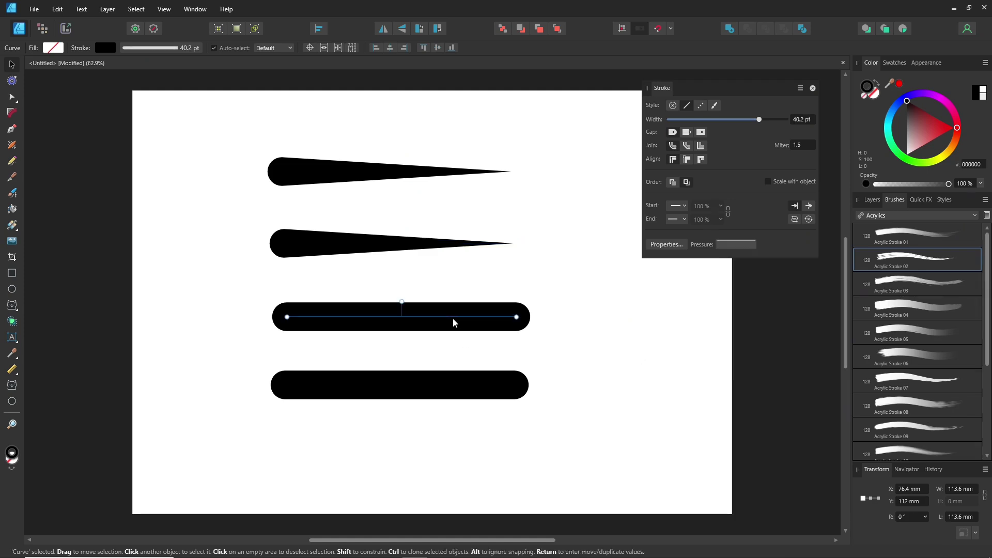
{"action": "left_click", "coordinate": [731, 244]}
{"action": "left_click_drag", "start_coordinate": [847, 257], "coordinate": [845, 367]}
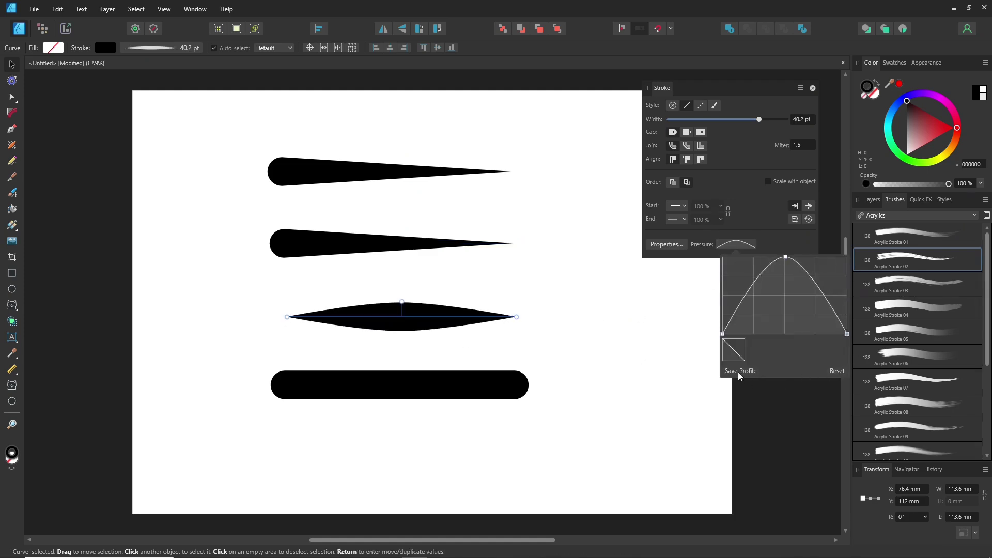
- Compare the two saved pressure profiles on the fourth line, keep the arch profile and deselect the line
{"action": "left_click", "coordinate": [447, 384]}
{"action": "left_click", "coordinate": [739, 245]}
{"action": "left_click", "coordinate": [760, 355]}
{"action": "left_click", "coordinate": [733, 350]}
{"action": "left_click", "coordinate": [759, 355]}
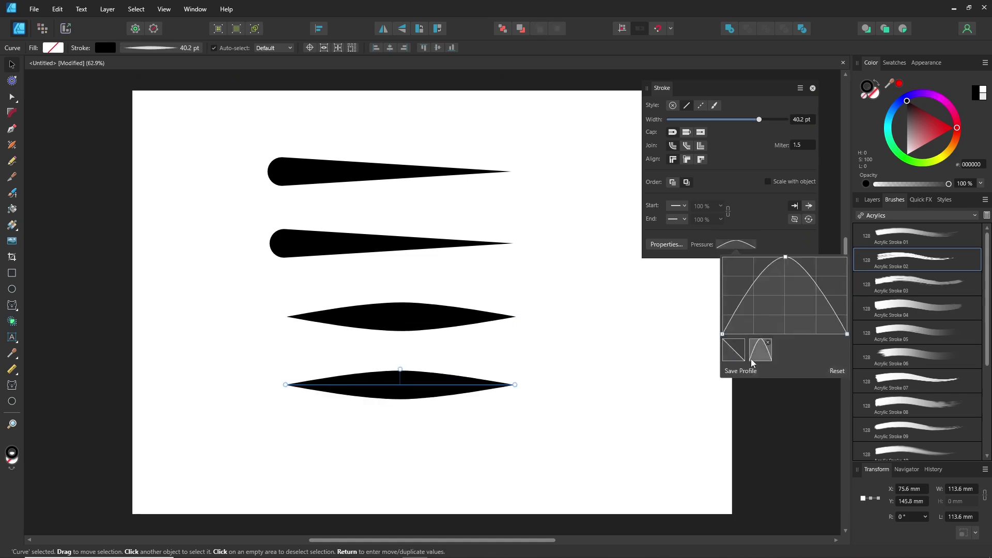
{"action": "left_click", "coordinate": [604, 366]}
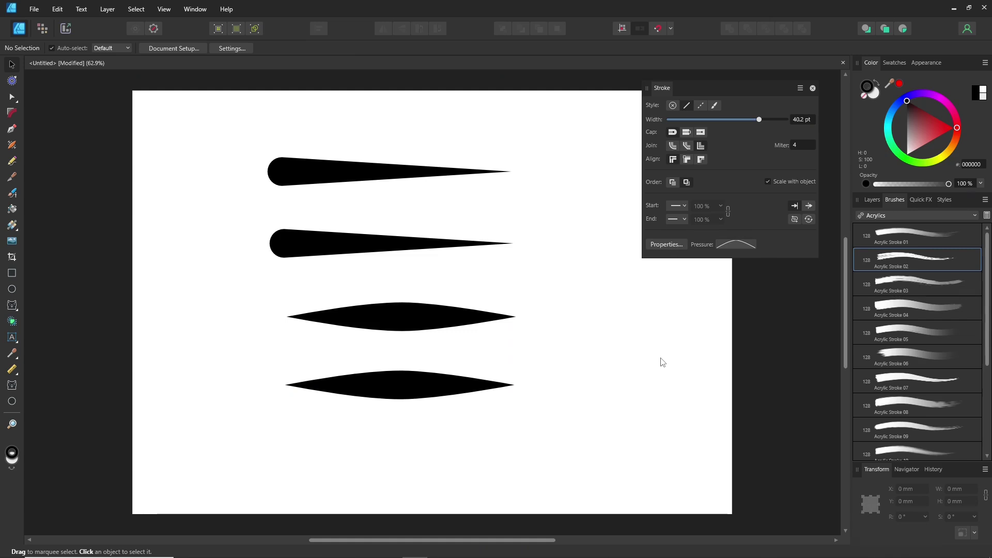
- Draw a hooked curve with the Pen tool from beside the first line's tip down to just above the third line
{"action": "key", "text": "alt"}
{"action": "left_click", "coordinate": [366, 178]}
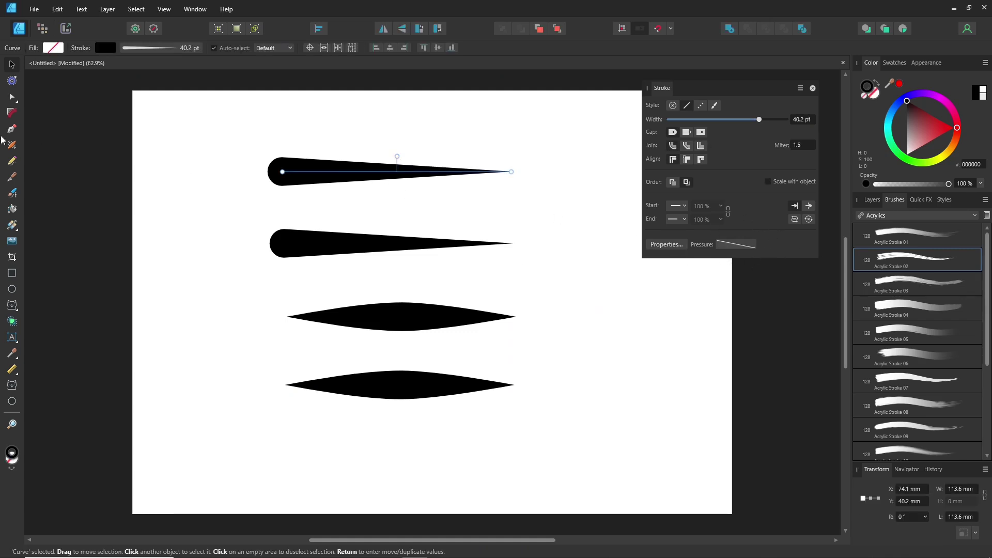
{"action": "key", "text": "p"}
{"action": "key", "text": "Escape"}
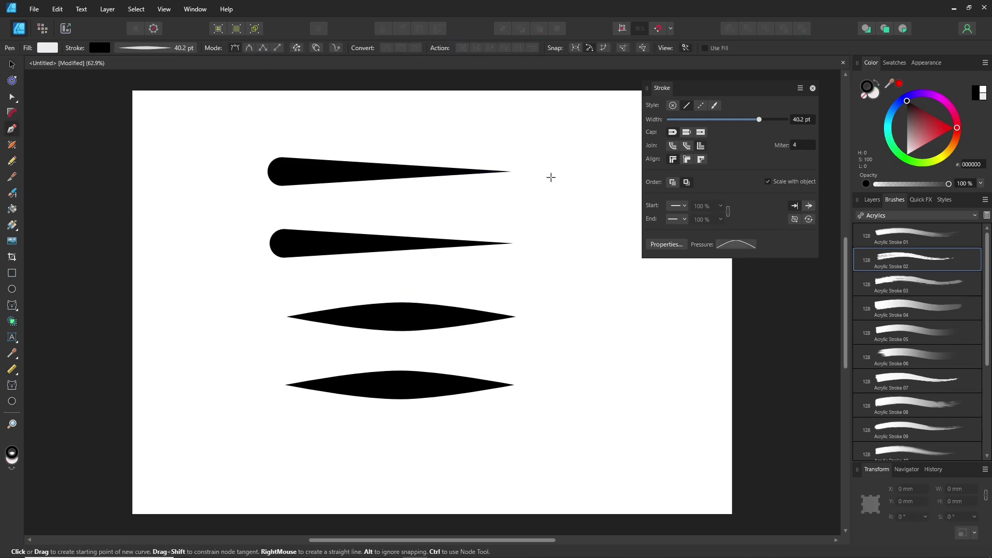
{"action": "left_click", "coordinate": [545, 169]}
{"action": "mouse_move", "coordinate": [595, 216]}
{"action": "left_mouse_down"}
{"action": "mouse_move", "coordinate": [576, 270]}
{"action": "mouse_move", "coordinate": [475, 287]}
{"action": "left_mouse_up"}
{"action": "left_click_drag", "start_coordinate": [405, 284], "coordinate": [392, 285]}
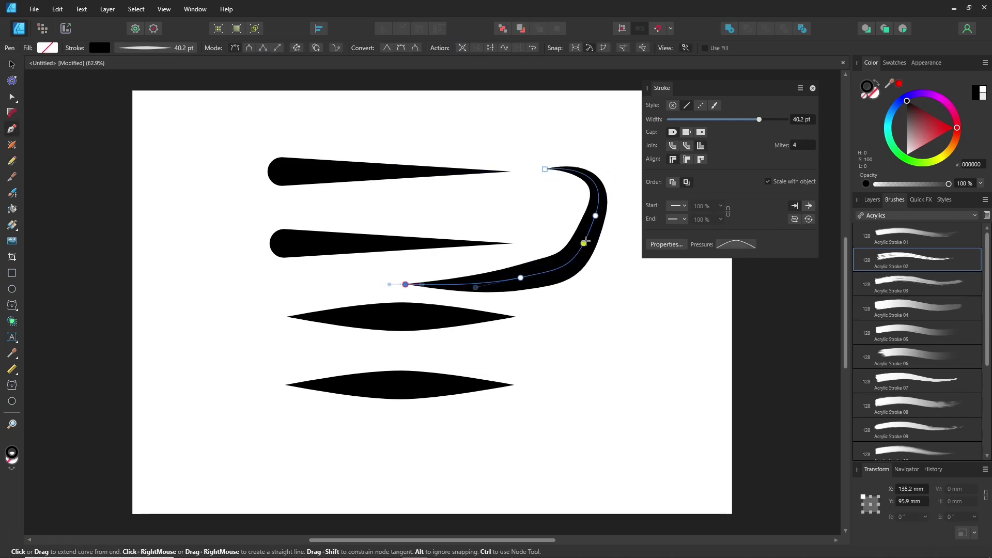
{"action": "key", "text": "Escape"}
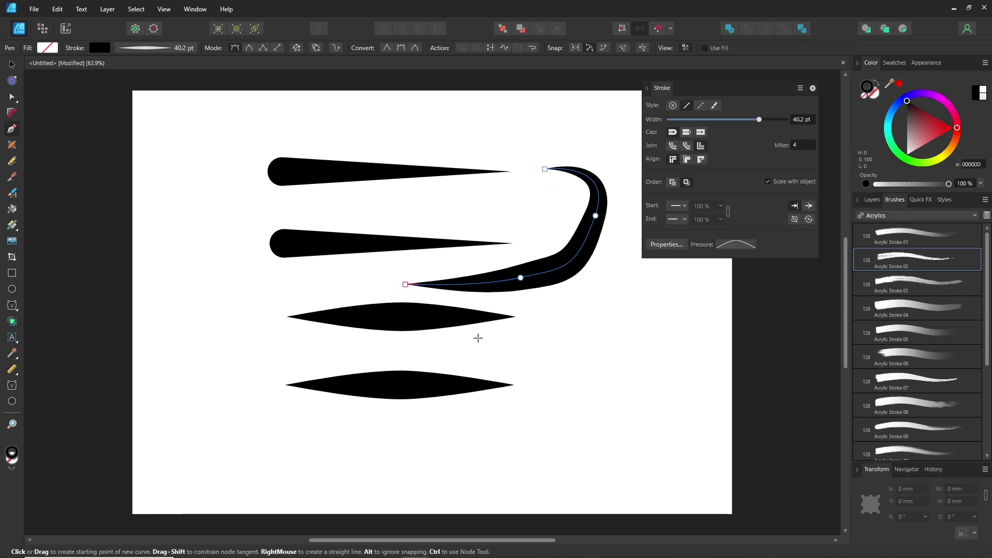
- Draw a wavy Pen curve below the four lines and apply the saved taper pressure profile to it
{"action": "left_click", "coordinate": [228, 466]}
{"action": "left_click_drag", "start_coordinate": [272, 444], "coordinate": [295, 463]}
{"action": "left_click_drag", "start_coordinate": [322, 475], "coordinate": [405, 446]}
{"action": "left_click_drag", "start_coordinate": [439, 477], "coordinate": [481, 466]}
{"action": "left_click_drag", "start_coordinate": [513, 436], "coordinate": [567, 445]}
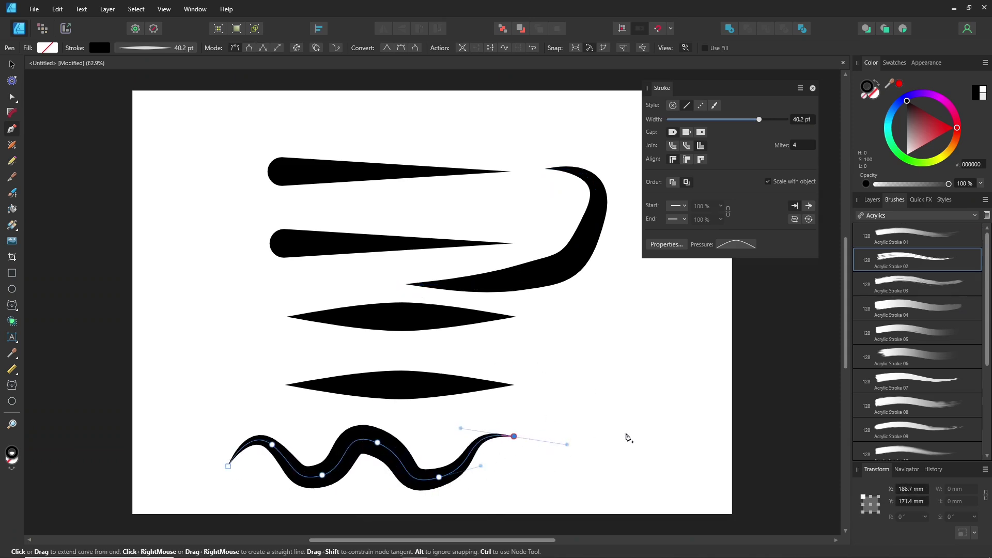
{"action": "left_click", "coordinate": [740, 245]}
{"action": "left_click", "coordinate": [733, 350]}
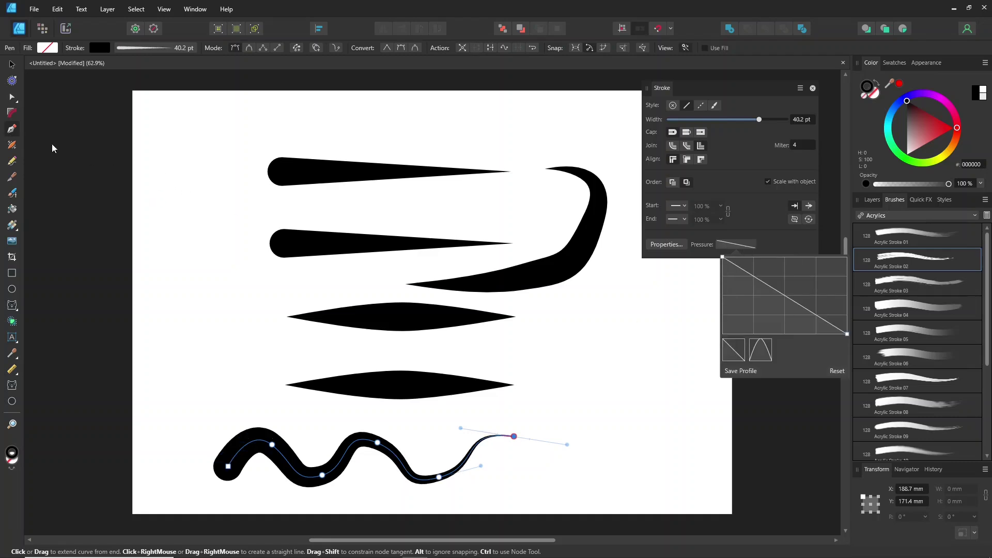
- Draw a long tapered Pen curve above the first line that bends down around the line's pointed end
{"action": "left_click", "coordinate": [15, 132]}
{"action": "key", "text": "Escape"}
{"action": "left_click", "coordinate": [171, 164]}
{"action": "left_click_drag", "start_coordinate": [202, 135], "coordinate": [300, 133]}
{"action": "left_click_drag", "start_coordinate": [340, 124], "coordinate": [375, 131]}
{"action": "left_click", "coordinate": [420, 126]}
{"action": "left_click", "coordinate": [512, 125]}
{"action": "left_click", "coordinate": [516, 176]}
{"action": "left_click_drag", "start_coordinate": [455, 207], "coordinate": [425, 206]}
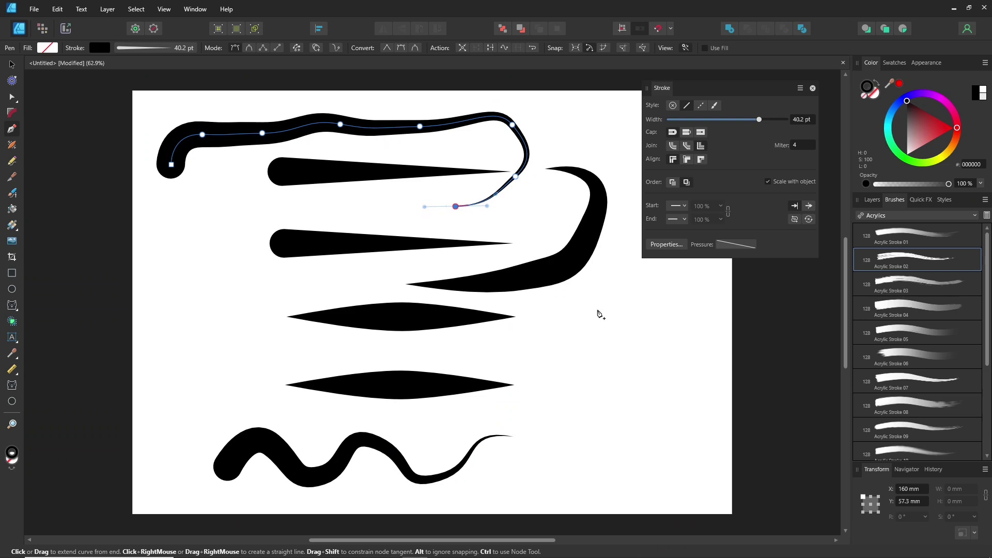
{"action": "key", "text": "Escape"}
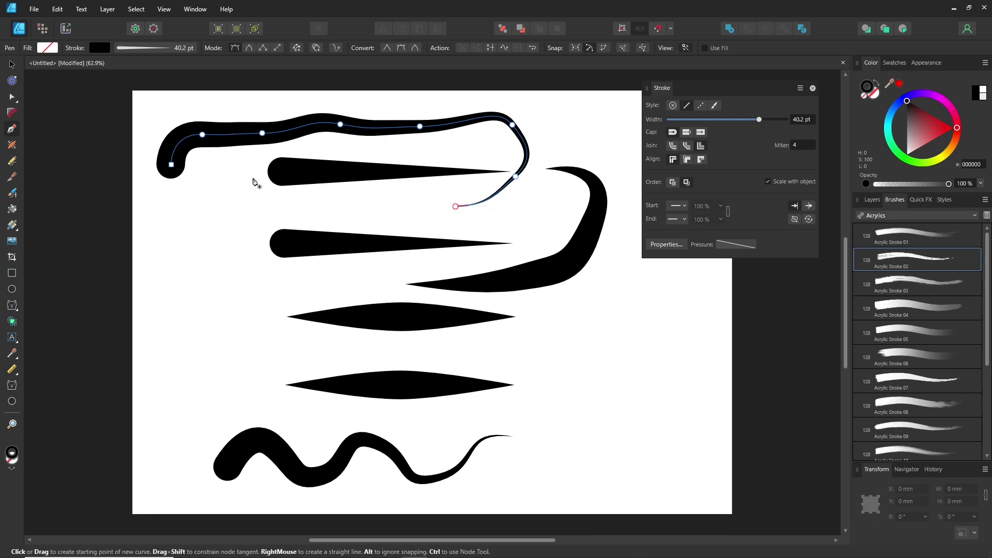
- Draw two freehand tapered curves with the Pencil tool, one on each side of the two arched lines
{"action": "left_click", "coordinate": [12, 161]}
{"action": "mouse_move", "coordinate": [543, 324]}
{"action": "left_mouse_down"}
{"action": "mouse_move", "coordinate": [659, 315]}
{"action": "mouse_move", "coordinate": [542, 399]}
{"action": "left_mouse_up"}
{"action": "mouse_move", "coordinate": [181, 370]}
{"action": "left_mouse_down"}
{"action": "mouse_move", "coordinate": [173, 310]}
{"action": "mouse_move", "coordinate": [261, 310]}
{"action": "left_mouse_up"}
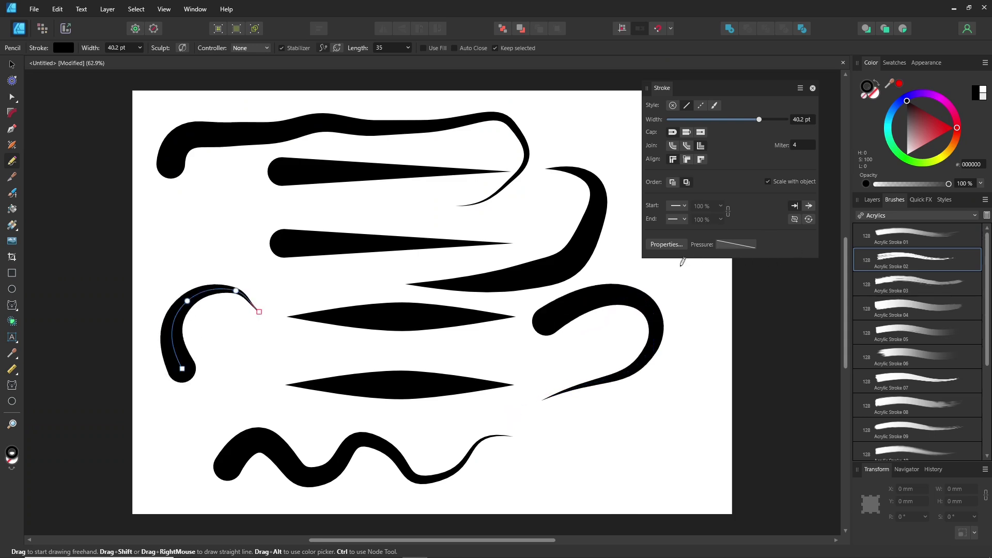
- Apply the saved arch pressure profile to the small curved pencil stroke, and draw a large S-shaped pencil stroke with the same profile
{"action": "left_click", "coordinate": [736, 245]}
{"action": "left_click", "coordinate": [760, 350]}
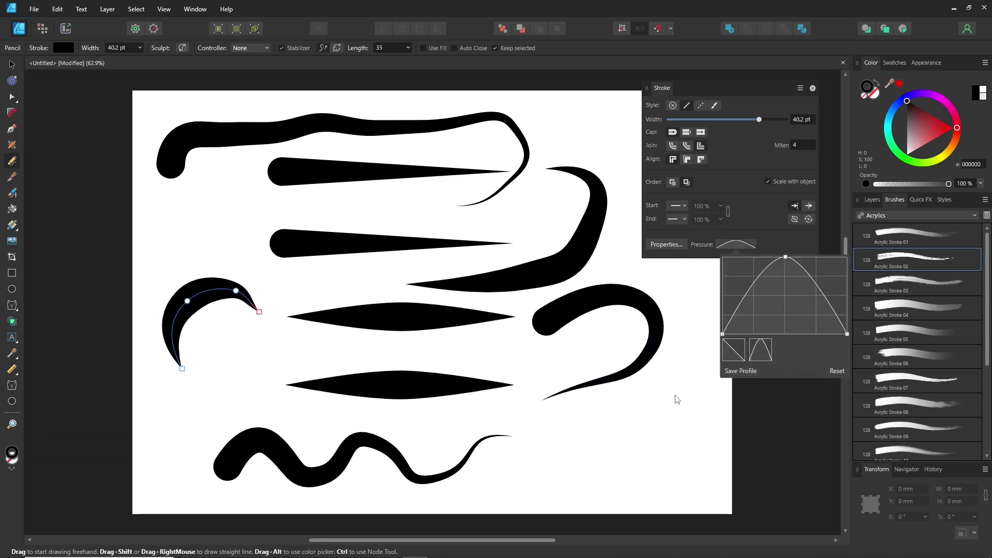
{"action": "mouse_move", "coordinate": [681, 454]}
{"action": "left_mouse_down"}
{"action": "mouse_move", "coordinate": [448, 352]}
{"action": "mouse_move", "coordinate": [352, 370]}
{"action": "left_mouse_up"}
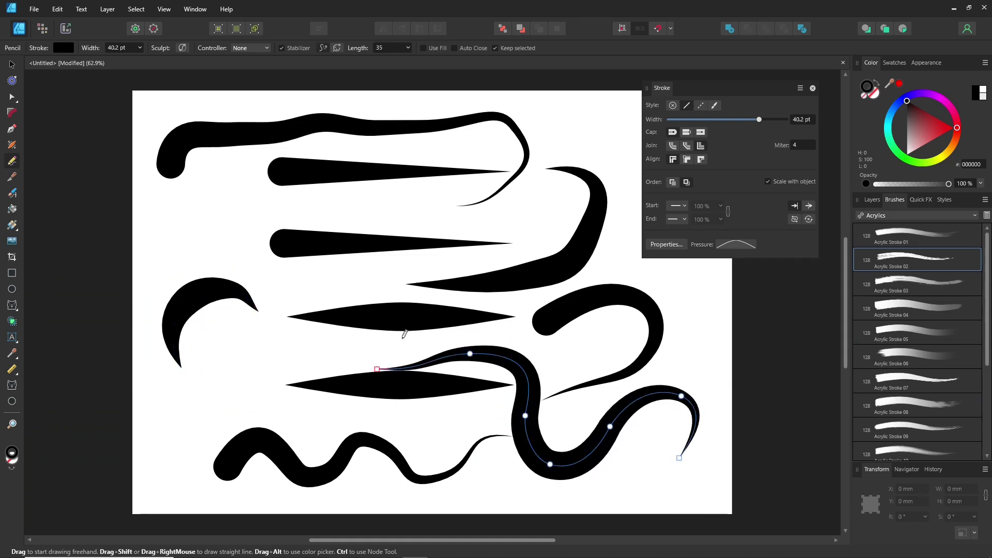
- Select and delete all the objects on the artboard
{"action": "key", "text": "v"}
{"action": "key", "text": "ctrl+a"}
{"action": "key", "text": "Delete"}
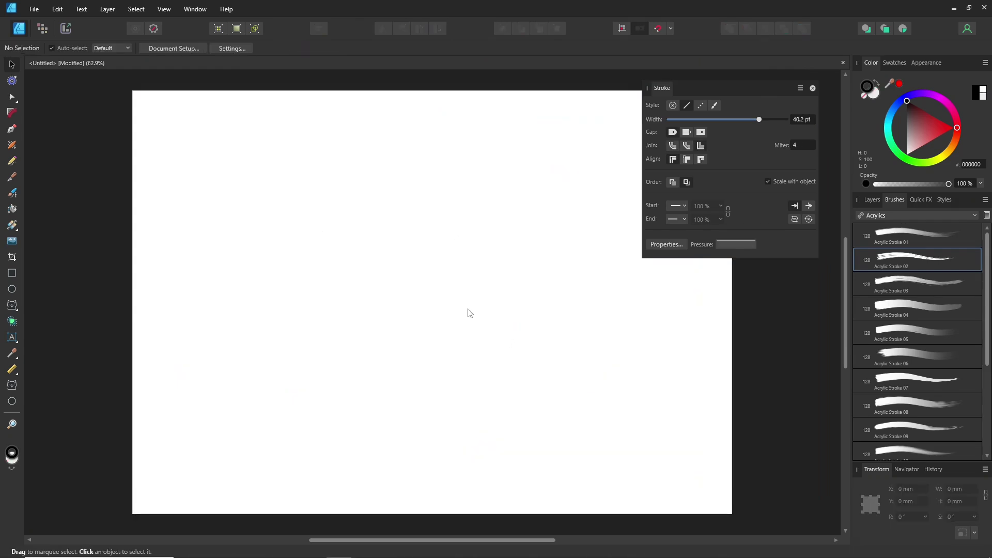
- Draw a straight horizontal line with the Pen tool and a freehand arch below it with the Pencil tool
{"action": "key", "text": "p"}
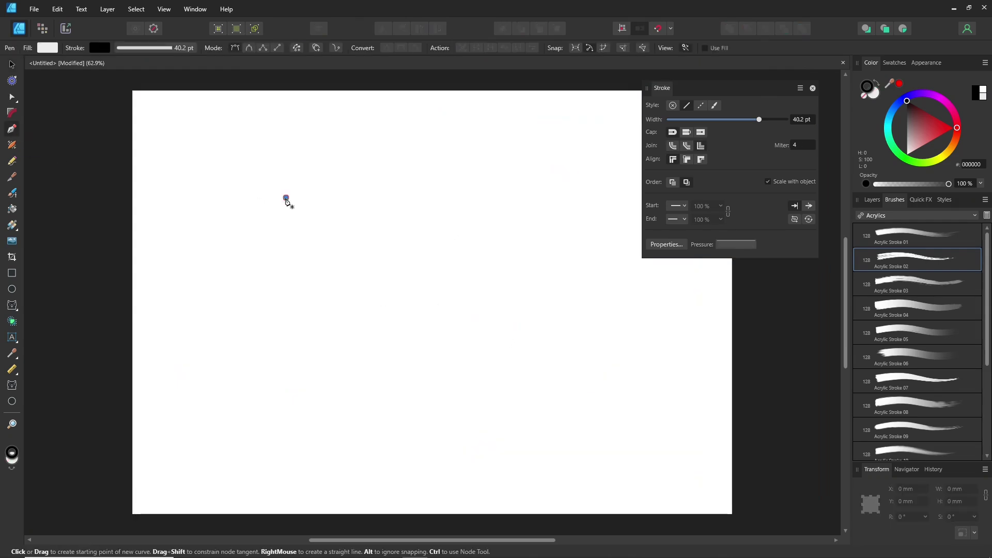
{"action": "left_click", "coordinate": [286, 197]}
{"action": "left_click", "coordinate": [545, 198]}
{"action": "left_click", "coordinate": [12, 161]}
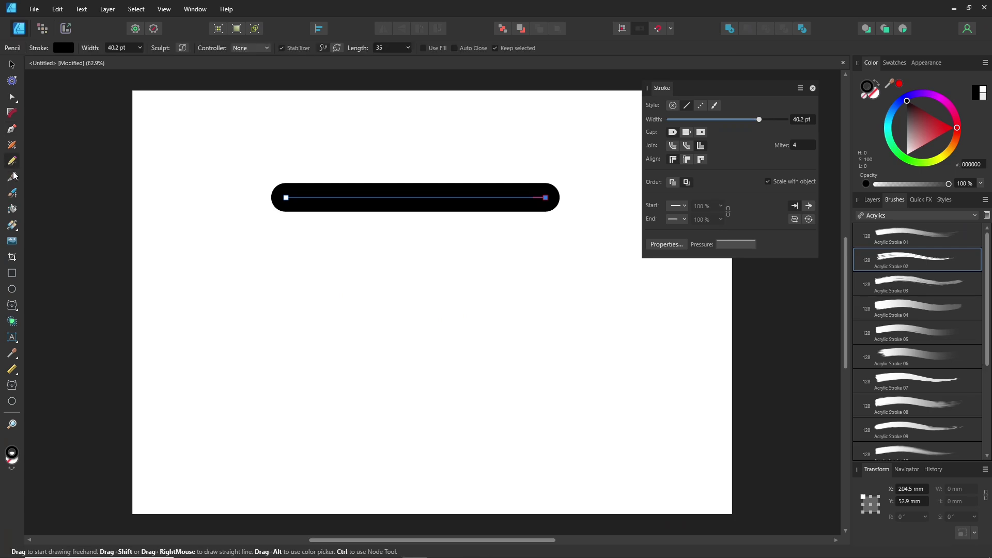
{"action": "mouse_move", "coordinate": [274, 367]}
{"action": "left_mouse_down"}
{"action": "mouse_move", "coordinate": [332, 295]}
{"action": "mouse_move", "coordinate": [469, 317]}
{"action": "mouse_move", "coordinate": [526, 390]}
{"action": "left_mouse_up"}
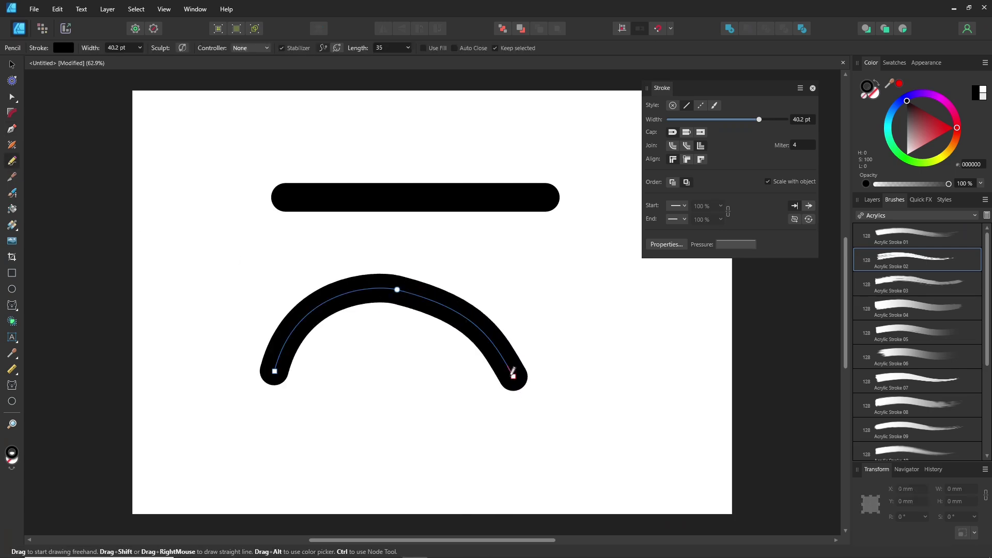
- With the Stroke Width tool, add three width points to the straight line and widen its middle, and bulge the arch's descending half to about 128 pt
{"action": "left_click", "coordinate": [403, 206]}
{"action": "key", "text": "shift+w"}
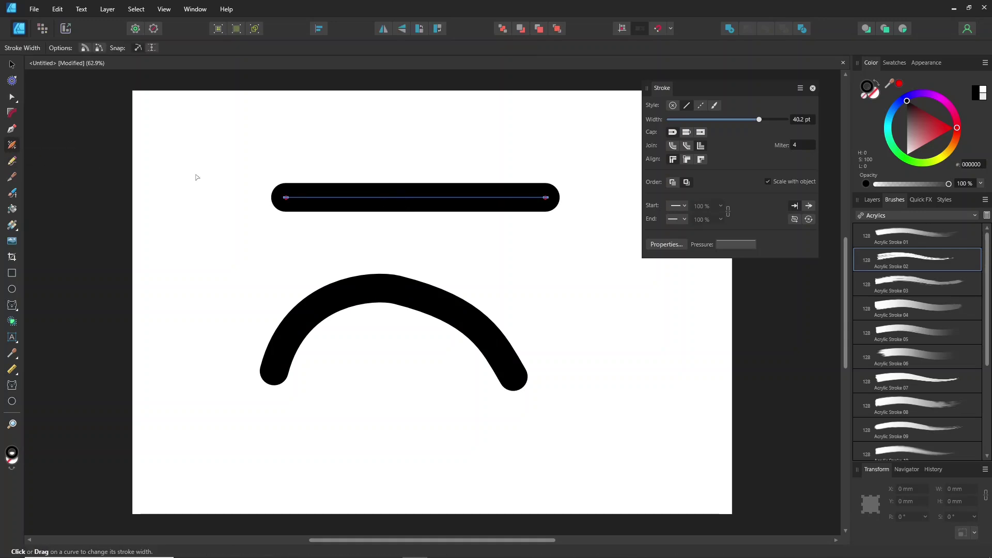
{"action": "left_click", "coordinate": [344, 199]}
{"action": "left_click", "coordinate": [414, 198]}
{"action": "left_click", "coordinate": [494, 199]}
{"action": "left_click_drag", "start_coordinate": [414, 198], "coordinate": [411, 147]}
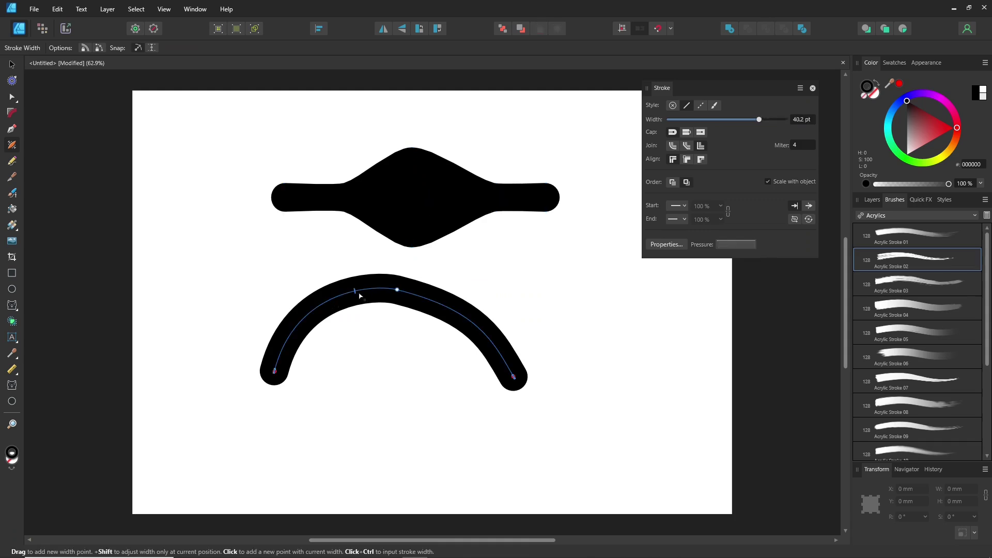
{"action": "left_click_drag", "start_coordinate": [453, 310], "coordinate": [474, 270]}
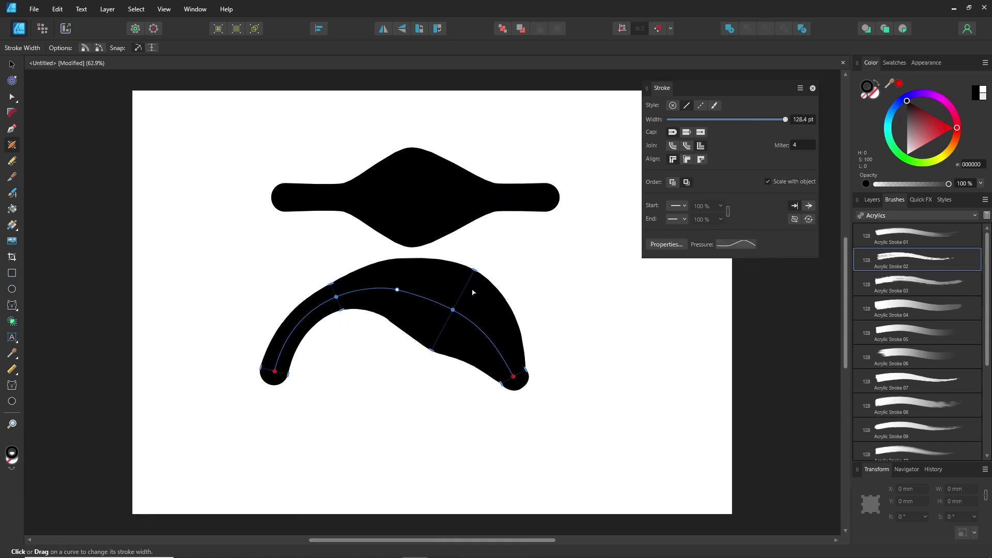
- Remove the widening width points from the middle of the straight line and the arch's bulge, and delete the strokes from the artboard
{"action": "double_click", "coordinate": [413, 202]}
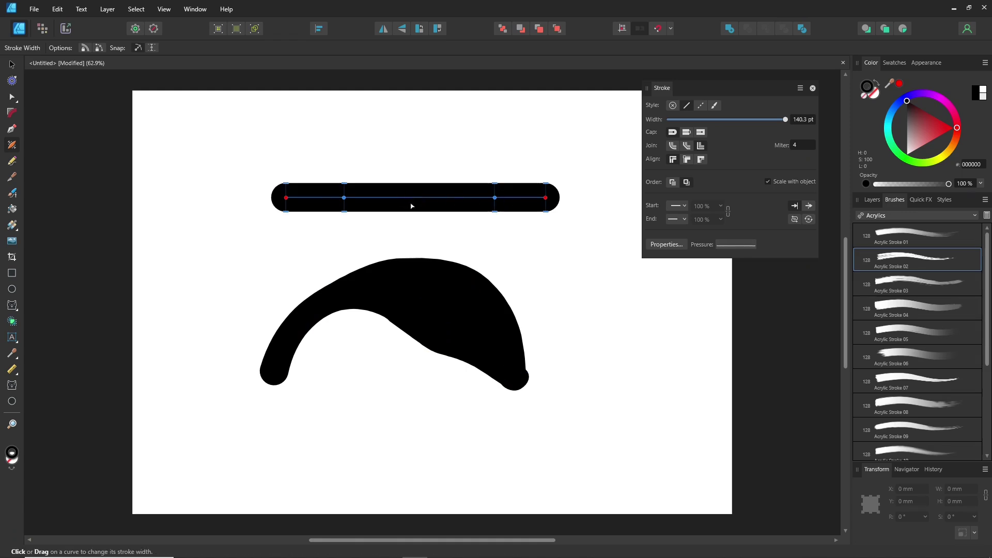
{"action": "double_click", "coordinate": [441, 302]}
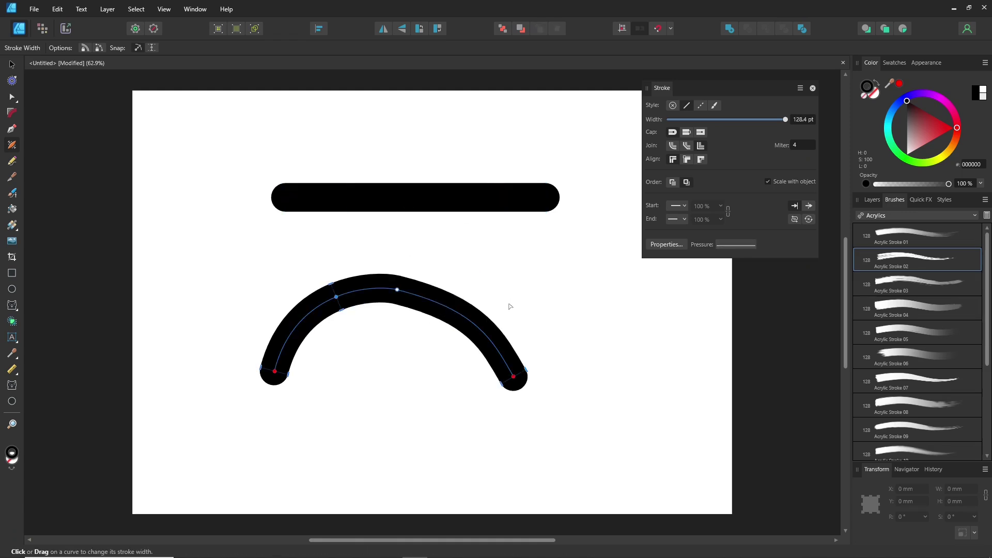
{"action": "key", "text": "v"}
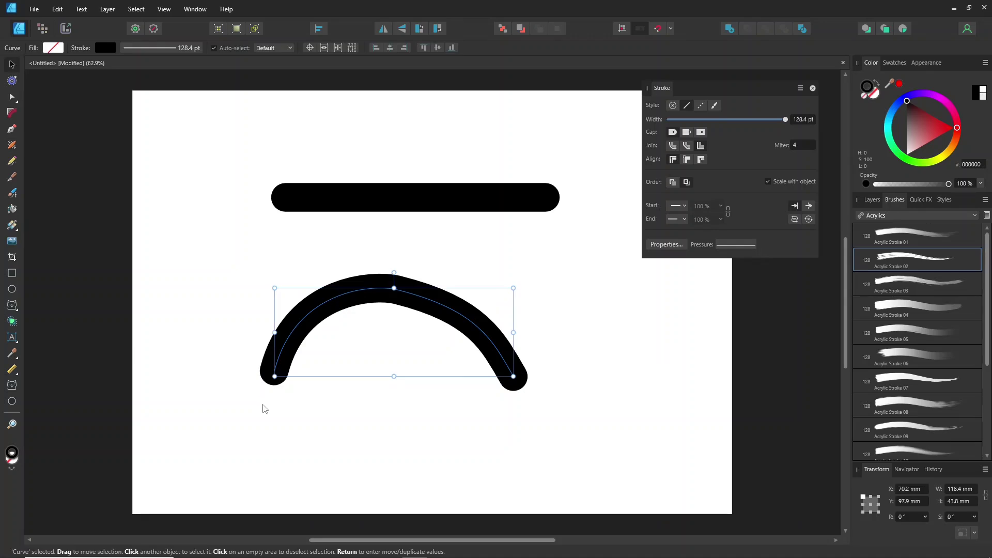
{"action": "mouse_move", "coordinate": [230, 415]}
{"action": "left_mouse_down"}
{"action": "mouse_move", "coordinate": [469, 287]}
{"action": "mouse_move", "coordinate": [622, 126]}
{"action": "left_mouse_up"}
{"action": "key", "text": "Delete"}
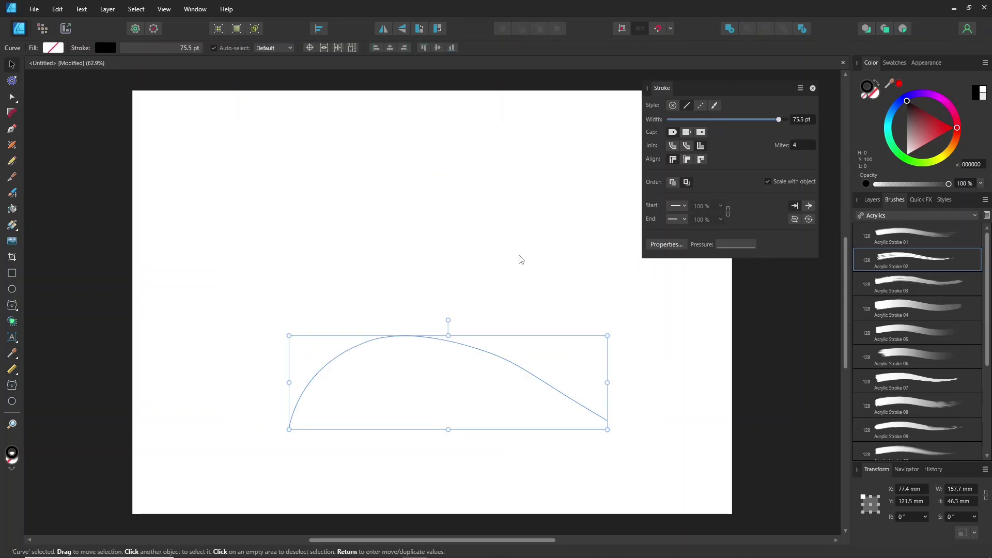
{"action": "left_click", "coordinate": [510, 279]}
- Paint a wavy 128 px stroke with the Acrylic Stroke 02 brush and widen its crest to about 143 pt with the Stroke Width tool
{"action": "left_click", "coordinate": [13, 193]}
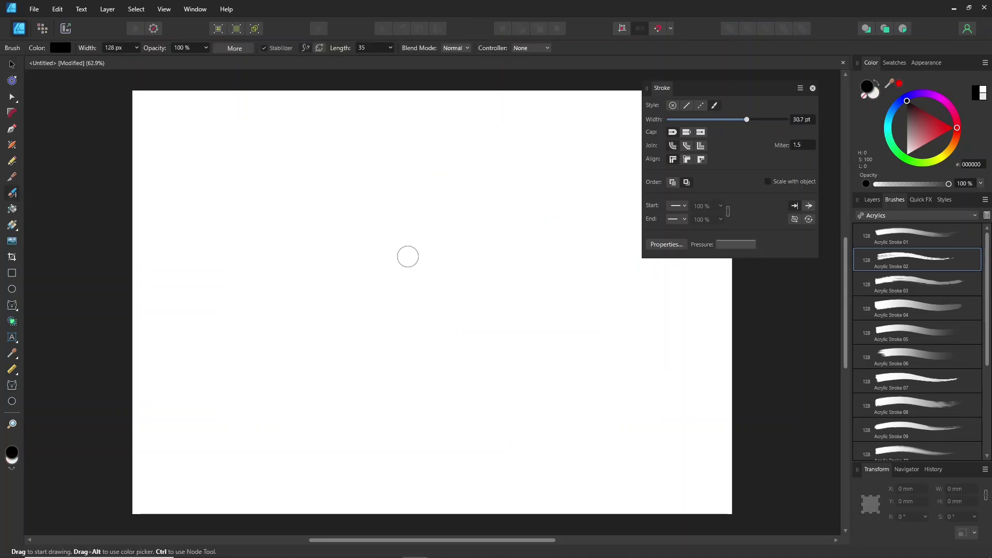
{"action": "mouse_move", "coordinate": [226, 347]}
{"action": "left_mouse_down"}
{"action": "mouse_move", "coordinate": [441, 281]}
{"action": "mouse_move", "coordinate": [646, 273]}
{"action": "left_mouse_up"}
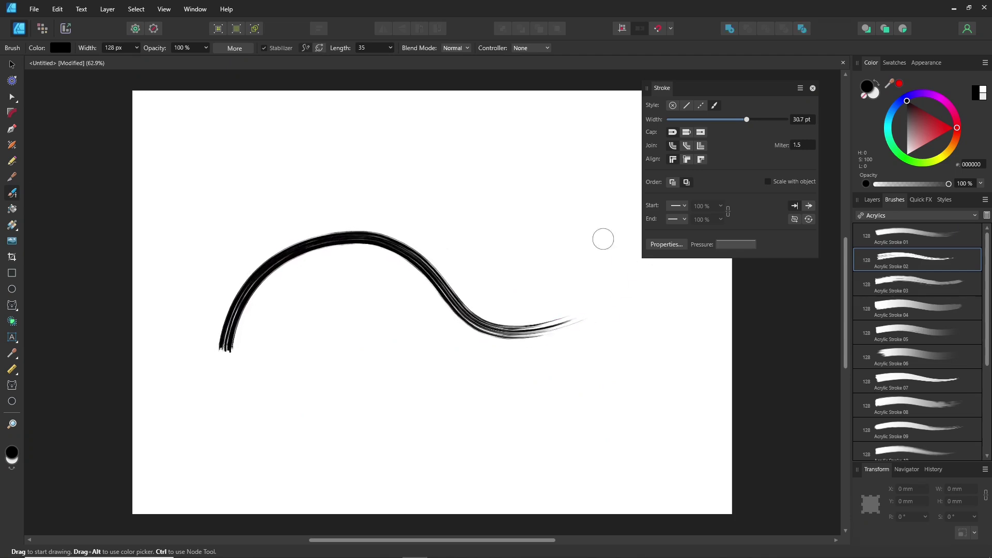
{"action": "left_click", "coordinate": [13, 148]}
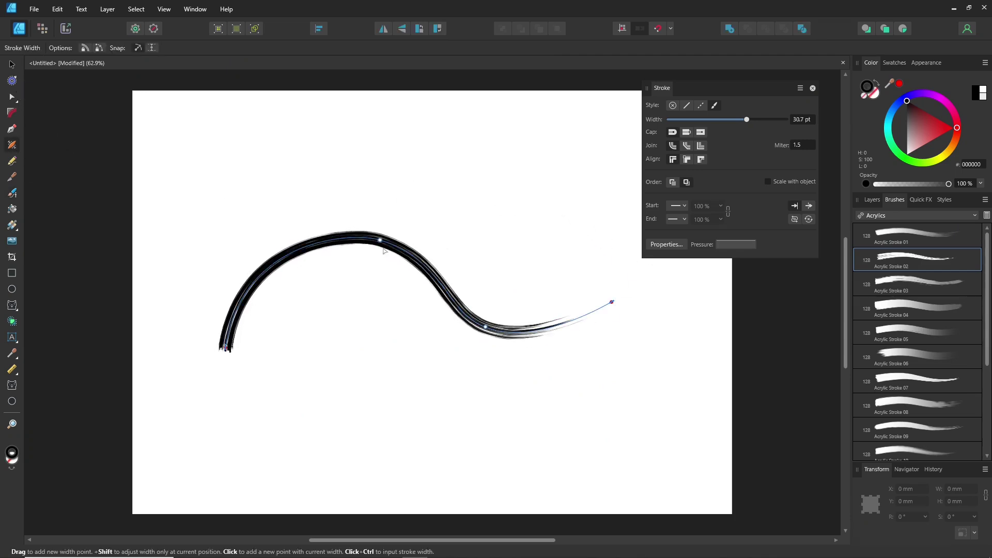
{"action": "mouse_move", "coordinate": [381, 241]}
{"action": "left_mouse_down"}
{"action": "mouse_move", "coordinate": [403, 166]}
{"action": "mouse_move", "coordinate": [401, 192]}
{"action": "left_mouse_up"}
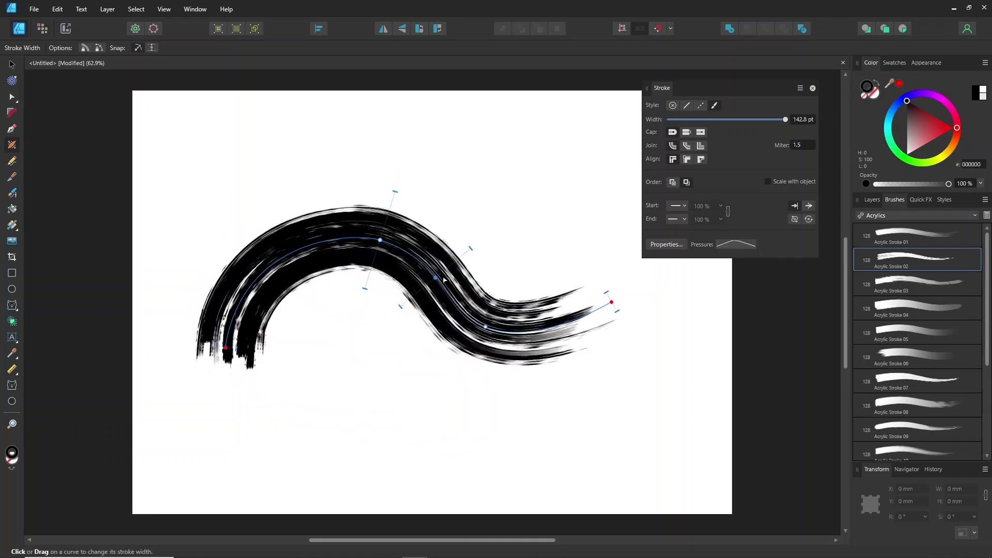
- Pinch the brush stroke with narrow width points on both sides of its crest, and delete the stroke
{"action": "mouse_move", "coordinate": [442, 270]}
{"action": "left_mouse_down"}
{"action": "mouse_move", "coordinate": [516, 217]}
{"action": "mouse_move", "coordinate": [505, 190]}
{"action": "left_mouse_up"}
{"action": "key", "text": "ctrl+z"}
{"action": "left_click_drag", "start_coordinate": [257, 295], "coordinate": [258, 295]}
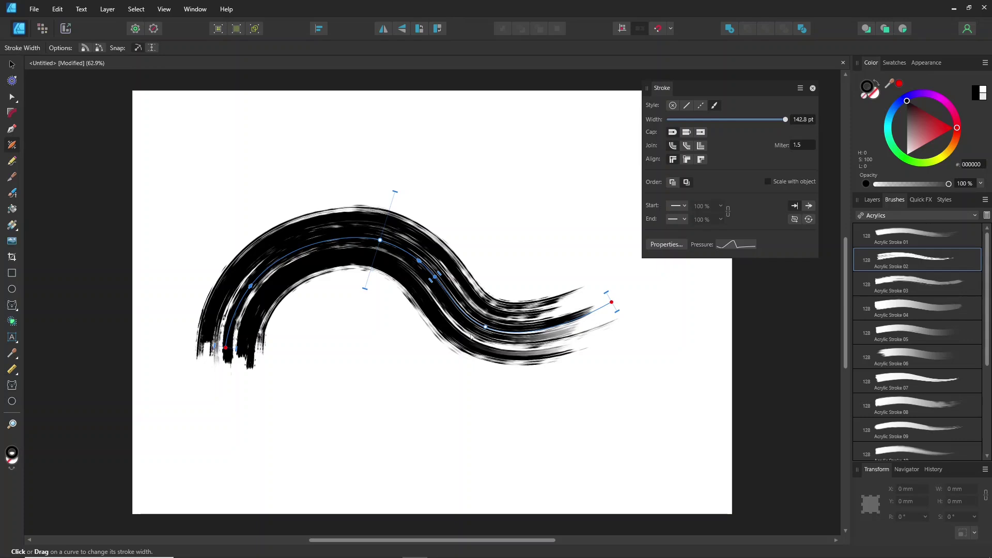
{"action": "key", "text": "Delete"}
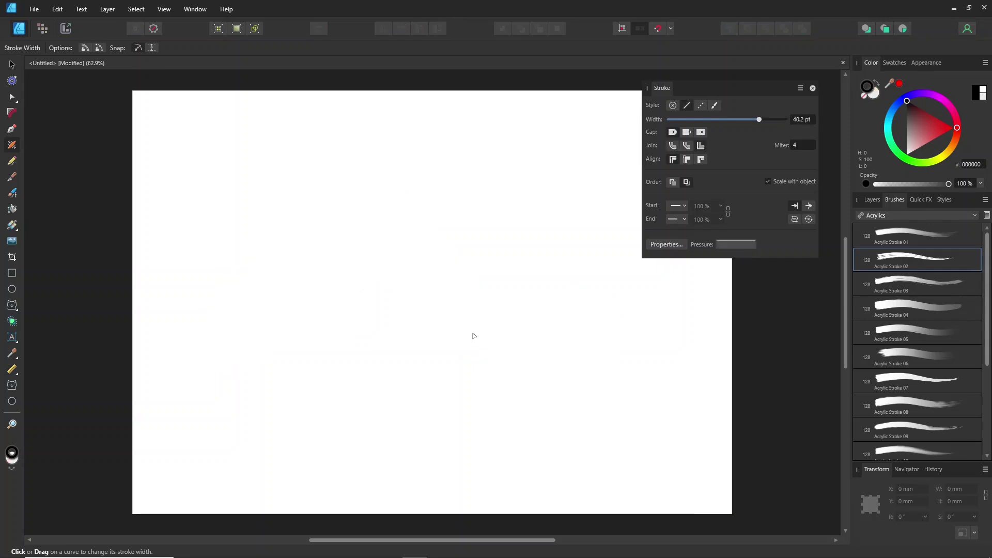
- Draw a winding vector brush stroke with Solid Pen with Pressure at 169.5 px, using Pressure as the controller
{"action": "key", "text": "v"}
{"action": "left_click", "coordinate": [11, 194]}
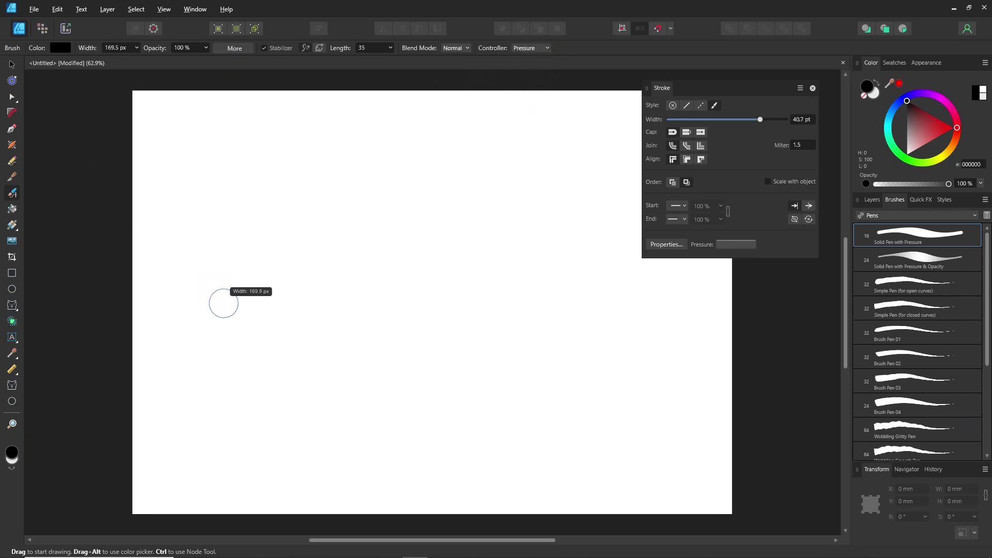
{"action": "mouse_move", "coordinate": [225, 250]}
{"action": "left_mouse_down"}
{"action": "mouse_move", "coordinate": [258, 270]}
{"action": "mouse_move", "coordinate": [233, 342]}
{"action": "mouse_move", "coordinate": [288, 336]}
{"action": "mouse_move", "coordinate": [295, 299]}
{"action": "mouse_move", "coordinate": [350, 286]}
{"action": "mouse_move", "coordinate": [383, 312]}
{"action": "mouse_move", "coordinate": [406, 272]}
{"action": "mouse_move", "coordinate": [380, 194]}
{"action": "mouse_move", "coordinate": [473, 211]}
{"action": "mouse_move", "coordinate": [500, 142]}
{"action": "left_mouse_up"}
- Set the Pencil tool's controller to Pressure and draw a long wavy 40.2 pt stroke below the brush stroke
{"action": "left_click", "coordinate": [14, 163]}
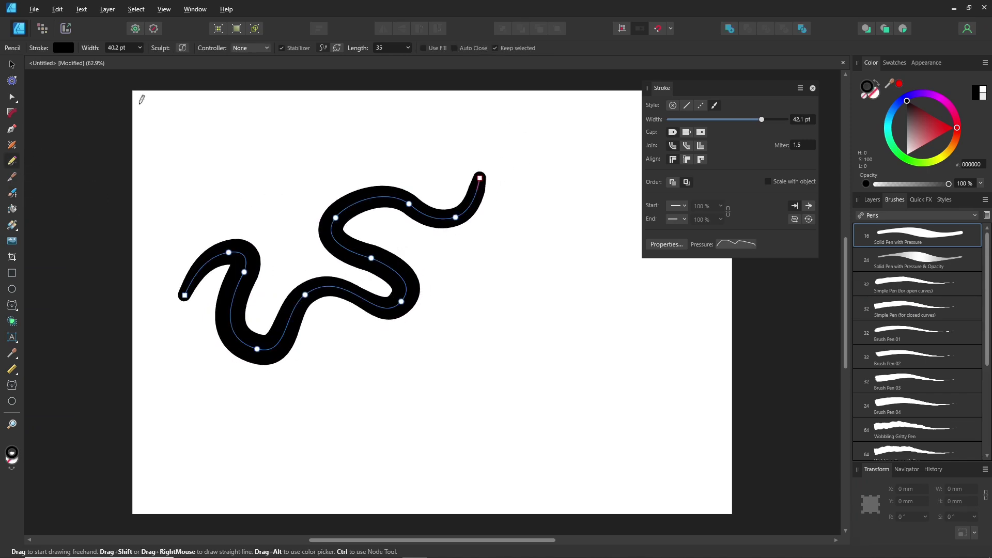
{"action": "left_click", "coordinate": [265, 48]}
{"action": "left_click", "coordinate": [244, 83]}
{"action": "mouse_move", "coordinate": [213, 438]}
{"action": "left_mouse_down"}
{"action": "mouse_move", "coordinate": [219, 421]}
{"action": "mouse_move", "coordinate": [301, 467]}
{"action": "mouse_move", "coordinate": [427, 414]}
{"action": "mouse_move", "coordinate": [459, 357]}
{"action": "mouse_move", "coordinate": [552, 325]}
{"action": "mouse_move", "coordinate": [610, 280]}
{"action": "left_mouse_up"}
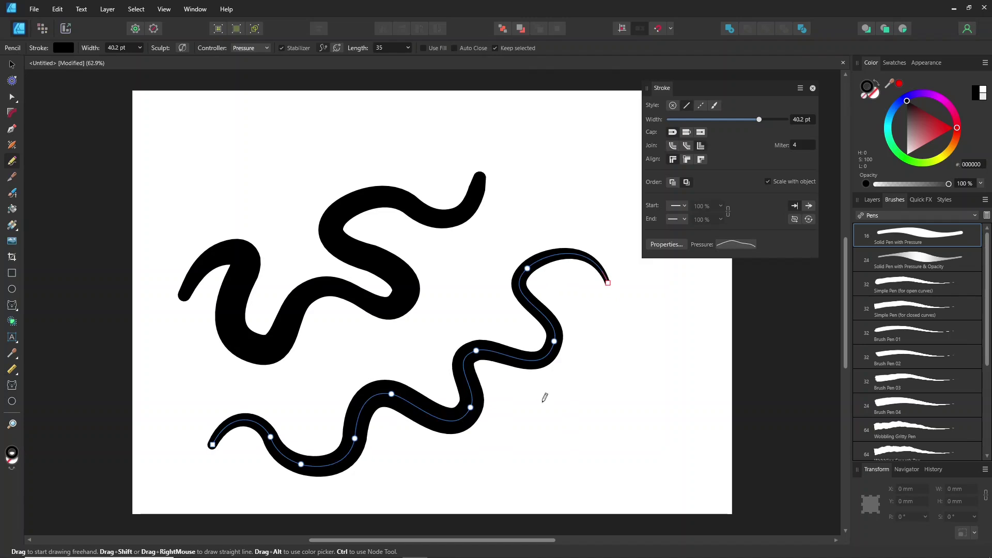
- Select and delete both wavy strokes
{"action": "left_click", "coordinate": [12, 65]}
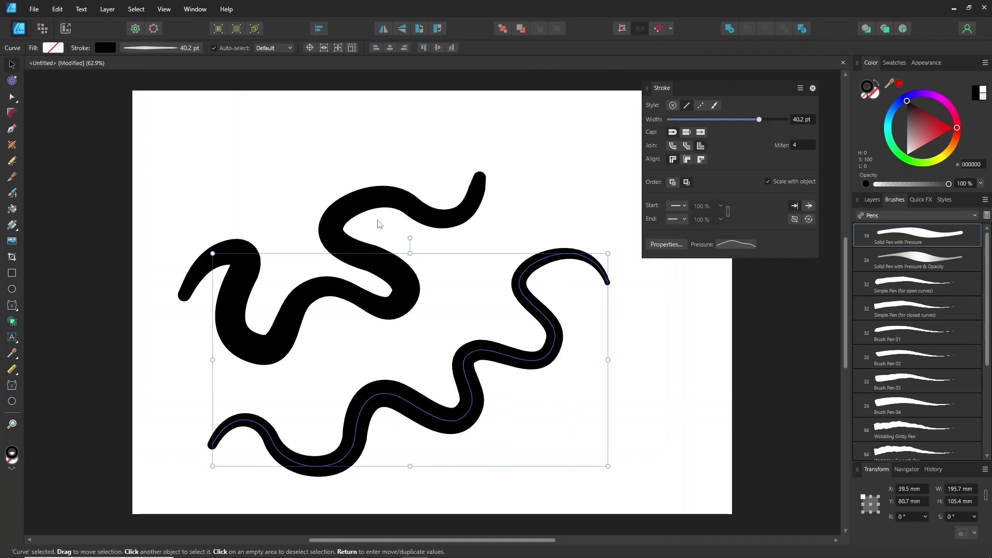
{"action": "key", "text": "ctrl+a"}
{"action": "key", "text": "Delete"}
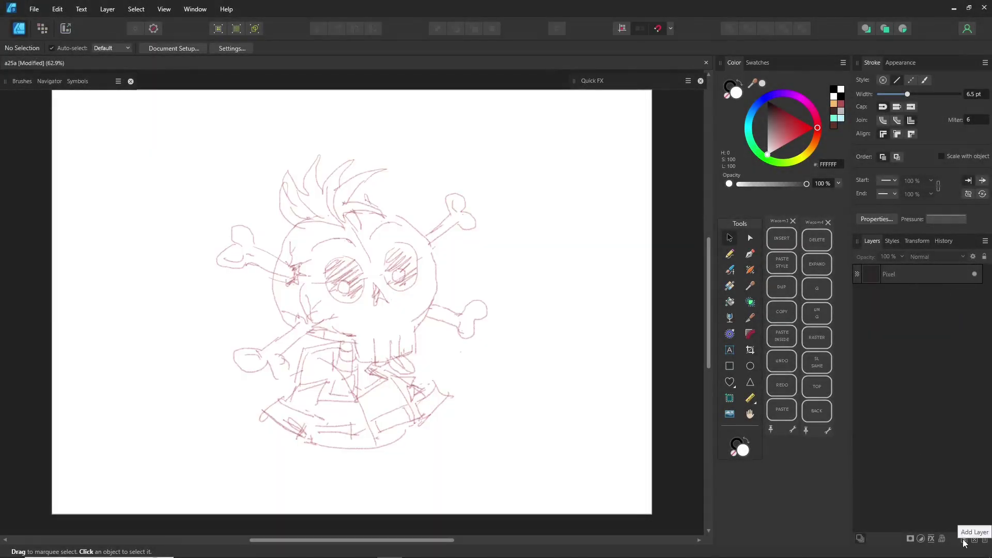
- In the skull sketch document, add a layer above the sketch and trace the skull and jaw as a closed outline with the Pen tool
{"action": "left_click", "coordinate": [964, 539]}
{"action": "left_click", "coordinate": [750, 254]}
{"action": "scroll", "coordinate": [235, 228], "scroll_direction": "up", "scroll_amount": 5}
{"action": "left_click_drag", "start_coordinate": [203, 257], "coordinate": [157, 209]}
{"action": "left_click_drag", "start_coordinate": [293, 277], "coordinate": [218, 228]}
{"action": "left_click", "coordinate": [352, 363]}
{"action": "left_click_drag", "start_coordinate": [227, 296], "coordinate": [217, 233]}
{"action": "left_click_drag", "start_coordinate": [315, 147], "coordinate": [376, 147]}
{"action": "left_click_drag", "start_coordinate": [489, 259], "coordinate": [457, 346]}
{"action": "left_click", "coordinate": [351, 364]}
- Reshape the skull outline's crown, sides and jaw by adjusting its nodes and handles to follow the sketch
{"action": "left_click_drag", "start_coordinate": [314, 147], "coordinate": [324, 150]}
{"action": "left_click_drag", "start_coordinate": [385, 151], "coordinate": [398, 133]}
{"action": "left_click_drag", "start_coordinate": [488, 258], "coordinate": [483, 283]}
{"action": "left_click_drag", "start_coordinate": [453, 372], "coordinate": [464, 339]}
{"action": "left_click_drag", "start_coordinate": [453, 370], "coordinate": [470, 328]}
{"action": "left_click_drag", "start_coordinate": [228, 296], "coordinate": [230, 301]}
- Set the skull outline's stroke width to 4.5 pt and smooth the curve of its right cheek
{"action": "left_click_drag", "start_coordinate": [889, 94], "coordinate": [903, 94]}
{"action": "left_click", "coordinate": [483, 283]}
{"action": "mouse_move", "coordinate": [509, 193]}
{"action": "left_mouse_down"}
{"action": "mouse_move", "coordinate": [521, 201]}
{"action": "mouse_move", "coordinate": [515, 210]}
{"action": "left_mouse_up"}
{"action": "left_click", "coordinate": [751, 238]}
{"action": "left_click_drag", "start_coordinate": [464, 326], "coordinate": [473, 327]}
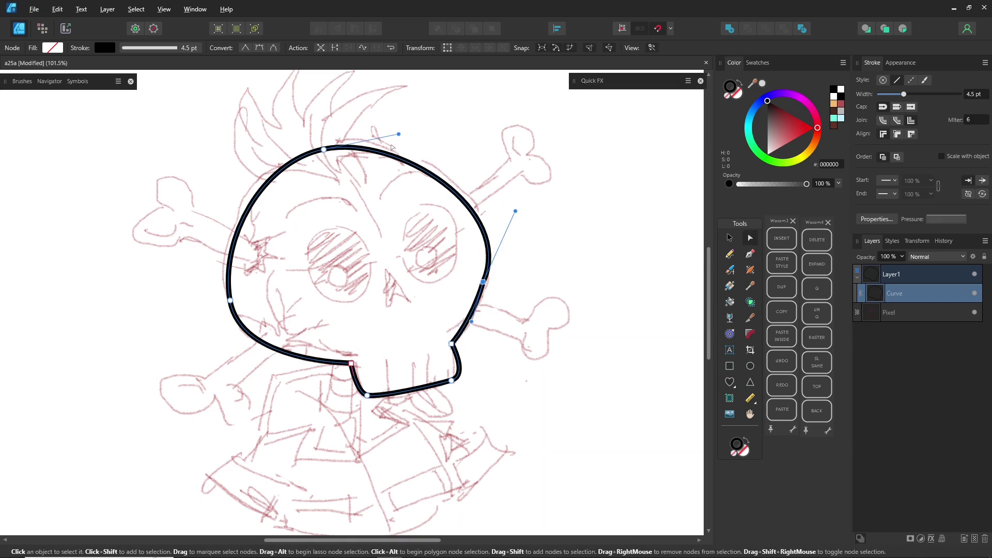
- Trace the spiky hair on top of the skull with the Pen tool, using sharp tips and a curved base line
{"action": "left_click_drag", "start_coordinate": [334, 173], "coordinate": [370, 246]}
{"action": "key", "text": "p"}
{"action": "left_click", "coordinate": [380, 250]}
{"action": "left_click_drag", "start_coordinate": [444, 160], "coordinate": [517, 146]}
{"action": "left_click", "coordinate": [445, 160], "text": "alt"}
{"action": "left_click_drag", "start_coordinate": [366, 191], "coordinate": [357, 214]}
{"action": "left_click", "coordinate": [339, 191]}
{"action": "left_click_drag", "start_coordinate": [336, 137], "coordinate": [359, 120]}
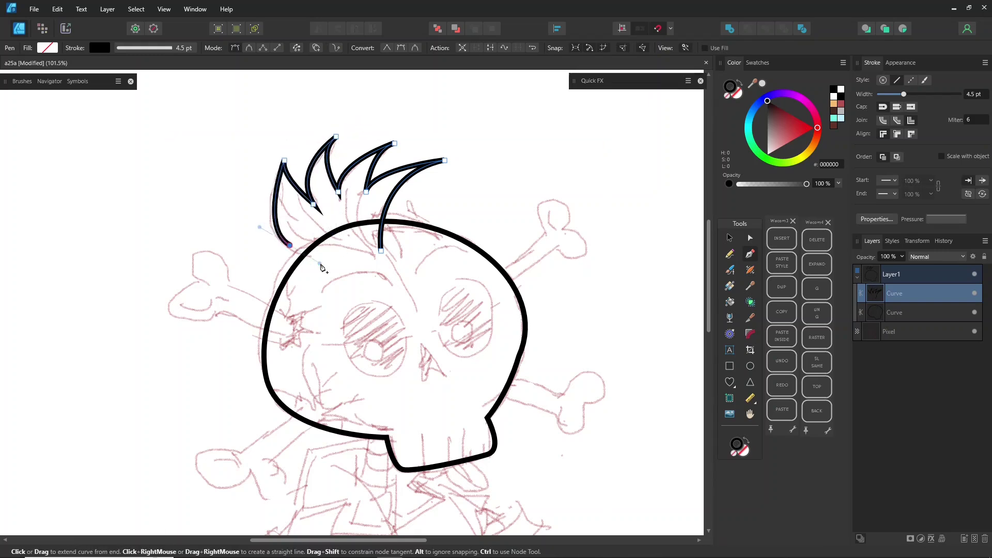
{"action": "left_click_drag", "start_coordinate": [381, 251], "coordinate": [394, 261]}
{"action": "left_click_drag", "start_coordinate": [289, 245], "coordinate": [335, 245]}
- Trace the line running from the hair down the forehead and the brow arcs above the eye sockets
{"action": "left_click_drag", "start_coordinate": [380, 273], "coordinate": [369, 161]}
{"action": "key", "text": "Escape"}
{"action": "left_click", "coordinate": [407, 159]}
{"action": "left_click_drag", "start_coordinate": [459, 144], "coordinate": [486, 167]}
{"action": "key", "text": "Escape"}
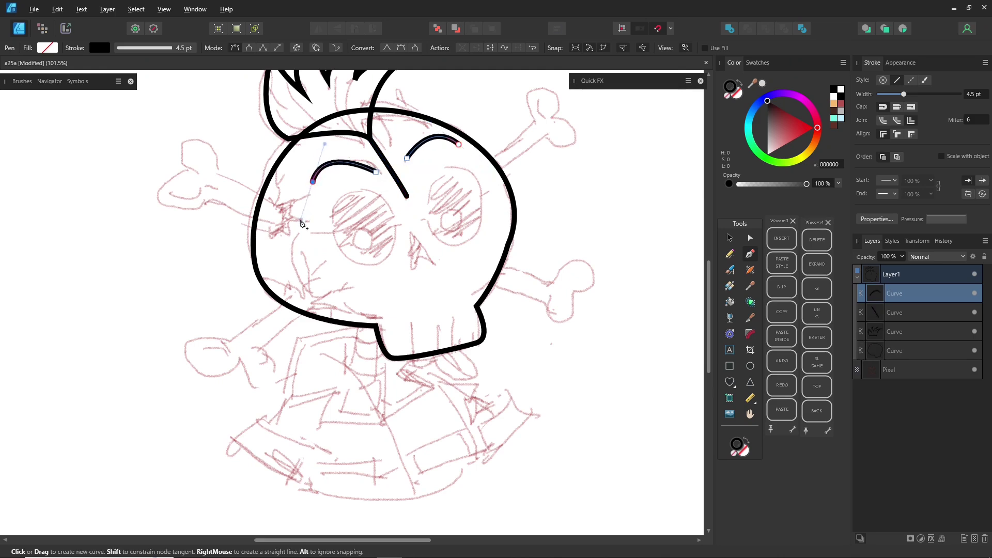
- Trace the curved cheek line inside the skull's left side, ending near the jaw
{"action": "left_click_drag", "start_coordinate": [297, 220], "coordinate": [291, 225]}
{"action": "key", "text": "Escape"}
{"action": "left_click_drag", "start_coordinate": [433, 309], "coordinate": [475, 321]}
{"action": "key", "text": "Escape"}
- Draw four short, separate tooth lines along the bottom of the jaw
{"action": "left_click", "coordinate": [407, 331]}
{"action": "left_click", "coordinate": [411, 355]}
{"action": "key", "text": "Escape"}
{"action": "left_click", "coordinate": [433, 324]}
{"action": "left_click", "coordinate": [437, 350]}
{"action": "left_click", "coordinate": [452, 324]}
{"action": "left_click", "coordinate": [458, 348]}
{"action": "key", "text": "Escape"}
{"action": "left_click", "coordinate": [469, 315]}
{"action": "left_click", "coordinate": [474, 343]}
{"action": "key", "text": "Escape"}
- Trace the upper-right crossbone from the skull's edge around its rounded knob and back
{"action": "left_click_drag", "start_coordinate": [515, 157], "coordinate": [576, 157]}
{"action": "left_click_drag", "start_coordinate": [325, 190], "coordinate": [221, 312]}
{"action": "left_click", "coordinate": [354, 281]}
{"action": "left_click", "coordinate": [452, 193]}
{"action": "left_click_drag", "start_coordinate": [461, 117], "coordinate": [487, 120]}
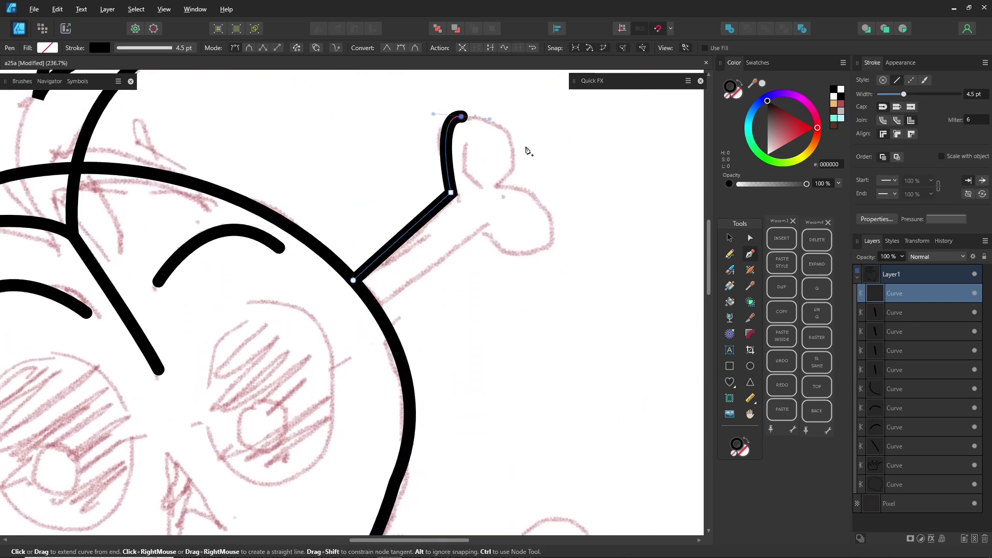
{"action": "left_click", "coordinate": [500, 184]}
{"action": "left_click_drag", "start_coordinate": [554, 239], "coordinate": [526, 257]}
{"action": "left_click", "coordinate": [478, 230]}
{"action": "left_click", "coordinate": [379, 314]}
- Trace the lower-right crossbone starting and ending at the skull's edge, and adjust the curve of its upper knob
{"action": "left_click_drag", "start_coordinate": [383, 316], "coordinate": [422, 140]}
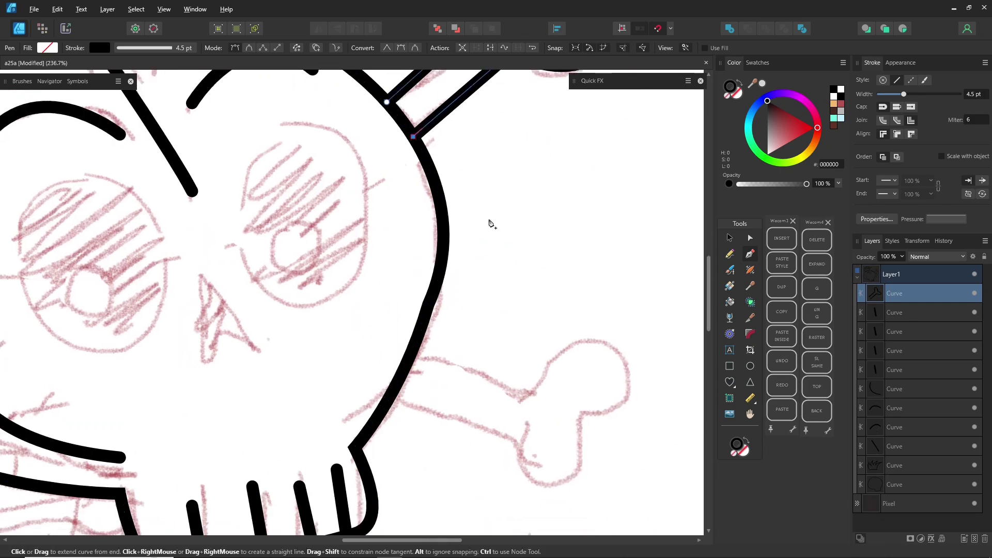
{"action": "left_click_drag", "start_coordinate": [501, 299], "coordinate": [402, 149]}
{"action": "left_click", "coordinate": [321, 200]}
{"action": "key", "text": "ctrl+z"}
{"action": "key", "text": "Escape"}
{"action": "left_click", "coordinate": [321, 199]}
{"action": "left_click", "coordinate": [433, 247]}
{"action": "left_click", "coordinate": [503, 191]}
{"action": "left_click", "coordinate": [522, 265]}
{"action": "left_click", "coordinate": [485, 265]}
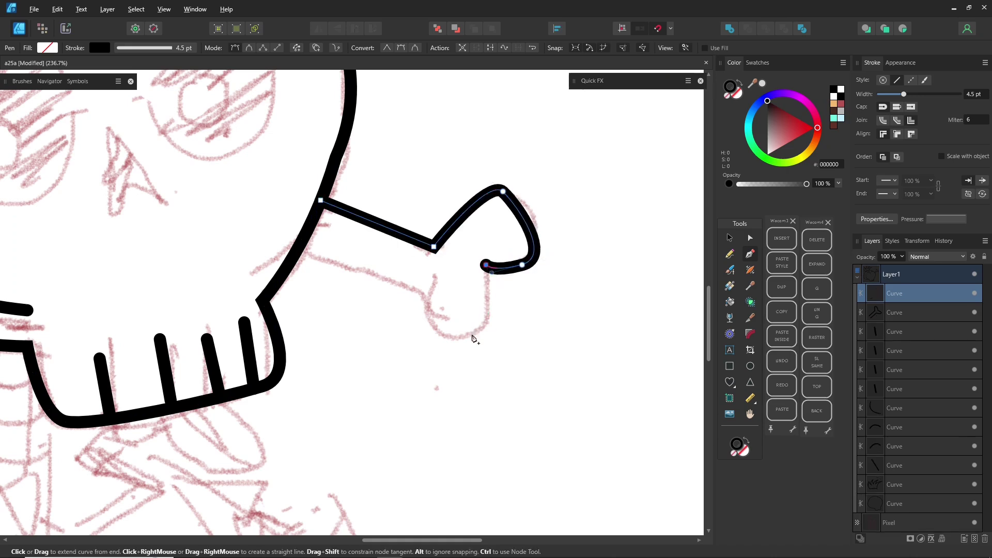
{"action": "left_click", "coordinate": [469, 331]}
{"action": "left_click", "coordinate": [423, 298]}
{"action": "left_click", "coordinate": [298, 248]}
{"action": "left_click_drag", "start_coordinate": [503, 191], "coordinate": [460, 188]}
- Trace the upper-left and lower-left crossbones with their rounded knobs
{"action": "scroll", "coordinate": [394, 191], "scroll_direction": "down", "scroll_amount": 4}
{"action": "scroll", "coordinate": [190, 241], "scroll_direction": "up", "scroll_amount": 2}
{"action": "left_click_drag", "start_coordinate": [189, 241], "coordinate": [344, 378]}
{"action": "scroll", "coordinate": [344, 378], "scroll_direction": "up", "scroll_amount": 1}
{"action": "left_click", "coordinate": [308, 213]}
{"action": "left_click", "coordinate": [207, 158]}
{"action": "left_click_drag", "start_coordinate": [188, 110], "coordinate": [172, 112]}
{"action": "left_click", "coordinate": [157, 153]}
{"action": "left_click_drag", "start_coordinate": [113, 197], "coordinate": [122, 208]}
{"action": "left_click", "coordinate": [198, 197]}
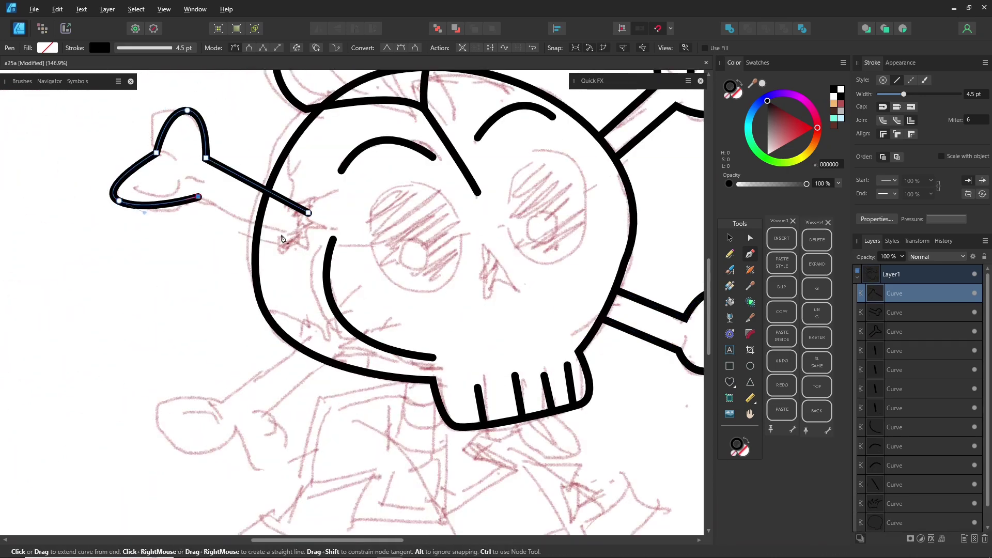
{"action": "left_click", "coordinate": [309, 241]}
{"action": "left_click", "coordinate": [345, 347]}
{"action": "mouse_move", "coordinate": [406, 379]}
{"action": "left_mouse_down"}
{"action": "mouse_move", "coordinate": [350, 235]}
{"action": "mouse_move", "coordinate": [411, 385]}
{"action": "mouse_move", "coordinate": [405, 420]}
{"action": "left_mouse_up"}
- Trace the jagged outer edge of the jacket's left collar below the jaw
{"action": "left_click", "coordinate": [350, 233]}
{"action": "left_click", "coordinate": [264, 254]}
{"action": "left_click", "coordinate": [243, 354]}
{"action": "left_click", "coordinate": [320, 330]}
{"action": "left_click", "coordinate": [297, 373]}
- Trace the inner edge of the left collar and the line running from the chin to the collar's lower tip
{"action": "left_click", "coordinate": [296, 275]}
{"action": "left_click_drag", "start_coordinate": [385, 259], "coordinate": [421, 263]}
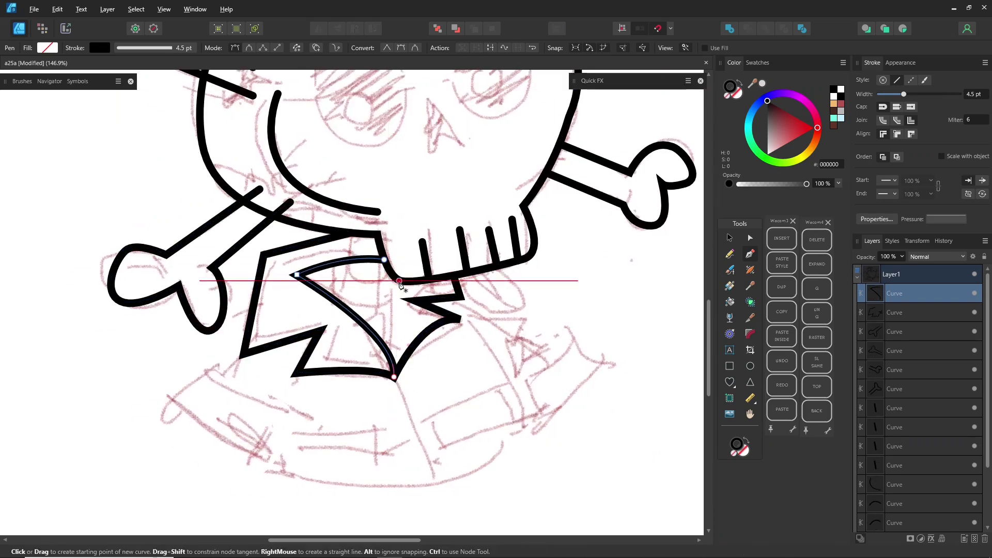
{"action": "left_click", "coordinate": [400, 282]}
{"action": "left_click_drag", "start_coordinate": [394, 377], "coordinate": [386, 409]}
- Trace the left shoulder line and the cuff at the jacket's lower-left corner
{"action": "left_click_drag", "start_coordinate": [273, 344], "coordinate": [298, 235]}
{"action": "left_click", "coordinate": [269, 239]}
{"action": "left_click", "coordinate": [240, 268]}
{"action": "left_click", "coordinate": [196, 295]}
{"action": "left_click_drag", "start_coordinate": [291, 356], "coordinate": [344, 364]}
{"action": "left_click", "coordinate": [325, 307]}
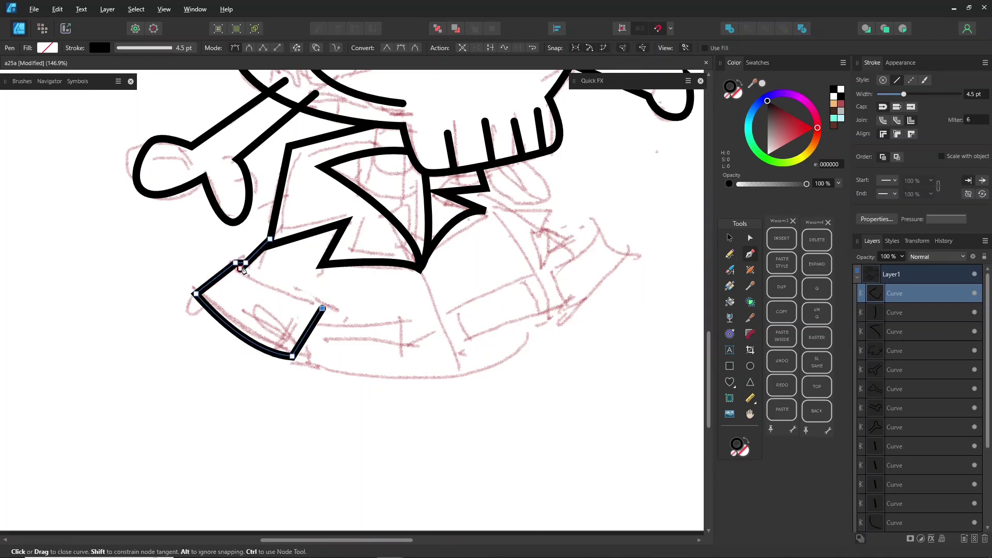
{"action": "left_click_drag", "start_coordinate": [240, 268], "coordinate": [230, 237]}
- Trace the jacket's curved bottom hem and the right shoulder line coming from the collar
{"action": "left_click", "coordinate": [291, 356]}
{"action": "left_click_drag", "start_coordinate": [556, 309], "coordinate": [631, 201]}
{"action": "left_click_drag", "start_coordinate": [610, 206], "coordinate": [476, 294]}
{"action": "left_click", "coordinate": [341, 276]}
{"action": "left_click_drag", "start_coordinate": [444, 343], "coordinate": [481, 379]}
- Trace the cuff at the jacket's right side as a closed four-sided shape
{"action": "left_click", "coordinate": [406, 367]}
{"action": "left_click", "coordinate": [456, 333]}
{"action": "left_click", "coordinate": [483, 368]}
{"action": "left_click", "coordinate": [425, 403]}
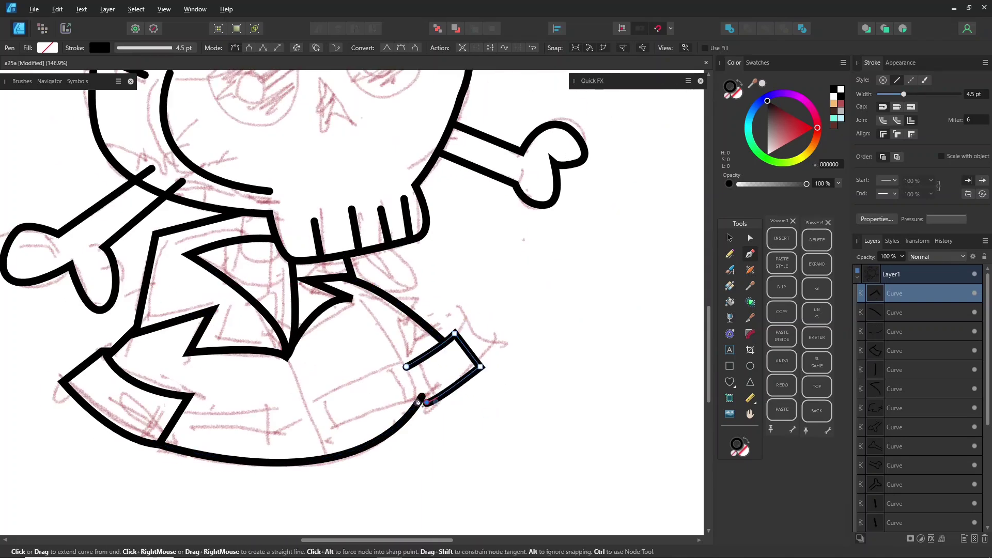
{"action": "left_click", "coordinate": [406, 367]}
- Draw the sleeve seam lines on both sides of the jacket and its front opening from the collar tip to the hem
{"action": "left_click", "coordinate": [367, 304]}
{"action": "left_click", "coordinate": [176, 394]}
{"action": "left_click", "coordinate": [289, 356]}
{"action": "left_click", "coordinate": [324, 455]}
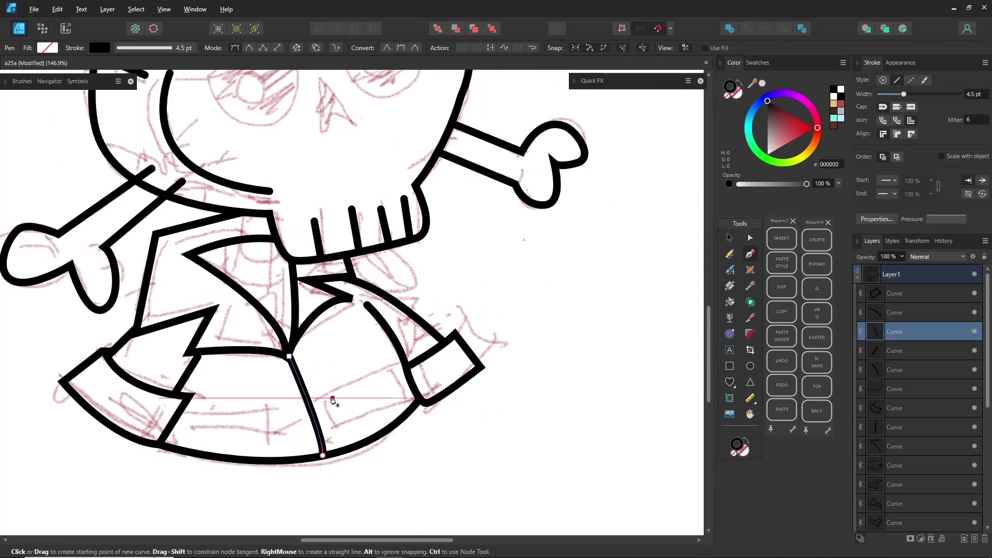
- Draw a closed four-sided pocket on the jacket's right front and curve its edge to match the sketch
{"action": "left_click", "coordinate": [328, 399]}
{"action": "left_click", "coordinate": [392, 368]}
{"action": "left_click", "coordinate": [406, 397]}
{"action": "left_click", "coordinate": [340, 429]}
{"action": "left_click", "coordinate": [328, 398]}
{"action": "left_click_drag", "start_coordinate": [360, 383], "coordinate": [363, 390]}
- Copy the pocket to the jacket's left front and rotate it to follow the hem
{"action": "key", "text": "v"}
{"action": "left_click_drag", "start_coordinate": [367, 399], "coordinate": [231, 420]}
{"action": "left_click_drag", "start_coordinate": [231, 373], "coordinate": [257, 385]}
{"action": "left_click_drag", "start_coordinate": [383, 330], "coordinate": [454, 409]}
- Draw short fold lines on the jacket's left and right sleeves
{"action": "key", "text": "p"}
{"action": "left_click", "coordinate": [451, 353]}
{"action": "left_click", "coordinate": [238, 424]}
{"action": "left_click", "coordinate": [205, 392]}
{"action": "left_click", "coordinate": [213, 419]}
- Draw a rounded neck vertebra inside the open collar and duplicate it downward into a stacked spine
{"action": "key", "text": "m"}
{"action": "left_click_drag", "start_coordinate": [300, 253], "coordinate": [330, 281]}
{"action": "left_click", "coordinate": [617, 372]}
{"action": "left_click", "coordinate": [545, 48]}
{"action": "key", "text": "v"}
{"action": "left_click_drag", "start_coordinate": [312, 247], "coordinate": [312, 257]}
{"action": "left_click_drag", "start_coordinate": [313, 283], "coordinate": [317, 370]}
{"action": "mouse_move", "coordinate": [176, 291]}
{"action": "left_mouse_down"}
{"action": "mouse_move", "coordinate": [192, 339]}
{"action": "mouse_move", "coordinate": [198, 231]}
{"action": "left_mouse_up"}
- Draw a small round button beside the jacket's front opening and place a copy near the hem
{"action": "key", "text": "m"}
{"action": "left_click_drag", "start_coordinate": [355, 350], "coordinate": [370, 365]}
{"action": "mouse_move", "coordinate": [413, 236]}
{"action": "left_mouse_down"}
{"action": "mouse_move", "coordinate": [451, 389]}
{"action": "mouse_move", "coordinate": [439, 408]}
{"action": "left_mouse_up"}
- Draw a zigzag crack on the skull's left side and reduce the stroke width to 1 pt
{"action": "key", "text": "p"}
{"action": "scroll", "coordinate": [367, 290], "scroll_direction": "up", "scroll_amount": 4}
{"action": "left_click", "coordinate": [178, 365]}
{"action": "left_click", "coordinate": [178, 313]}
{"action": "left_click", "coordinate": [215, 349]}
{"action": "left_click", "coordinate": [225, 313]}
{"action": "left_click", "coordinate": [237, 349]}
{"action": "left_click_drag", "start_coordinate": [901, 95], "coordinate": [897, 95]}
- Add another angular crack line on the skull's left side and adjust its nodes
{"action": "left_click_drag", "start_coordinate": [217, 197], "coordinate": [281, 238]}
{"action": "left_click", "coordinate": [202, 210]}
{"action": "left_click", "coordinate": [206, 252]}
{"action": "left_click", "coordinate": [228, 235]}
{"action": "key", "text": "a"}
{"action": "left_click", "coordinate": [246, 181]}
{"action": "left_click_drag", "start_coordinate": [251, 184], "coordinate": [274, 189]}
{"action": "left_click_drag", "start_coordinate": [251, 230], "coordinate": [259, 233]}
- Draw short branching crack lines around the place where the bone enters the skull's left side
{"action": "key", "text": "p"}
{"action": "left_click", "coordinate": [224, 166]}
{"action": "left_click", "coordinate": [227, 133]}
{"action": "left_click", "coordinate": [224, 126]}
{"action": "left_click", "coordinate": [192, 252]}
{"action": "left_click", "coordinate": [189, 263]}
{"action": "mouse_move", "coordinate": [228, 361]}
{"action": "left_mouse_down"}
{"action": "mouse_move", "coordinate": [251, 273]}
{"action": "mouse_move", "coordinate": [272, 278]}
{"action": "left_mouse_up"}
- Draw further 1 pt crack branches around the lower-left bone where it meets the skull
{"action": "key", "text": "p"}
{"action": "left_click", "coordinate": [313, 266]}
{"action": "left_click", "coordinate": [302, 252]}
{"action": "left_click", "coordinate": [281, 251]}
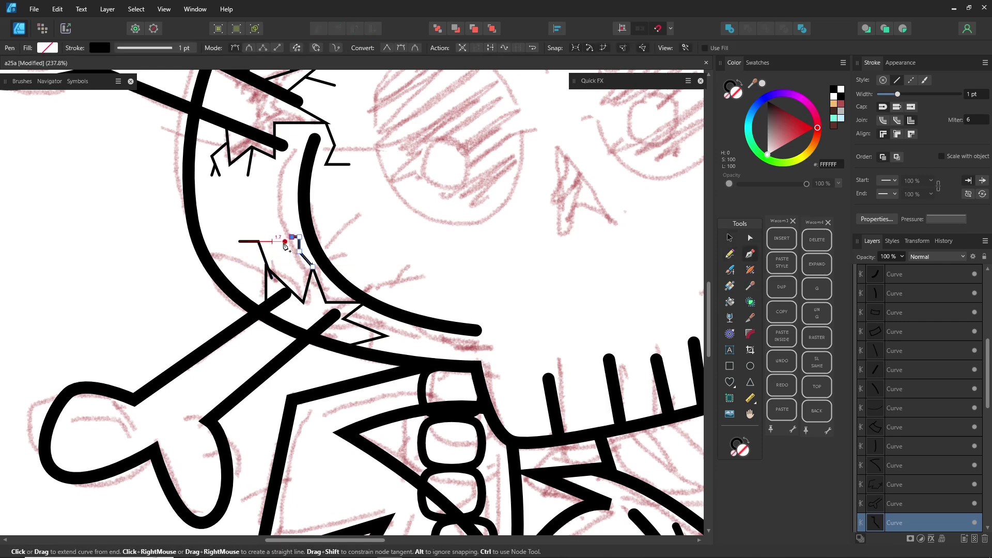
{"action": "left_click", "coordinate": [386, 336]}
{"action": "left_click", "coordinate": [404, 337]}
{"action": "key", "text": "ctrl+0"}
- Draw thin 1 pt inset seam lines inside the jacket's right collar flap and neck band
{"action": "left_click_drag", "start_coordinate": [309, 402], "coordinate": [205, 226]}
{"action": "left_click", "coordinate": [461, 365]}
{"action": "left_click", "coordinate": [494, 327]}
{"action": "left_click", "coordinate": [464, 311]}
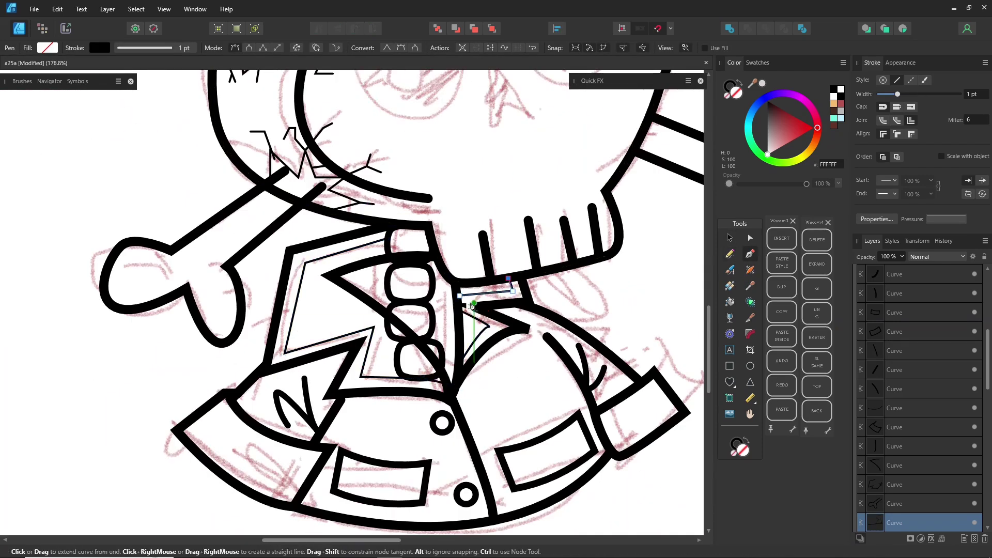
{"action": "key", "text": "ctrl+0"}
- Draw tilted solid black ellipses over the eye sockets and add white round pupils inside them
{"action": "key", "text": "m"}
{"action": "left_click_drag", "start_coordinate": [325, 255], "coordinate": [368, 303]}
{"action": "key", "text": "shift+x"}
{"action": "left_click_drag", "start_coordinate": [346, 240], "coordinate": [332, 242]}
{"action": "key", "text": "v"}
{"action": "mouse_move", "coordinate": [352, 291]}
{"action": "left_mouse_down"}
{"action": "mouse_move", "coordinate": [349, 300]}
{"action": "mouse_move", "coordinate": [399, 252]}
{"action": "mouse_move", "coordinate": [385, 305]}
{"action": "left_mouse_up"}
{"action": "key", "text": "ctrl+Return"}
{"action": "left_click", "coordinate": [750, 366]}
{"action": "left_click", "coordinate": [727, 96]}
{"action": "key", "text": "ctrl+Return"}
{"action": "left_click", "coordinate": [737, 98]}
- Place a solid black heart shape between the eyes as the skull's nose
{"action": "key", "text": "v"}
{"action": "left_click", "coordinate": [729, 382]}
{"action": "left_click", "coordinate": [768, 101]}
{"action": "left_click_drag", "start_coordinate": [378, 271], "coordinate": [373, 273]}
- Hide the sketch layer beneath the inked curves
{"action": "left_click_drag", "start_coordinate": [985, 309], "coordinate": [985, 300]}
{"action": "left_click", "coordinate": [862, 275]}
{"action": "left_click", "coordinate": [974, 293]}
- Move the lower-right bone slightly down against the skull
{"action": "scroll", "coordinate": [284, 218], "scroll_direction": "up", "scroll_amount": 2}
{"action": "key", "text": "a"}
{"action": "left_click", "coordinate": [269, 294]}
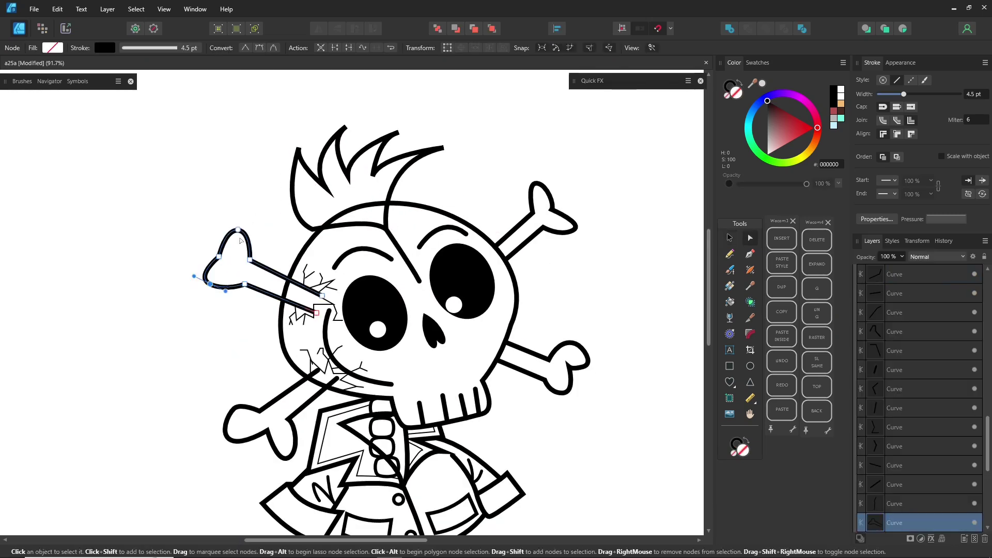
{"action": "left_click", "coordinate": [260, 412]}
{"action": "left_click", "coordinate": [583, 358]}
{"action": "left_click", "coordinate": [614, 330]}
{"action": "left_click", "coordinate": [729, 238]}
{"action": "left_click_drag", "start_coordinate": [526, 350], "coordinate": [526, 358]}
{"action": "left_click", "coordinate": [615, 330]}
{"action": "left_click_drag", "start_coordinate": [594, 310], "coordinate": [563, 306]}
- Draw 2.3 pt straight strand lines inside the mohawk and bend them into curves
{"action": "left_click", "coordinate": [750, 254]}
{"action": "left_click", "coordinate": [277, 47]}
{"action": "left_click", "coordinate": [337, 218]}
{"action": "left_click", "coordinate": [351, 178]}
{"action": "left_click", "coordinate": [318, 219]}
{"action": "left_click", "coordinate": [325, 186]}
{"action": "left_click_drag", "start_coordinate": [343, 202], "coordinate": [314, 202]}
{"action": "left_click", "coordinate": [316, 219]}
{"action": "left_click", "coordinate": [315, 186]}
{"action": "left_click_drag", "start_coordinate": [315, 203], "coordinate": [310, 201]}
- Add a curved loose hair strand along each outer side of the mohawk
{"action": "left_click", "coordinate": [360, 199]}
{"action": "left_click", "coordinate": [418, 154]}
{"action": "left_click_drag", "start_coordinate": [388, 176], "coordinate": [381, 170]}
{"action": "left_click", "coordinate": [285, 229]}
{"action": "left_click", "coordinate": [249, 198]}
{"action": "left_click_drag", "start_coordinate": [267, 213], "coordinate": [262, 223]}
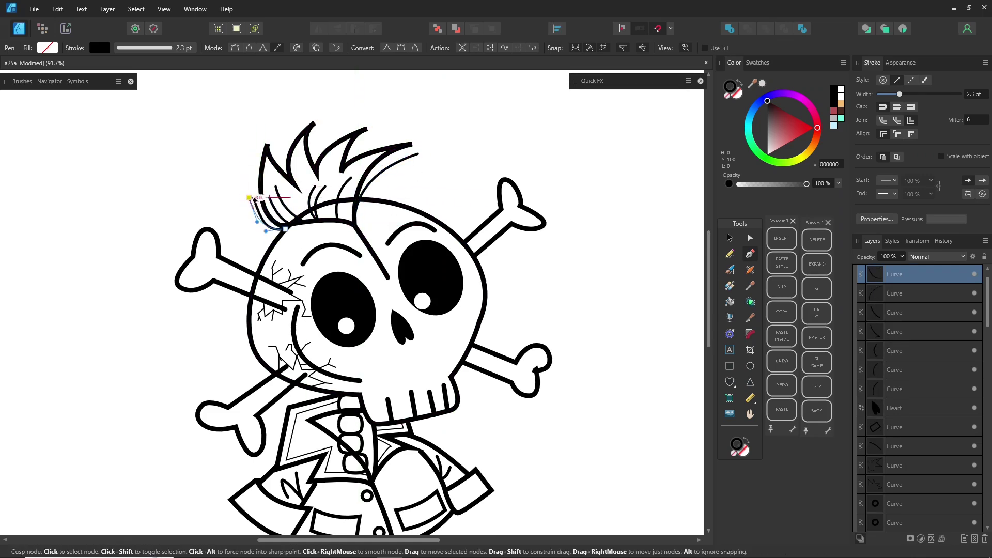
- Draw a short curved cheek line above the jaw on the skull's right side
{"action": "left_click", "coordinate": [446, 363]}
{"action": "left_click", "coordinate": [473, 339]}
{"action": "left_click_drag", "start_coordinate": [460, 351], "coordinate": [464, 355]}
- Move the nose slightly up and toward the right eye
{"action": "left_click", "coordinate": [729, 238]}
{"action": "left_click", "coordinate": [584, 295]}
{"action": "left_click_drag", "start_coordinate": [401, 327], "coordinate": [405, 321]}
{"action": "left_click", "coordinate": [541, 285]}
{"action": "scroll", "coordinate": [383, 290], "scroll_direction": "up", "scroll_amount": 2}
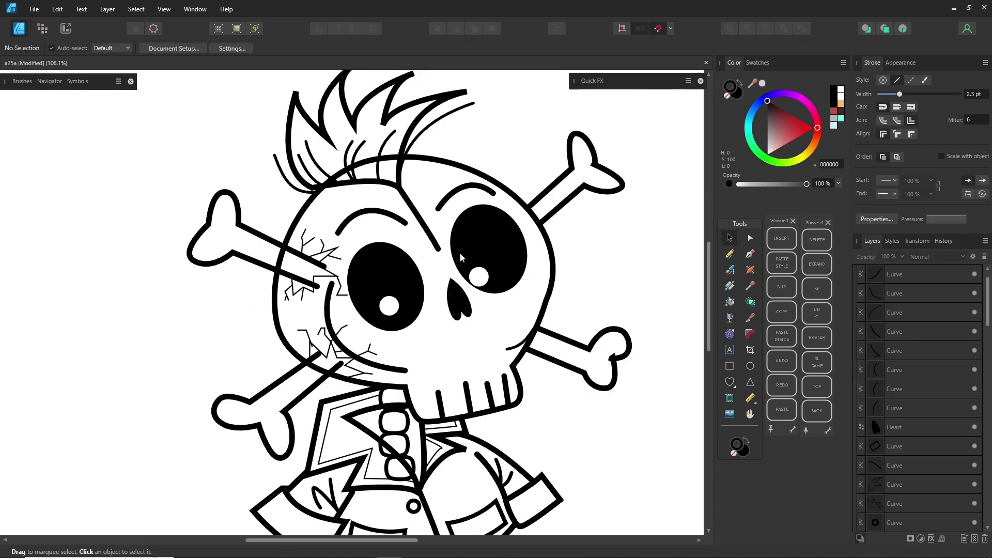
- Draw 2.3 pt inner detail lines along the shafts and knobs of the four bones
{"action": "left_click", "coordinate": [750, 254]}
{"action": "left_click", "coordinate": [241, 248]}
{"action": "left_click", "coordinate": [309, 278]}
{"action": "left_click", "coordinate": [332, 364]}
{"action": "left_click", "coordinate": [274, 407]}
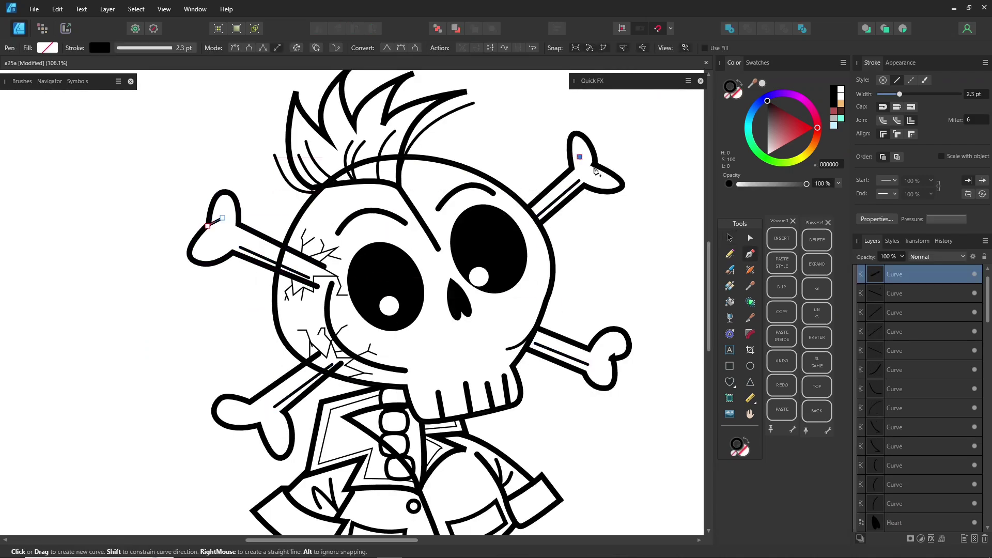
{"action": "key", "text": "ctrl+0"}
{"action": "key", "text": "Escape"}
{"action": "left_click_drag", "start_coordinate": [988, 299], "coordinate": [988, 501]}
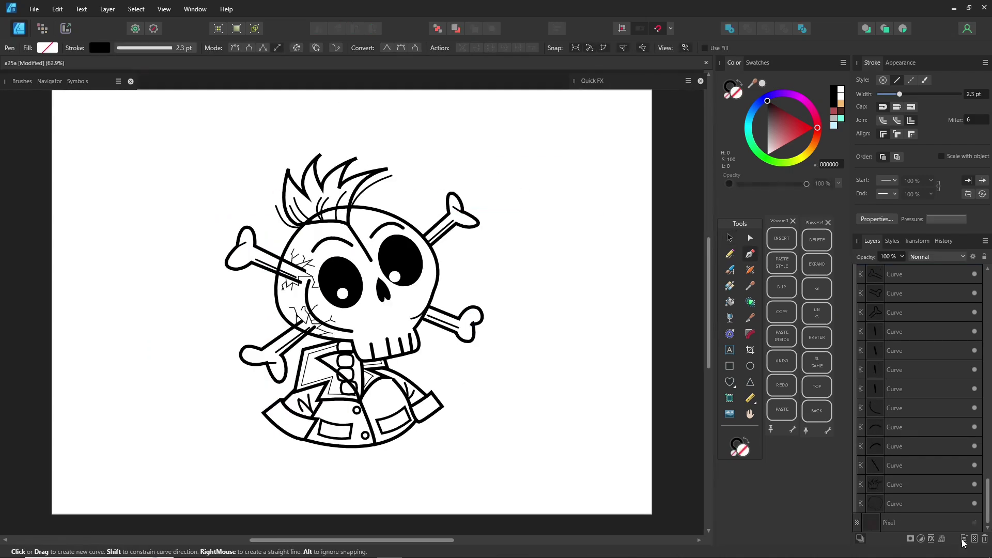
{"action": "left_click", "coordinate": [964, 539]}
{"action": "left_click", "coordinate": [985, 539]}
- Try shaping a tapered pressure profile for the stroke
{"action": "key", "text": "v"}
{"action": "left_click", "coordinate": [946, 219]}
{"action": "right_click", "coordinate": [929, 324]}
{"action": "right_click", "coordinate": [904, 320]}
{"action": "left_click", "coordinate": [921, 233]}
{"action": "left_click_drag", "start_coordinate": [985, 233], "coordinate": [957, 299]}
{"action": "left_click", "coordinate": [878, 319]}
{"action": "key", "text": "ctrl+z"}
{"action": "left_click", "coordinate": [871, 324]}
{"action": "key", "text": "ctrl+z"}
{"action": "left_click", "coordinate": [574, 303]}
- Reset the pressure graph and save a profile that thins in the middle
{"action": "left_click", "coordinate": [946, 219]}
{"action": "left_click", "coordinate": [974, 346]}
{"action": "mouse_move", "coordinate": [923, 233]}
{"action": "left_mouse_down"}
{"action": "mouse_move", "coordinate": [924, 285]}
{"action": "mouse_move", "coordinate": [923, 271]}
{"action": "left_mouse_up"}
{"action": "left_click", "coordinate": [878, 346]}
{"action": "left_click", "coordinate": [975, 345]}
- Save two more pressure profiles, one tapering to zero at the end and one tapering to zero at the start
{"action": "left_click_drag", "start_coordinate": [985, 232], "coordinate": [984, 309]}
{"action": "left_click", "coordinate": [878, 346]}
{"action": "left_click", "coordinate": [974, 345]}
{"action": "left_click_drag", "start_coordinate": [860, 232], "coordinate": [859, 309]}
{"action": "left_click", "coordinate": [878, 345]}
{"action": "left_click", "coordinate": [974, 346]}
{"action": "left_click", "coordinate": [509, 186]}
- Reshape the mohawk outline by bending the curved segments between its spikes
{"action": "scroll", "coordinate": [306, 164], "scroll_direction": "up", "scroll_amount": 4}
{"action": "double_click", "coordinate": [479, 204]}
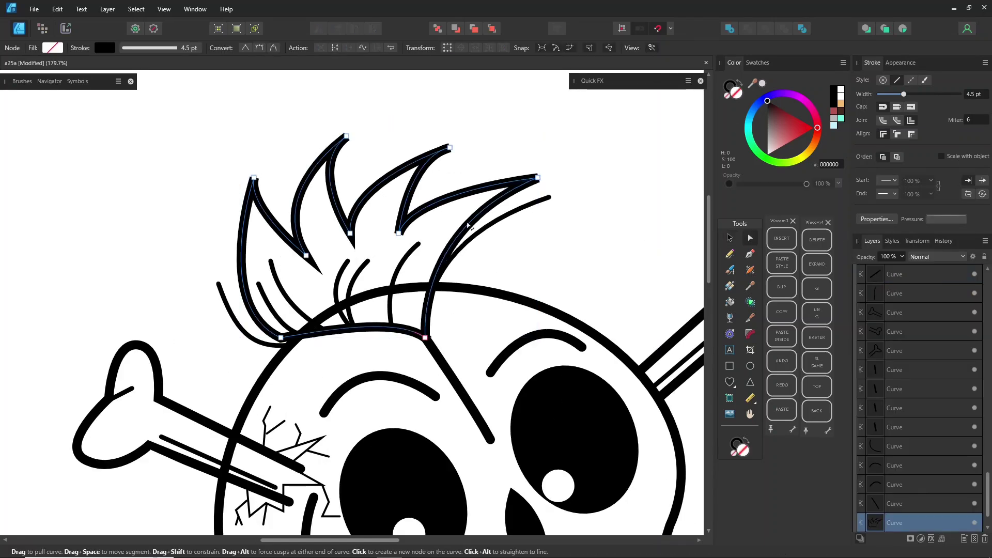
{"action": "left_click_drag", "start_coordinate": [423, 169], "coordinate": [429, 178]}
{"action": "left_click_drag", "start_coordinate": [330, 179], "coordinate": [336, 178]}
{"action": "left_click_drag", "start_coordinate": [275, 225], "coordinate": [303, 202]}
{"action": "left_click_drag", "start_coordinate": [457, 193], "coordinate": [461, 202]}
{"action": "left_click_drag", "start_coordinate": [543, 176], "coordinate": [482, 168]}
- Apply the saved end-taper pressure profile to the mohawk's right outer strand and set its width to 7.9 pt
{"action": "left_click", "coordinate": [483, 229]}
{"action": "scroll", "coordinate": [235, 157], "scroll_direction": "down", "scroll_amount": 2}
{"action": "left_click", "coordinate": [946, 219]}
{"action": "left_click", "coordinate": [922, 326]}
{"action": "left_click", "coordinate": [916, 97]}
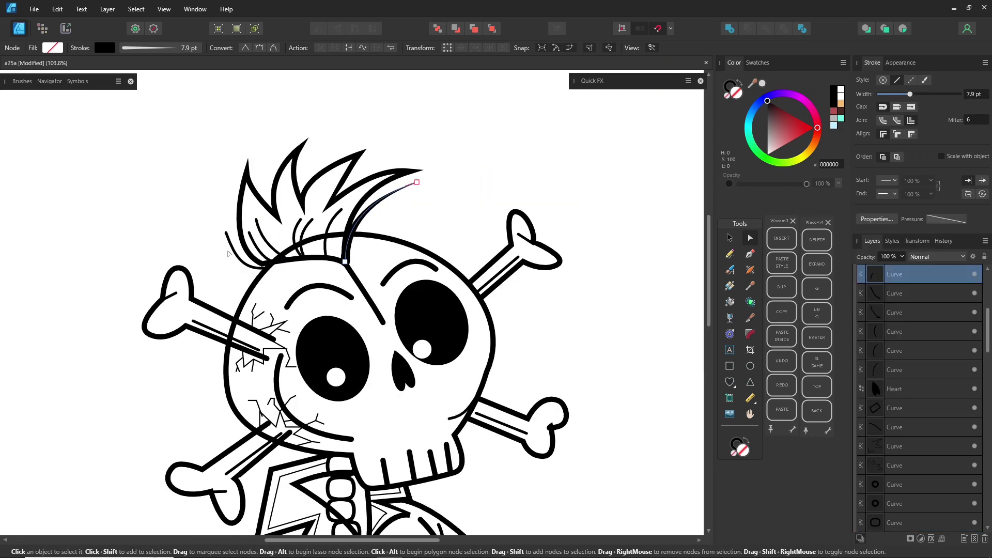
- Apply the end-taper pressure profile to the mohawk's left outer strand with a 6.8 pt width
{"action": "left_click", "coordinate": [946, 220]}
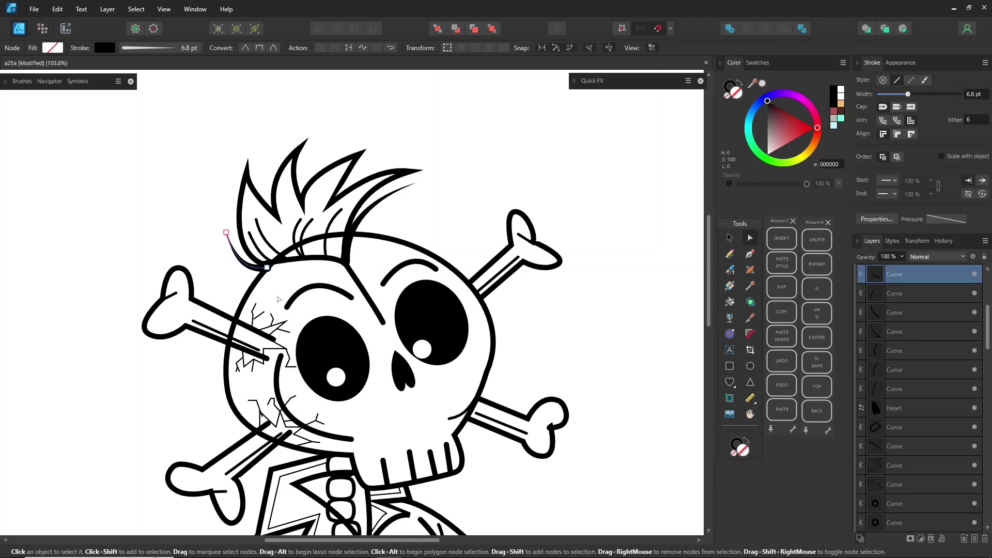
{"action": "scroll", "coordinate": [500, 226], "scroll_direction": "down", "scroll_amount": 3}
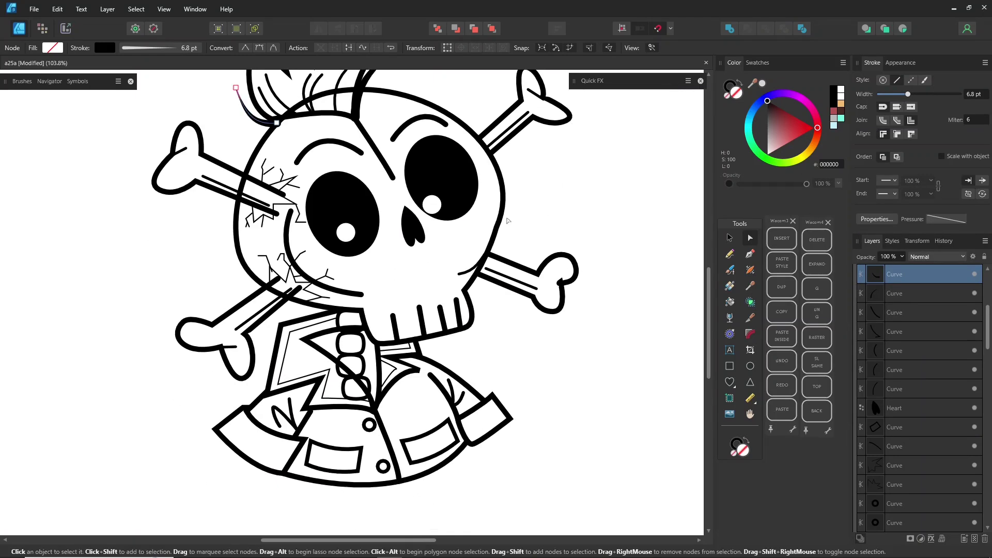
- Apply the saved thin-middle pressure profile to the skull outline and set its stroke width to 8.5 pt
{"action": "left_click", "coordinate": [492, 248]}
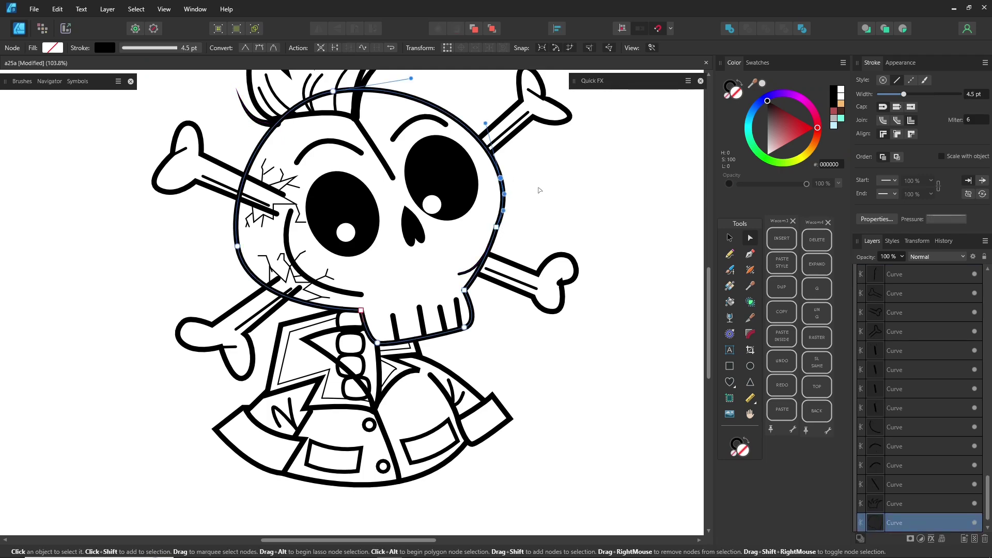
{"action": "left_click", "coordinate": [955, 221]}
{"action": "left_click", "coordinate": [871, 324]}
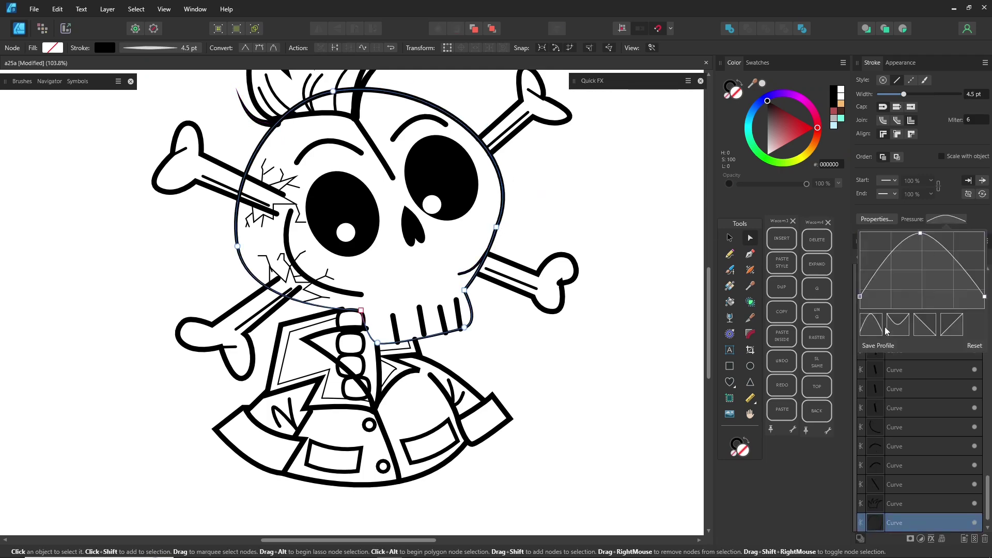
{"action": "left_click", "coordinate": [898, 324]}
{"action": "left_click_drag", "start_coordinate": [904, 94], "coordinate": [911, 95]}
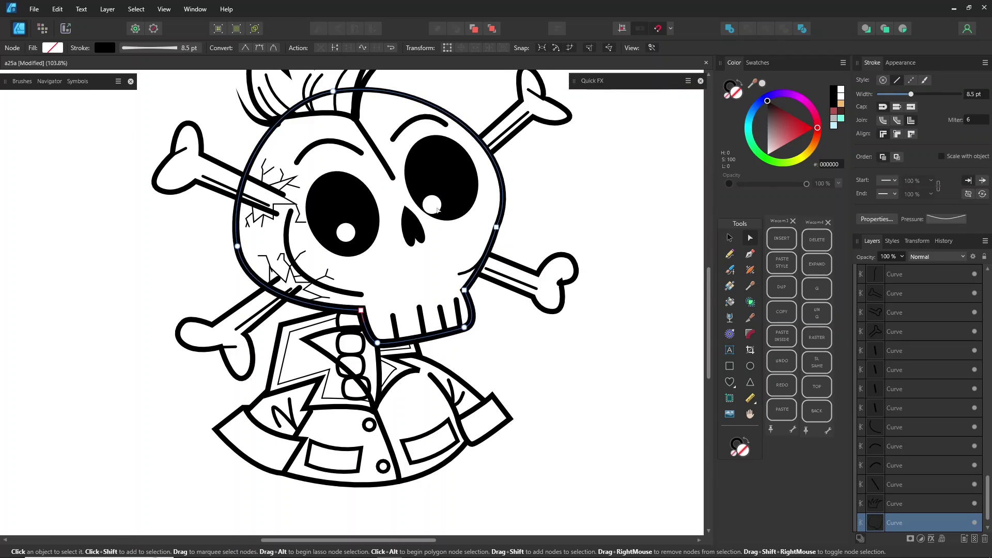
- Apply the thick-middle pressure profile to the upper-left bone and raise the profile's ends
{"action": "left_click", "coordinate": [199, 186]}
{"action": "left_click", "coordinate": [946, 219]}
{"action": "left_click", "coordinate": [898, 326]}
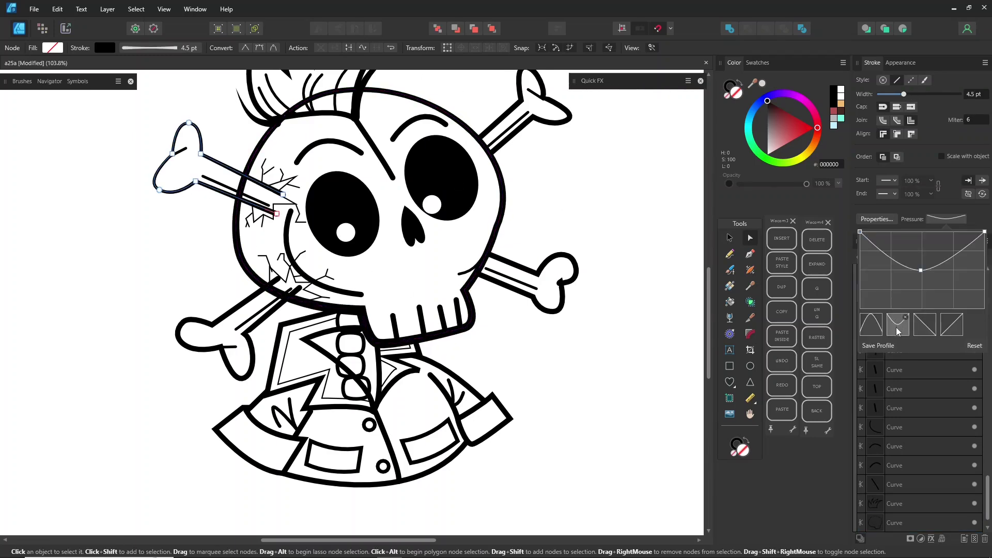
{"action": "left_click", "coordinate": [879, 329]}
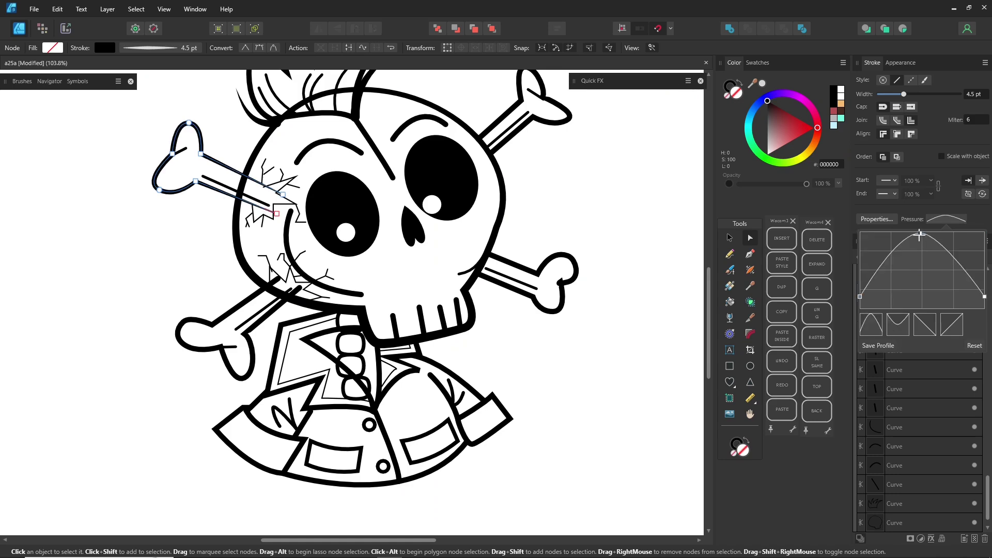
{"action": "mouse_move", "coordinate": [920, 235]}
{"action": "left_mouse_down"}
{"action": "mouse_move", "coordinate": [920, 253]}
{"action": "mouse_move", "coordinate": [922, 225]}
{"action": "left_mouse_up"}
{"action": "left_click_drag", "start_coordinate": [983, 297], "coordinate": [984, 274]}
- Apply the thick-middle pressure profile with raised ends to the lower-left bone and save the curve as a new profile
{"action": "left_click", "coordinate": [263, 319]}
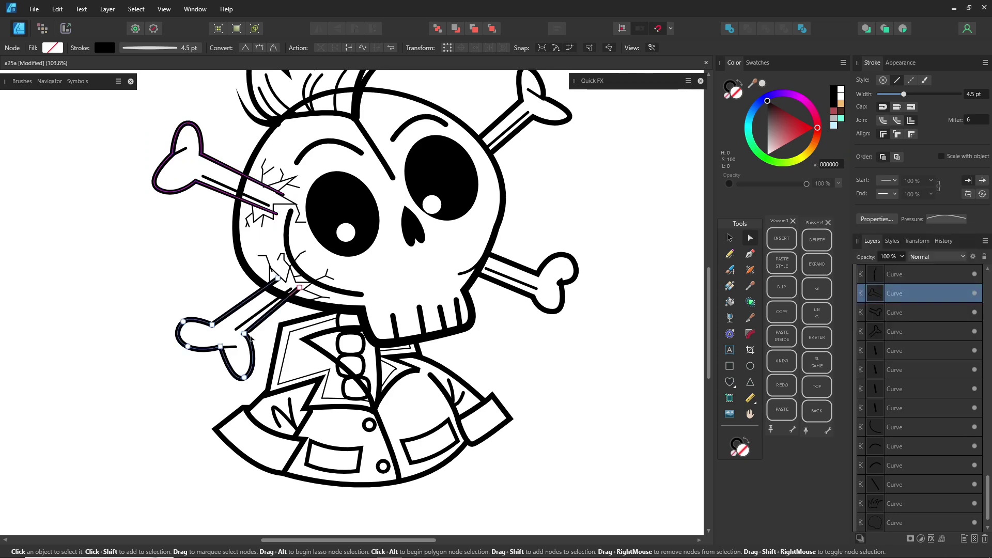
{"action": "left_click", "coordinate": [950, 220]}
{"action": "left_click", "coordinate": [899, 329]}
{"action": "left_click", "coordinate": [872, 325]}
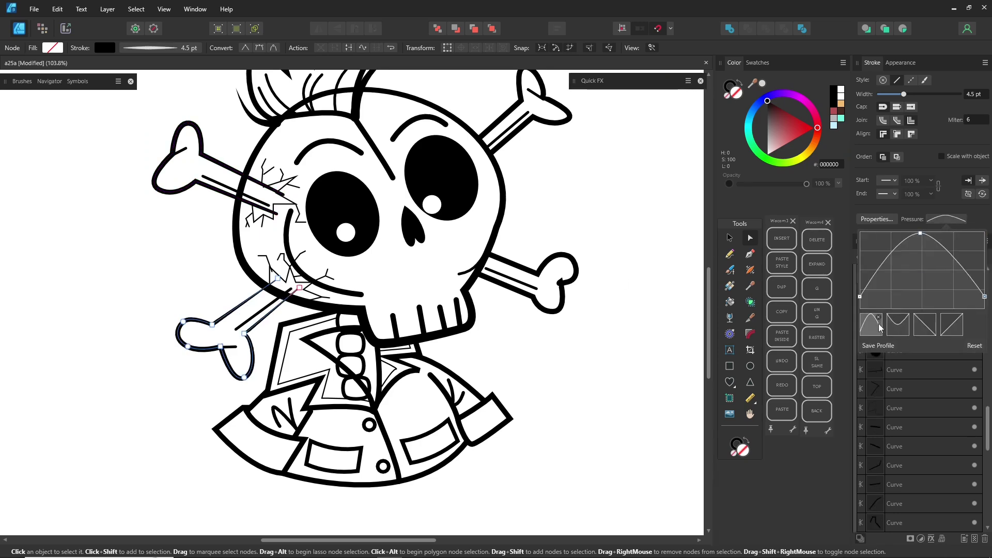
{"action": "left_click_drag", "start_coordinate": [984, 296], "coordinate": [984, 273]}
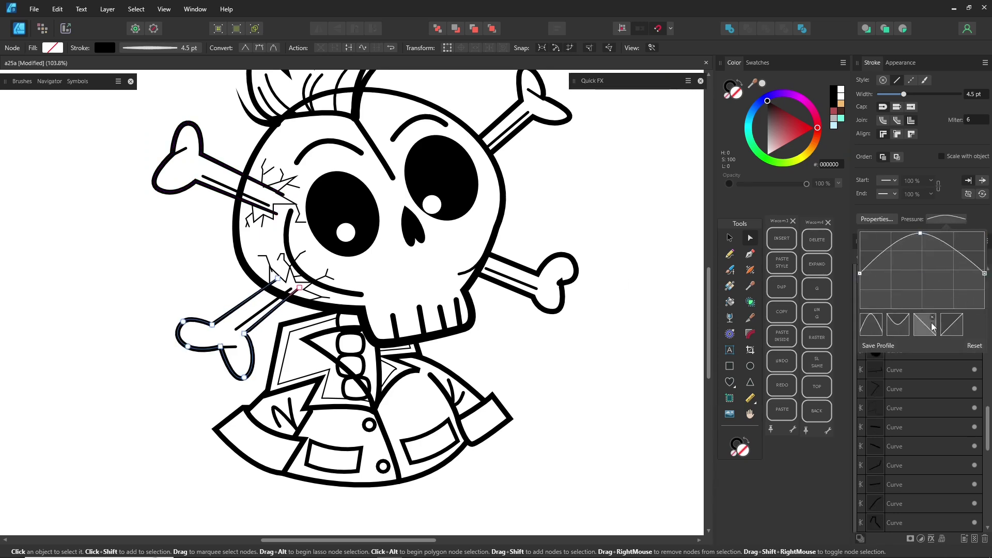
{"action": "left_click", "coordinate": [879, 347]}
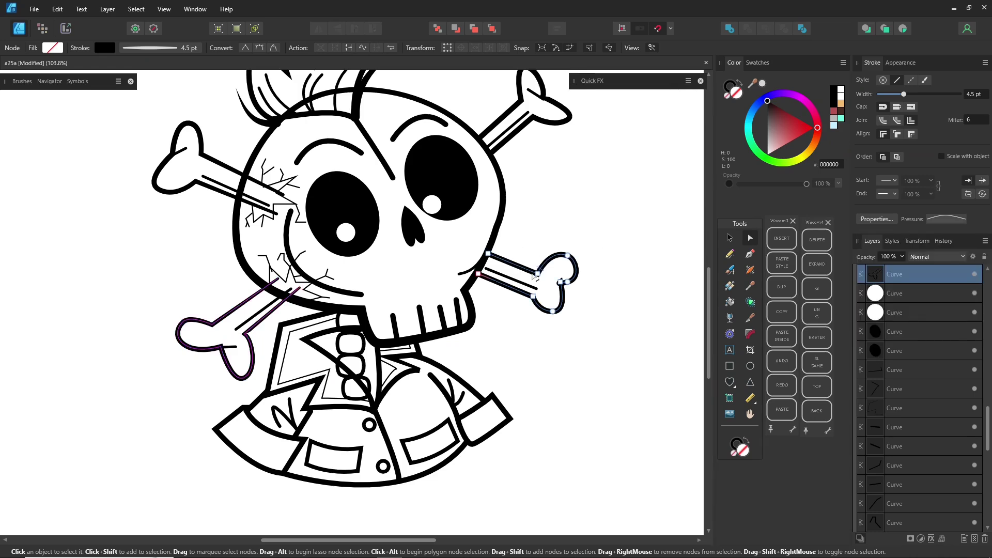
- Apply the thin-middle pressure profile to both bones on the skull's right side
{"action": "left_click", "coordinate": [537, 274]}
{"action": "left_click", "coordinate": [946, 218]}
{"action": "left_click", "coordinate": [892, 334]}
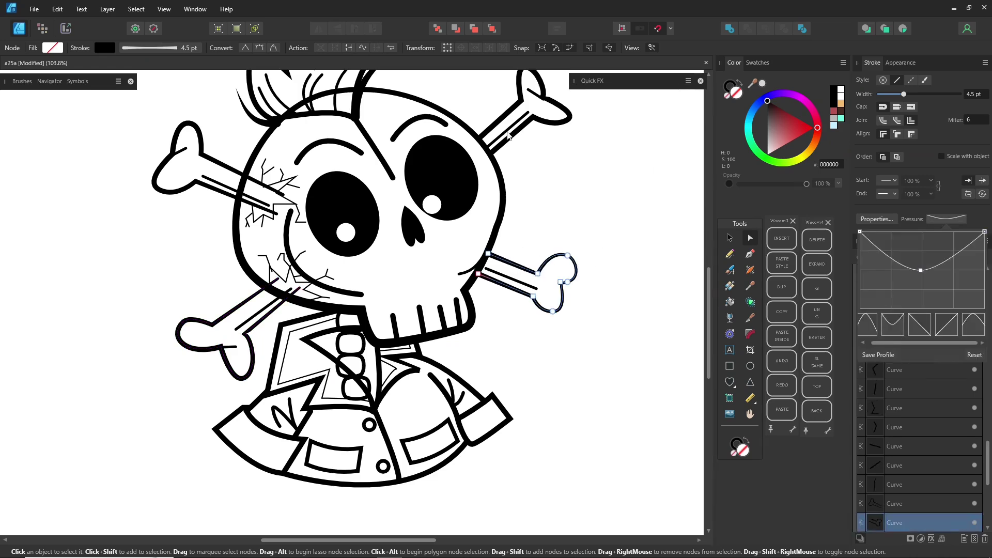
{"action": "left_click", "coordinate": [510, 136]}
{"action": "left_click", "coordinate": [945, 218]}
{"action": "left_click", "coordinate": [893, 326]}
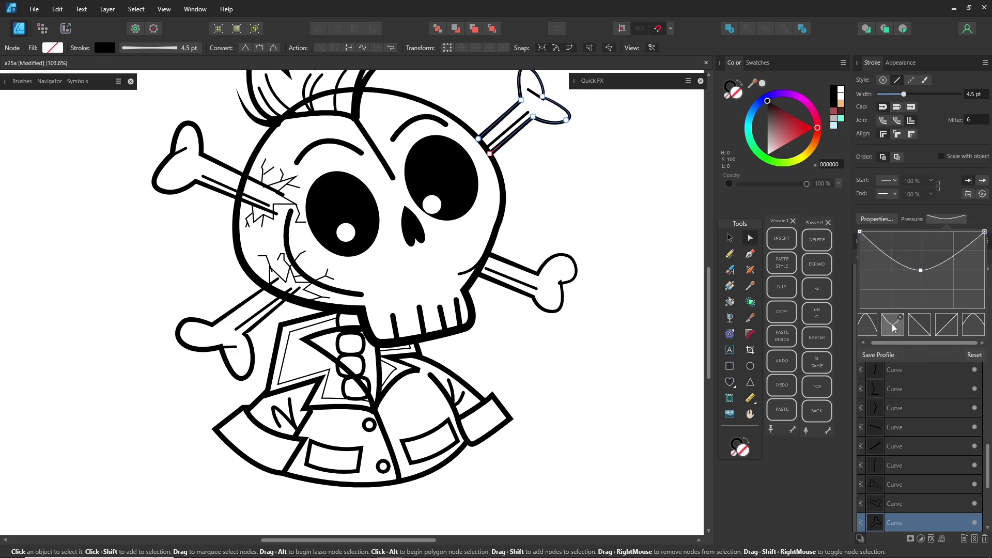
- Apply the thick-middle pressure profile to both brow lines and the cheek curve, and set their width to 3.1 pt
{"action": "left_click", "coordinate": [363, 154]}
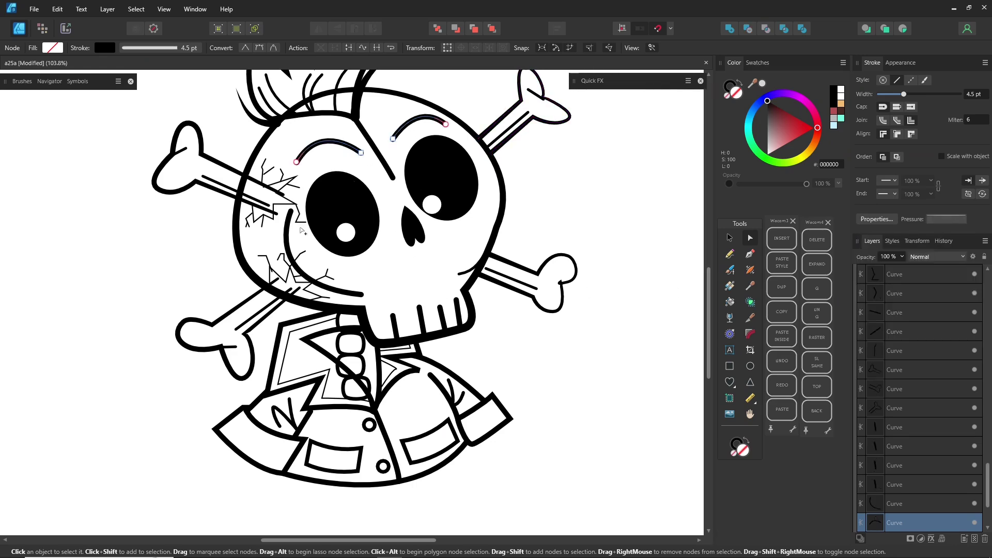
{"action": "left_click", "coordinate": [294, 235], "text": "shift"}
{"action": "left_click", "coordinate": [945, 219]}
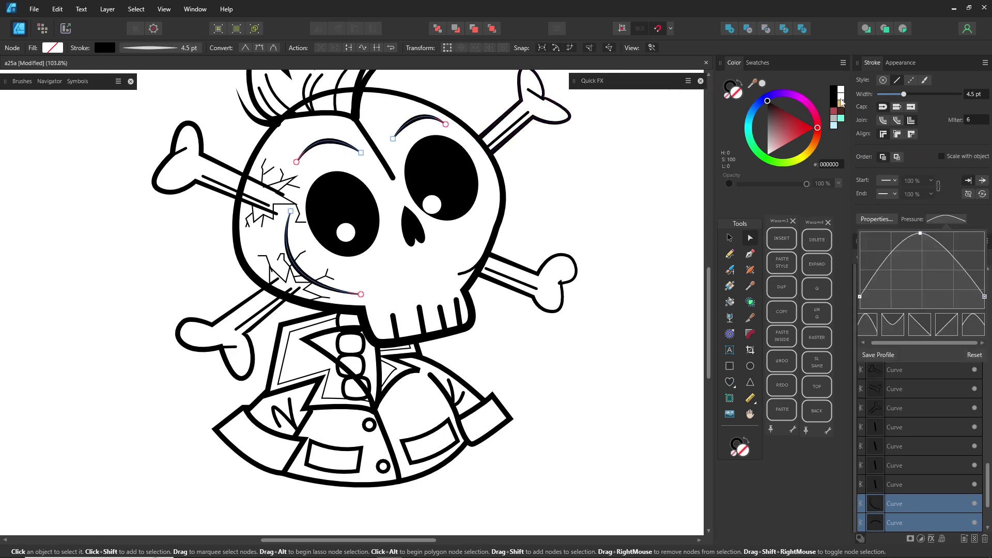
{"action": "left_click_drag", "start_coordinate": [904, 94], "coordinate": [901, 97]}
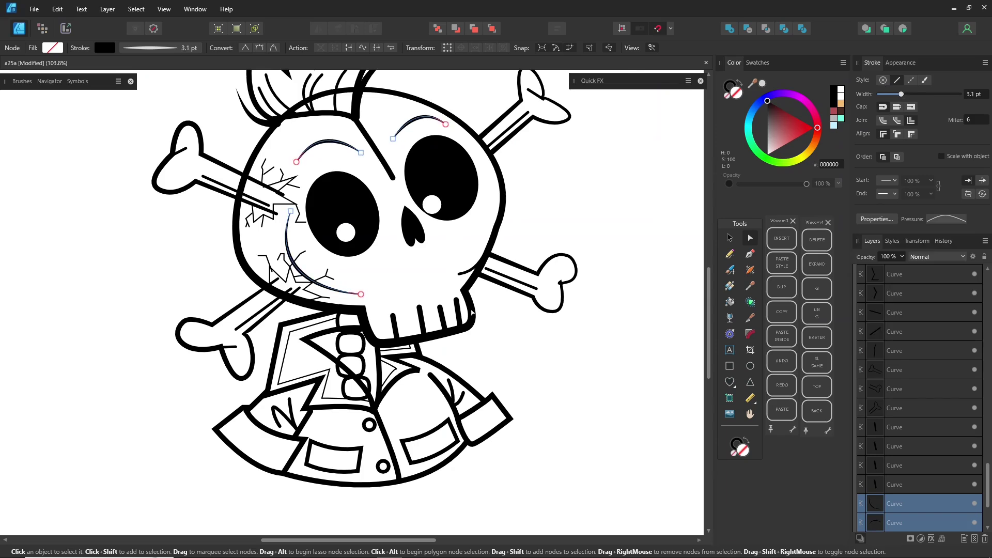
- Apply the start-taper pressure profile to the four tooth lines and reduce their stroke width slightly
{"action": "left_click", "coordinate": [395, 328]}
{"action": "left_click", "coordinate": [422, 320], "text": "shift"}
{"action": "left_click", "coordinate": [443, 320], "text": "shift"}
{"action": "left_click", "coordinate": [459, 314], "text": "shift"}
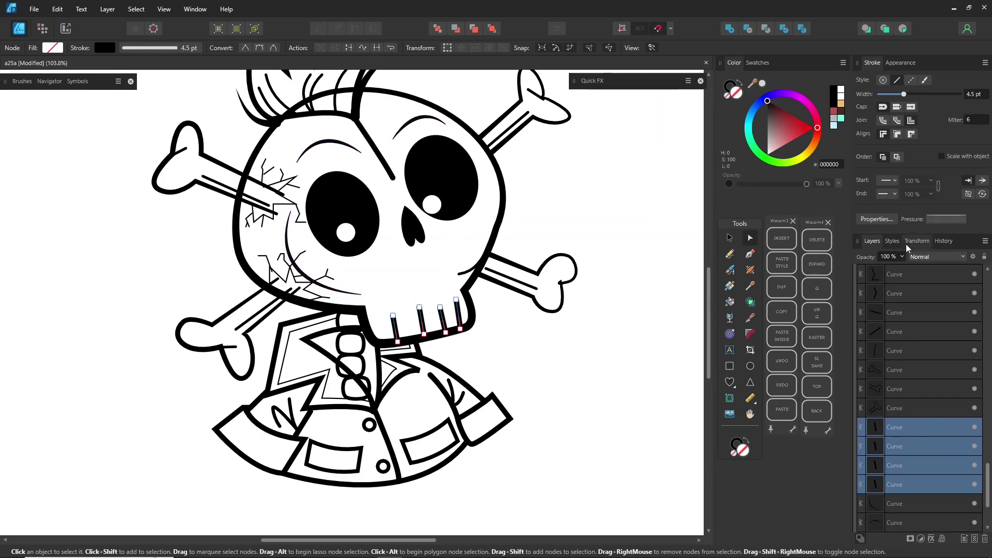
{"action": "left_click", "coordinate": [934, 221]}
{"action": "left_click", "coordinate": [920, 325]}
{"action": "left_click", "coordinate": [935, 330]}
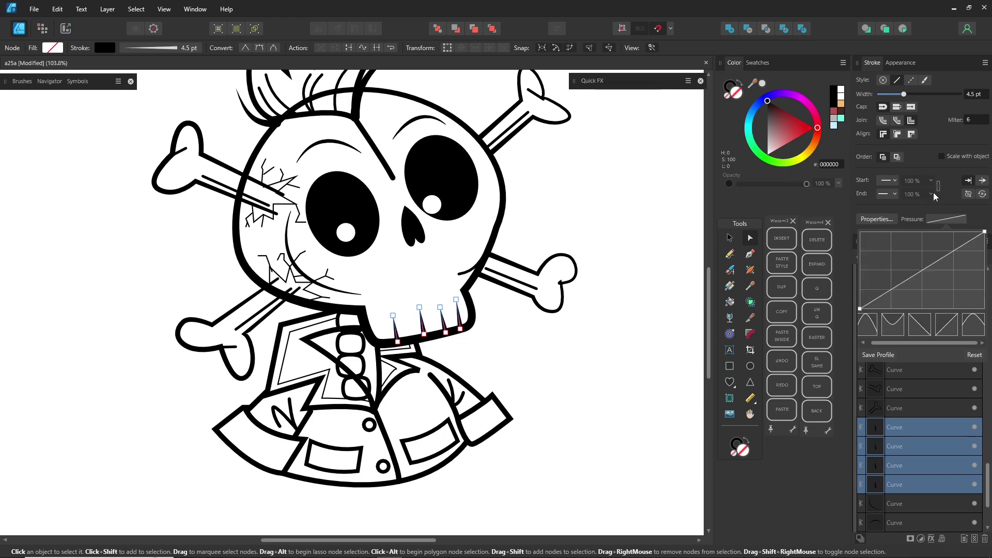
{"action": "left_click_drag", "start_coordinate": [903, 94], "coordinate": [901, 95]}
- Apply the end-taper pressure profile to the line running down the middle of the forehead
{"action": "left_click", "coordinate": [375, 151]}
{"action": "left_click", "coordinate": [941, 220]}
{"action": "left_click", "coordinate": [920, 326]}
- Set both jacket pocket outlines to 3.4 pt and apply the start-taper pressure profile to the jacket's left side edge
{"action": "left_click", "coordinate": [314, 345]}
{"action": "left_click", "coordinate": [408, 331], "text": "shift"}
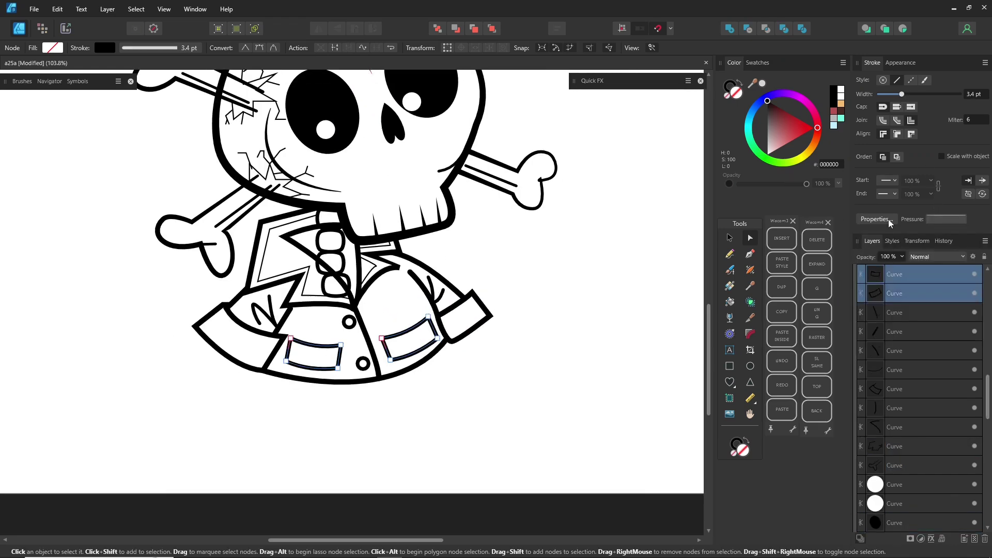
{"action": "left_click", "coordinate": [941, 221]}
{"action": "left_click", "coordinate": [273, 354]}
{"action": "left_click", "coordinate": [942, 220]}
{"action": "left_click", "coordinate": [944, 326]}
- Apply the thin-middle pressure profile to the left sleeve cuff and set its stroke width to 7.6 pt
{"action": "left_click_drag", "start_coordinate": [226, 309], "coordinate": [224, 306]}
{"action": "left_click", "coordinate": [943, 220]}
{"action": "left_click", "coordinate": [891, 326]}
{"action": "left_click_drag", "start_coordinate": [904, 94], "coordinate": [909, 95]}
- Adjust the pressure profiles of the right sleeve cuff and the right sleeve's outer edge
{"action": "key", "text": "v"}
{"action": "left_click", "coordinate": [481, 304]}
{"action": "left_click", "coordinate": [942, 220]}
{"action": "left_click", "coordinate": [437, 273]}
{"action": "left_click", "coordinate": [942, 220]}
{"action": "left_click", "coordinate": [942, 220]}
- Apply the end-taper pressure profile to the crease lines on both sleeves, using 2.8 pt for the left creases
{"action": "left_click", "coordinate": [266, 312]}
{"action": "left_click", "coordinate": [269, 300], "text": "shift"}
{"action": "left_click", "coordinate": [942, 220]}
{"action": "left_click", "coordinate": [920, 326]}
{"action": "left_click", "coordinate": [432, 287]}
{"action": "left_click", "coordinate": [441, 294], "text": "shift"}
{"action": "left_click", "coordinate": [943, 220]}
{"action": "left_click", "coordinate": [270, 305]}
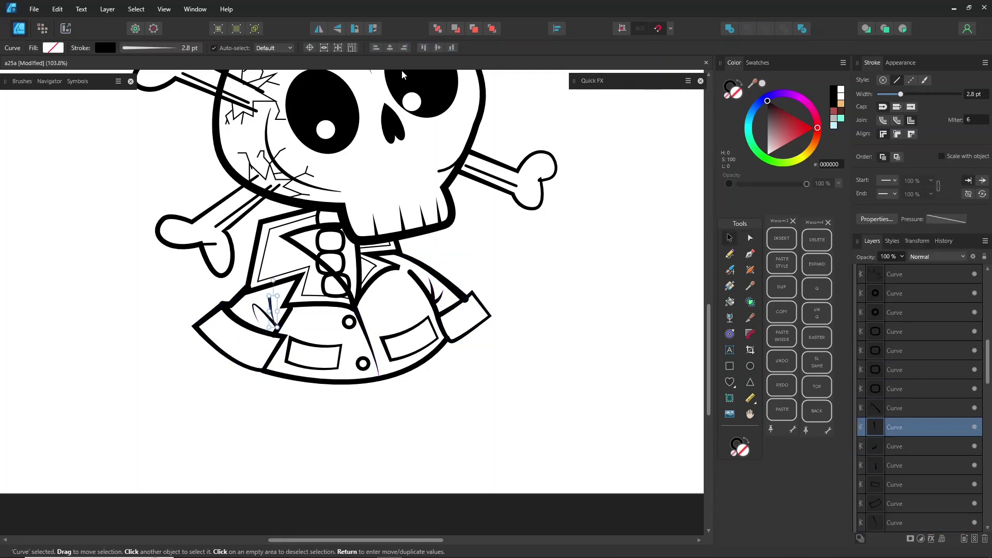
{"action": "key", "text": "a"}
{"action": "left_click", "coordinate": [262, 311], "text": "shift"}
- Adjust the stroke width of the jacket's inner left lapel line and carry its style over to the right collar lines
{"action": "left_click", "coordinate": [264, 253]}
{"action": "left_click_drag", "start_coordinate": [901, 94], "coordinate": [902, 94]}
{"action": "left_click", "coordinate": [57, 9]}
{"action": "left_click", "coordinate": [67, 58]}
{"action": "left_click", "coordinate": [375, 266]}
{"action": "left_click", "coordinate": [377, 246], "text": "shift"}
{"action": "left_click", "coordinate": [369, 274]}
{"action": "left_click", "coordinate": [57, 9]}
{"action": "left_click", "coordinate": [376, 247]}
{"action": "left_click", "coordinate": [504, 279]}
- Apply the end-taper profile with a raised end to the jacket hem at 7.4 pt and move the hem's left node up
{"action": "scroll", "coordinate": [503, 279], "scroll_direction": "down", "scroll_amount": 4}
{"action": "left_click", "coordinate": [357, 319]}
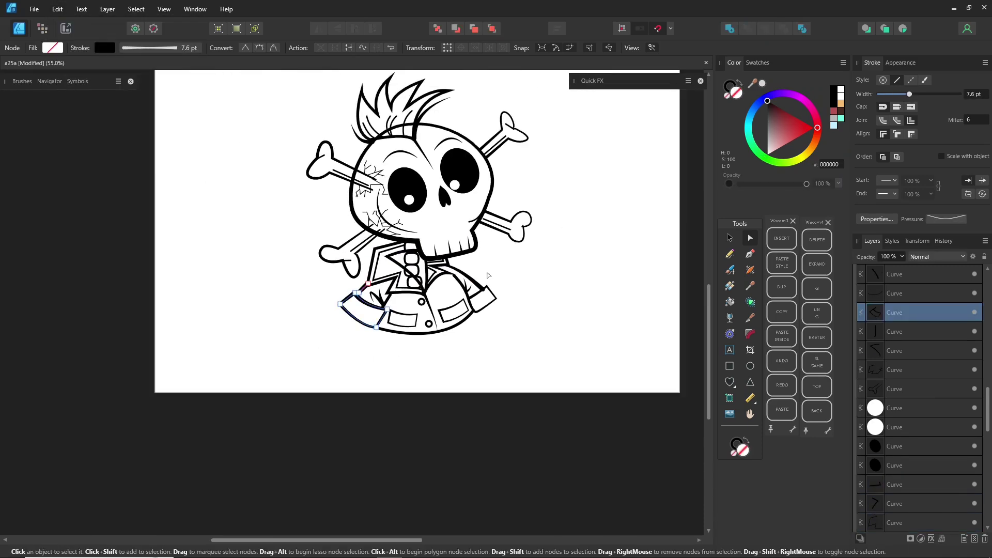
{"action": "left_click", "coordinate": [488, 305]}
{"action": "left_click", "coordinate": [427, 334]}
{"action": "left_click_drag", "start_coordinate": [904, 94], "coordinate": [906, 95]}
{"action": "left_click", "coordinate": [944, 220]}
{"action": "left_click", "coordinate": [921, 323]}
{"action": "left_click_drag", "start_coordinate": [983, 306], "coordinate": [983, 270]}
{"action": "left_click_drag", "start_coordinate": [906, 94], "coordinate": [909, 94]}
{"action": "left_click_drag", "start_coordinate": [376, 328], "coordinate": [373, 321]}
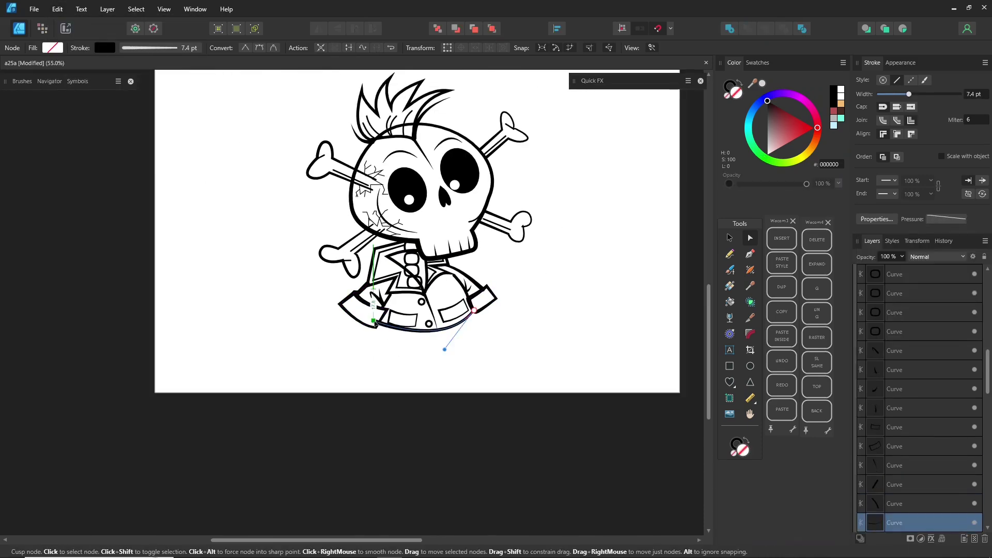
- Lower the middle of the mohawk outline's pressure curve so the stroke thins at its centre
{"action": "left_click", "coordinate": [389, 97]}
{"action": "left_click", "coordinate": [945, 220]}
{"action": "left_click_drag", "start_coordinate": [921, 231], "coordinate": [921, 270]}
{"action": "left_click", "coordinate": [666, 155]}
- Refine the pressure curves of the remaining detail strokes, tapering the start of one stroke to zero
{"action": "scroll", "coordinate": [487, 113], "scroll_direction": "up", "scroll_amount": 4}
{"action": "left_click", "coordinate": [245, 142], "text": "shift"}
{"action": "left_click", "coordinate": [945, 220]}
{"action": "left_click", "coordinate": [187, 156]}
{"action": "left_click", "coordinate": [390, 47]}
{"action": "left_click", "coordinate": [250, 137], "text": "shift"}
{"action": "left_click", "coordinate": [544, 145]}
{"action": "left_click", "coordinate": [944, 219]}
{"action": "left_click_drag", "start_coordinate": [859, 231], "coordinate": [860, 306]}
- Taper the end of a remaining detail stroke to zero and set its width to 4.5 pt
{"action": "left_click", "coordinate": [72, 221]}
{"action": "left_click", "coordinate": [945, 219]}
{"action": "left_click", "coordinate": [136, 481]}
{"action": "left_click", "coordinate": [945, 219]}
{"action": "left_click_drag", "start_coordinate": [983, 232], "coordinate": [984, 305]}
{"action": "left_click_drag", "start_coordinate": [900, 94], "coordinate": [904, 94]}
{"action": "left_click", "coordinate": [577, 396]}
{"action": "left_click", "coordinate": [633, 331]}
{"action": "key", "text": "ctrl+0"}
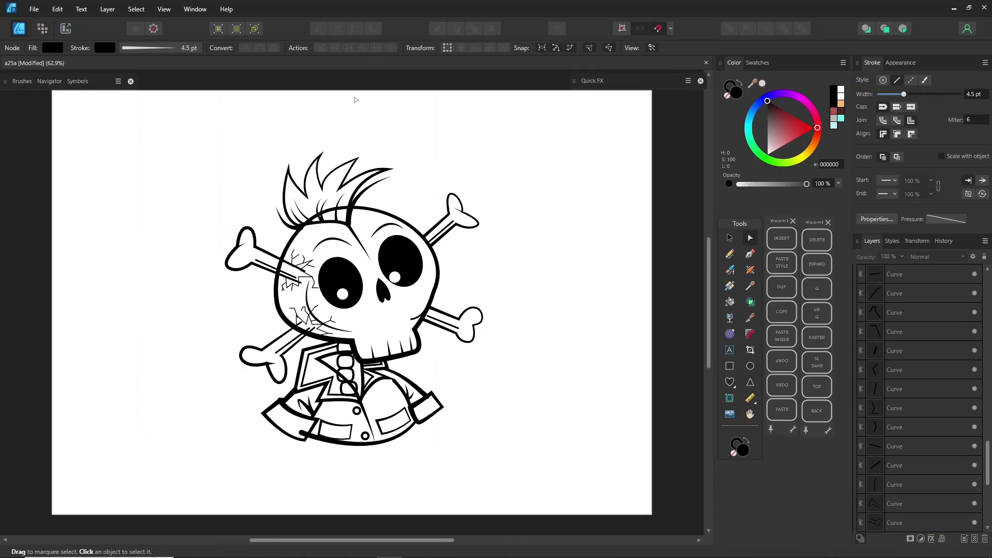
- Draw a short freehand pencil stroke on the knob of the upper-left bone
{"action": "left_click", "coordinate": [729, 254]}
{"action": "left_click_drag", "start_coordinate": [232, 262], "coordinate": [249, 258]}
{"action": "left_click", "coordinate": [555, 260], "text": "ctrl"}
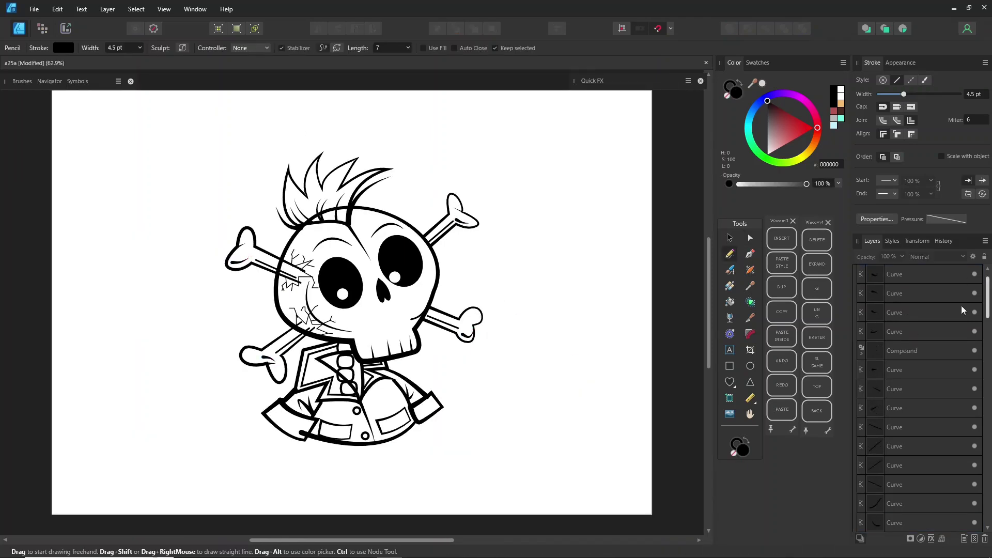
- Find the stray compound object among the line-art curves and delete it
{"action": "left_click_drag", "start_coordinate": [987, 295], "coordinate": [988, 286]}
{"action": "left_click", "coordinate": [902, 370]}
{"action": "left_click", "coordinate": [861, 372]}
{"action": "left_click", "coordinate": [911, 394]}
{"action": "left_click", "coordinate": [946, 372]}
{"action": "key", "text": "Delete"}
- Collapse the line-art layer and save the document
{"action": "left_click", "coordinate": [857, 278]}
{"action": "key", "text": "ctrl+s"}
{"action": "left_click", "coordinate": [730, 237]}
{"action": "left_click", "coordinate": [857, 277]}
{"action": "left_click", "coordinate": [857, 279]}
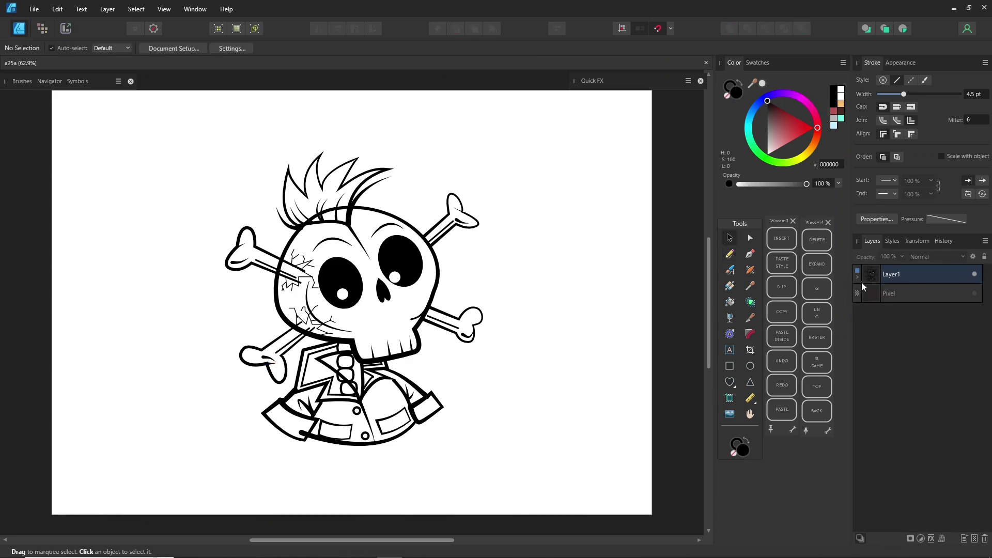
- Add a new layer and draw two crossing straight Pen lines in the empty area beside the mohawk
{"action": "left_click", "coordinate": [965, 539]}
{"action": "left_click", "coordinate": [749, 254]}
{"action": "left_click", "coordinate": [496, 138]}
{"action": "left_click", "coordinate": [590, 213]}
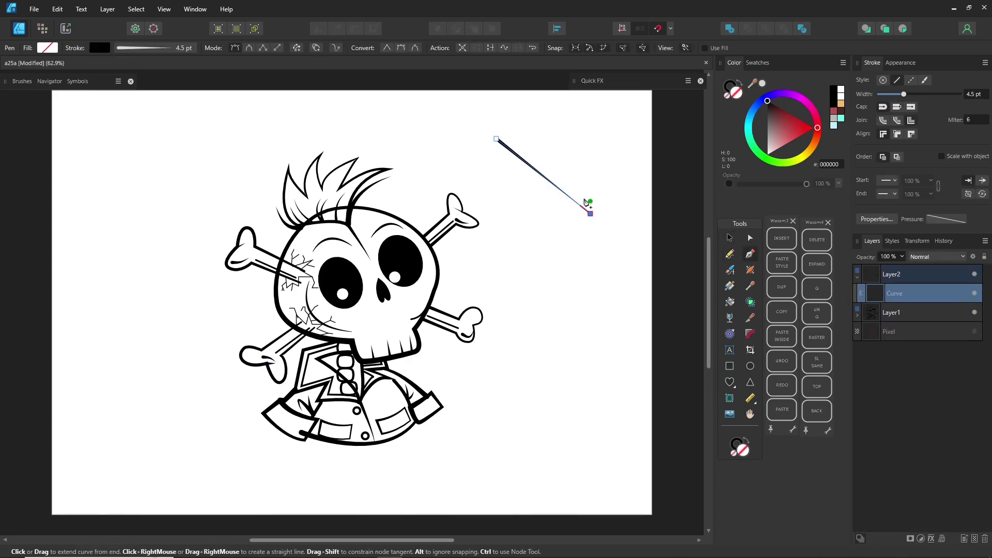
{"action": "key", "text": "Escape"}
{"action": "left_click", "coordinate": [578, 139]}
{"action": "left_click", "coordinate": [513, 218]}
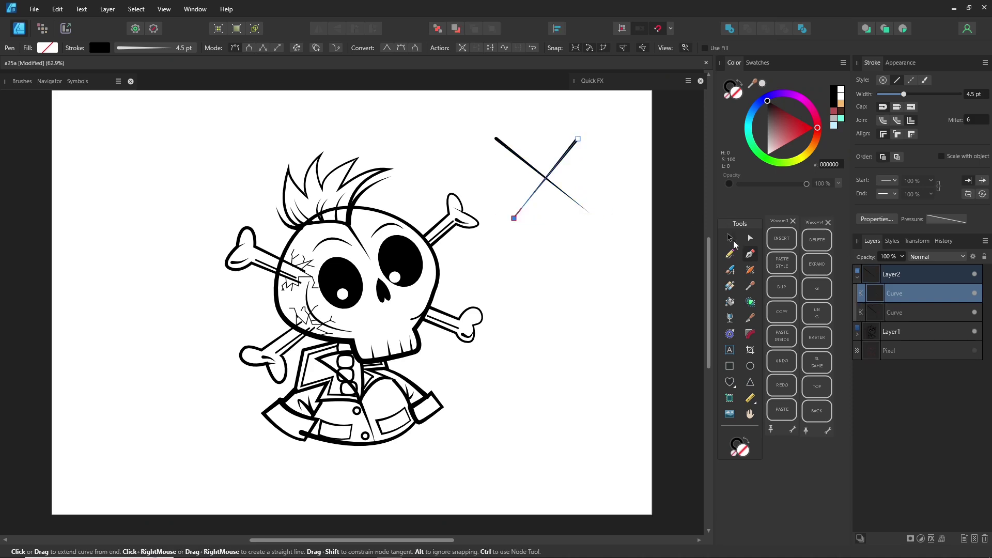
- Select both crossing lines and set their stroke width to 22.2 pt
{"action": "key", "text": "v"}
{"action": "left_click_drag", "start_coordinate": [483, 273], "coordinate": [671, 76]}
{"action": "left_click_drag", "start_coordinate": [903, 94], "coordinate": [925, 94]}
- Try to remove individual arms of the unexpanded crossing strokes with the Shape Builder in subtract mode
{"action": "left_click", "coordinate": [750, 302]}
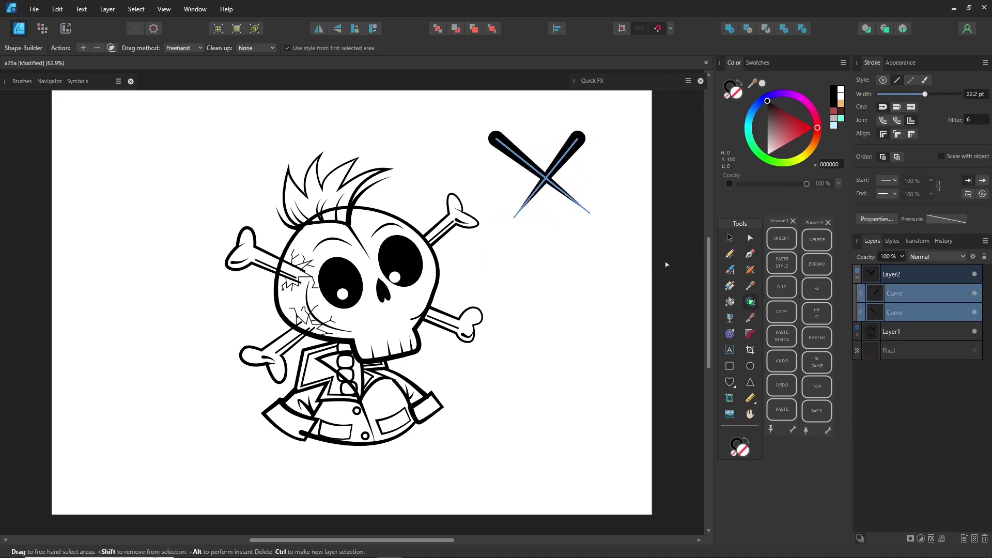
{"action": "left_click", "coordinate": [97, 48]}
{"action": "left_click", "coordinate": [562, 158]}
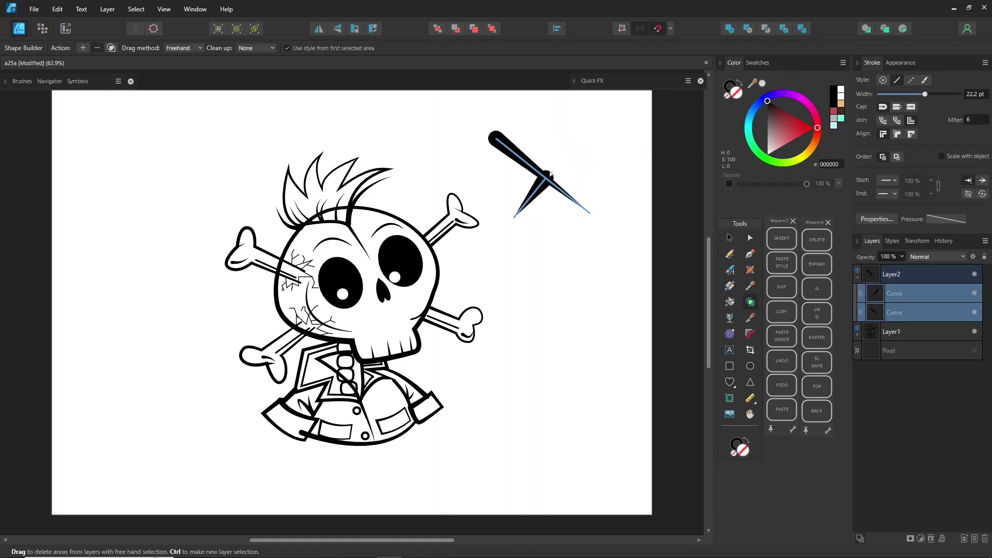
{"action": "key", "text": "ctrl+z"}
{"action": "left_click", "coordinate": [532, 195]}
{"action": "key", "text": "ctrl+z"}
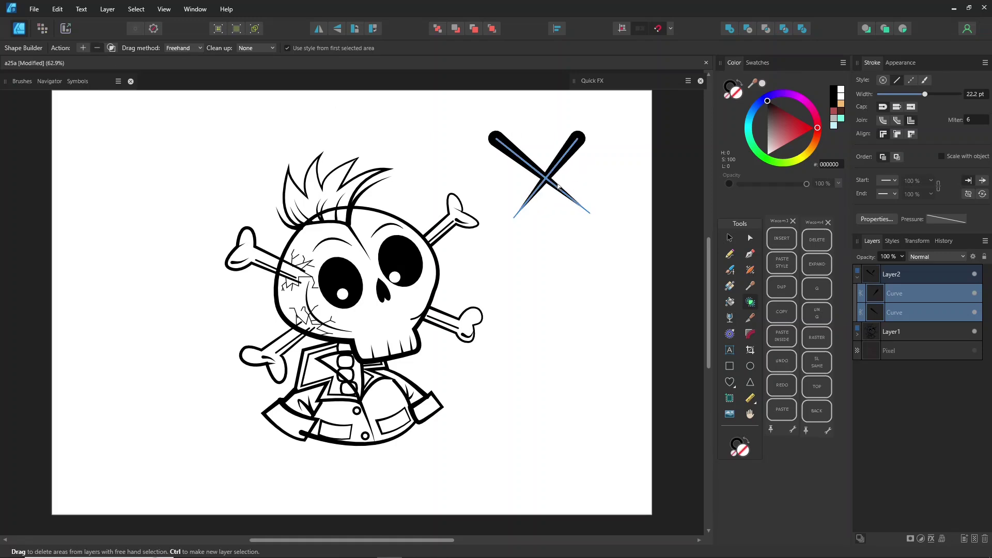
- Expand the strokes of both crossing lines and try cutting off the upper-right arm with the Shape Builder
{"action": "left_click", "coordinate": [107, 9]}
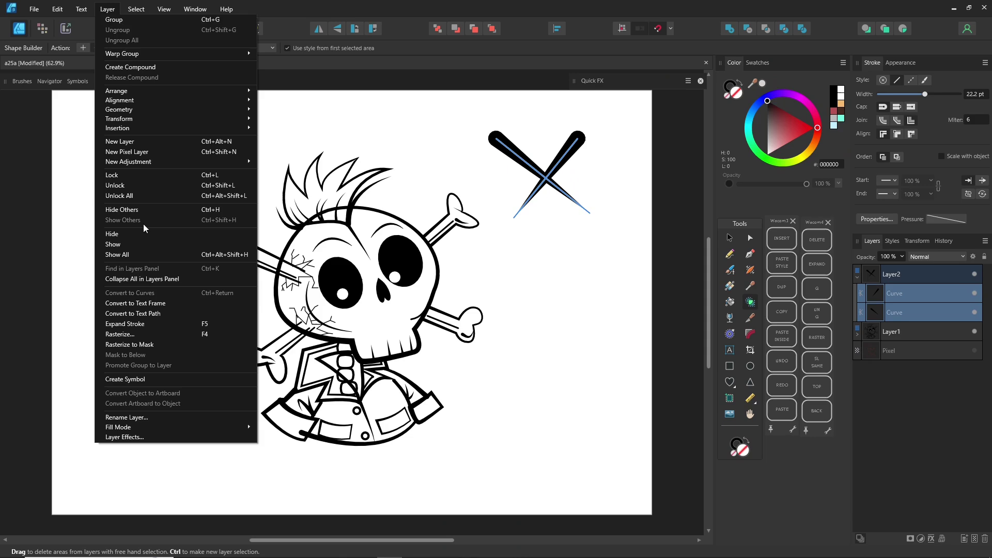
{"action": "left_click", "coordinate": [142, 327]}
{"action": "left_click_drag", "start_coordinate": [555, 163], "coordinate": [585, 172]}
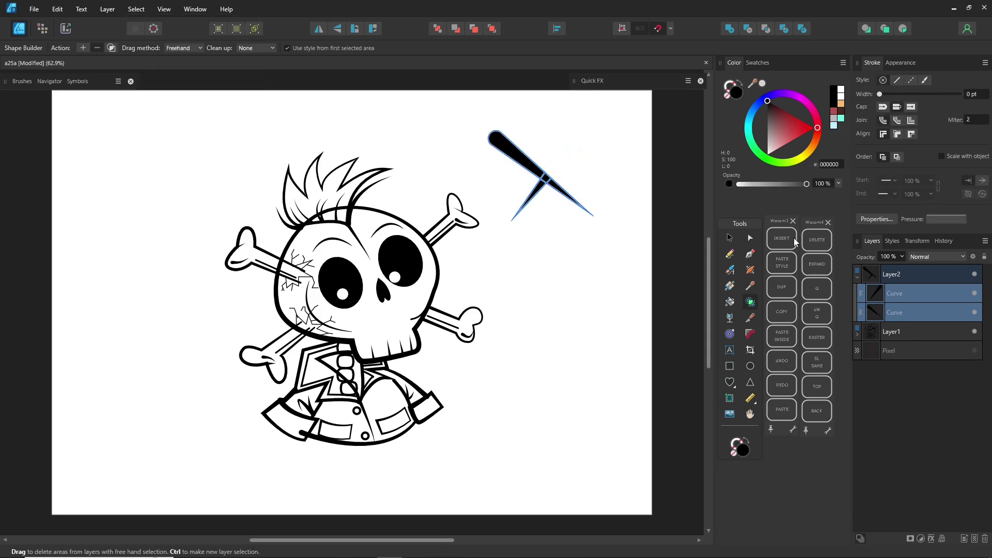
{"action": "key", "text": "ctrl+z"}
- Delete the two expanded test shapes
{"action": "left_click", "coordinate": [730, 238]}
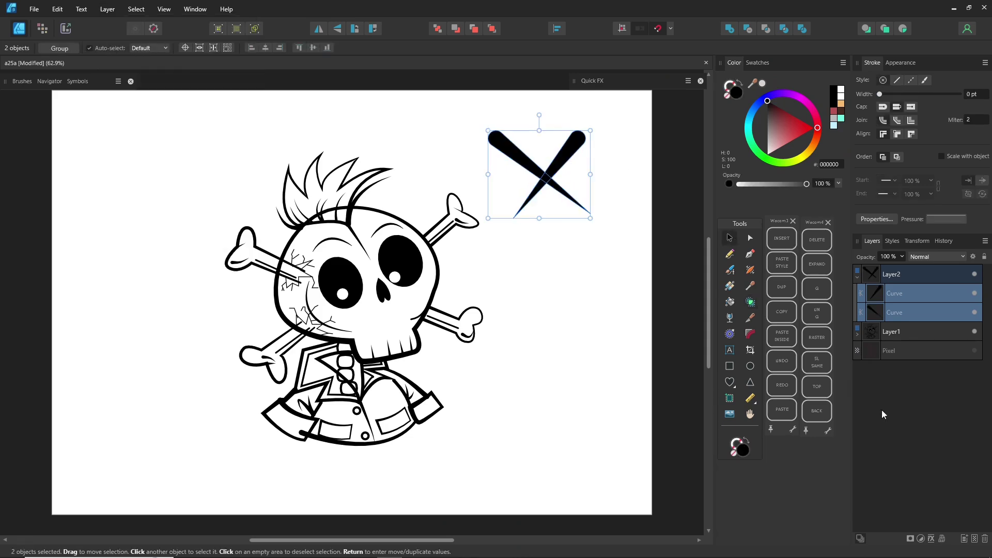
{"action": "left_click", "coordinate": [985, 540]}
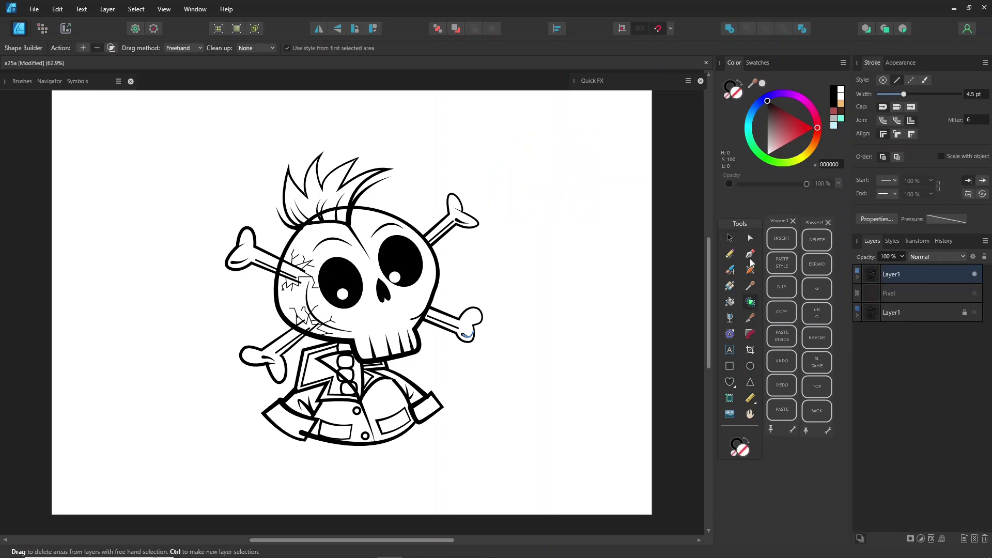
- Select the entire skull artwork and expand all its strokes into filled shapes
{"action": "key", "text": "v"}
{"action": "left_click_drag", "start_coordinate": [183, 473], "coordinate": [549, 135]}
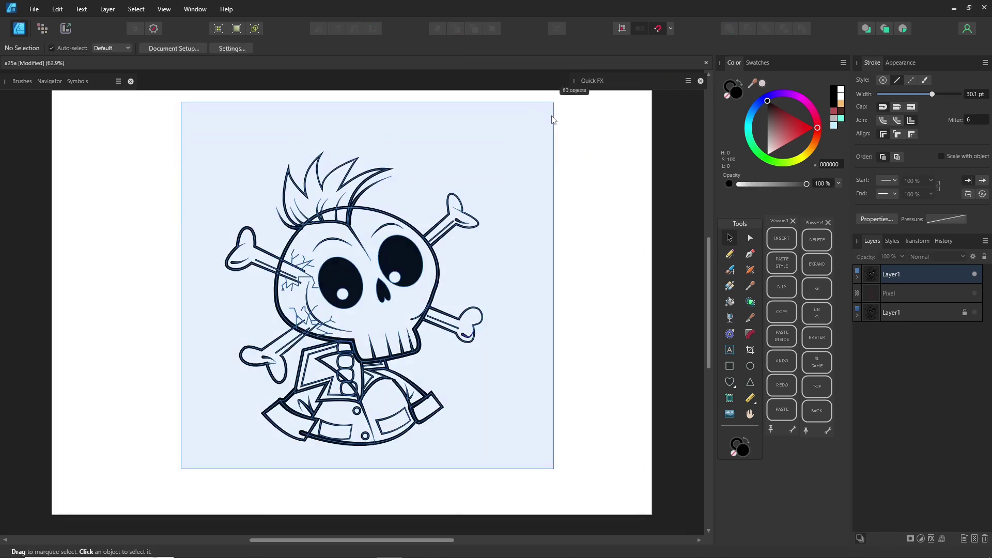
{"action": "left_click", "coordinate": [107, 9]}
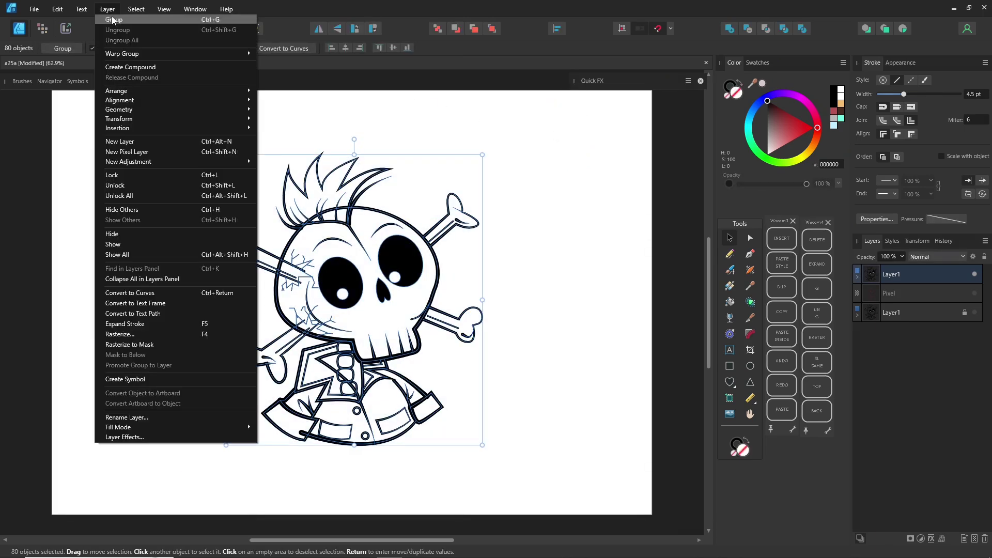
{"action": "left_click", "coordinate": [139, 331]}
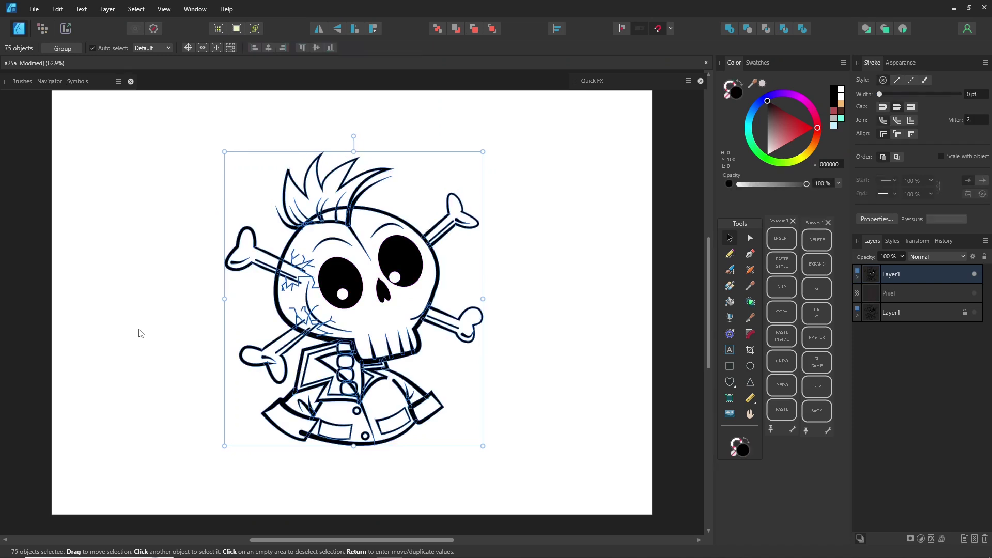
- Group the expanded head and body line art and name the group head&body
{"action": "scroll", "coordinate": [511, 240], "scroll_direction": "up", "scroll_amount": 4}
{"action": "scroll", "coordinate": [508, 266], "scroll_direction": "down", "scroll_amount": 1}
{"action": "left_click_drag", "start_coordinate": [504, 268], "coordinate": [593, 248]}
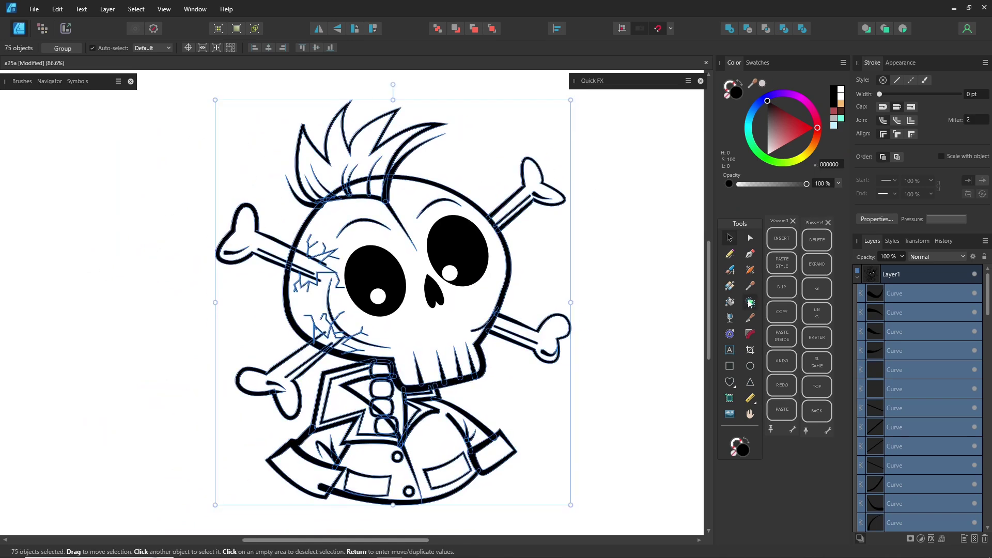
{"action": "left_click", "coordinate": [749, 303]}
{"action": "left_click", "coordinate": [821, 289]}
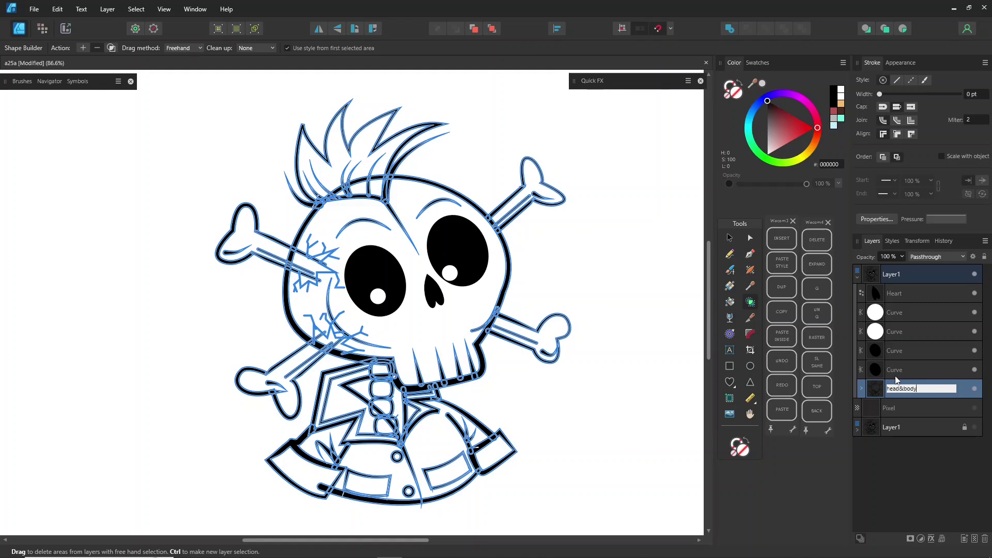
- Group the eye curves and the heart-shaped nose and name the group eye
{"action": "left_click", "coordinate": [906, 294]}
{"action": "left_click", "coordinate": [923, 370], "text": "shift"}
{"action": "left_click", "coordinate": [815, 291]}
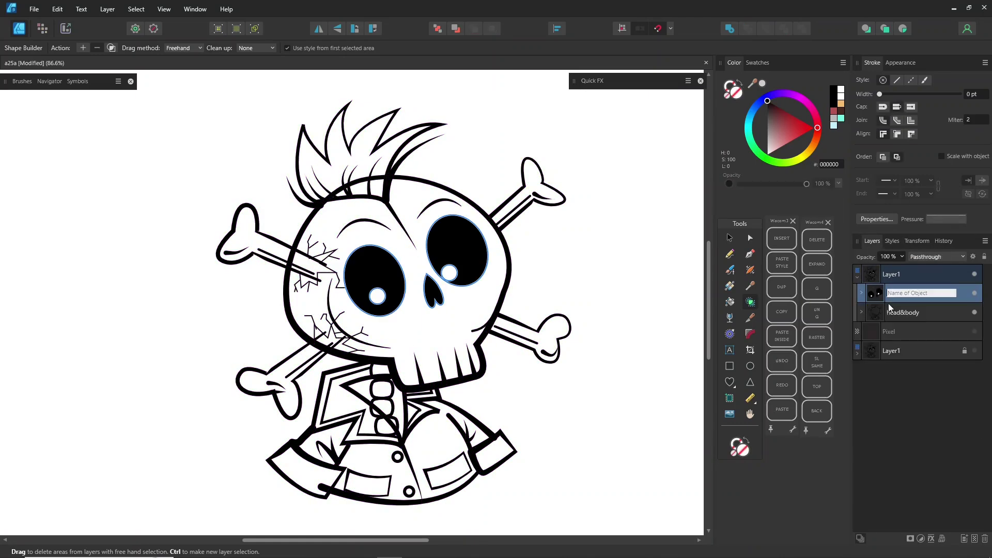
{"action": "type", "text": "eye"}
{"action": "key", "text": "Return"}
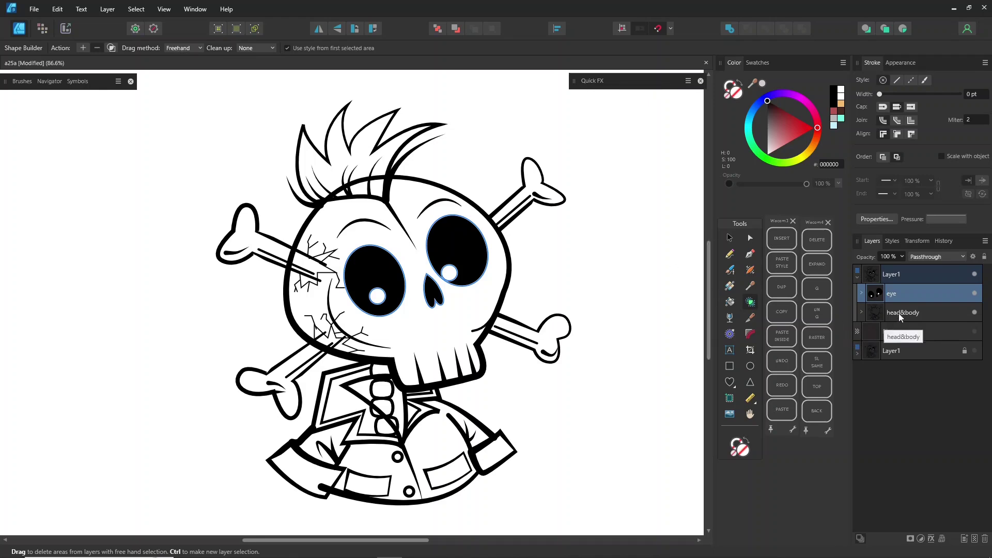
- Delete the overhanging line ends of the head&body line art with the Shape Builder in subtract mode
{"action": "left_click", "coordinate": [901, 312]}
{"action": "key", "text": "v"}
{"action": "key", "text": "ctrl+z"}
{"action": "left_click", "coordinate": [888, 309]}
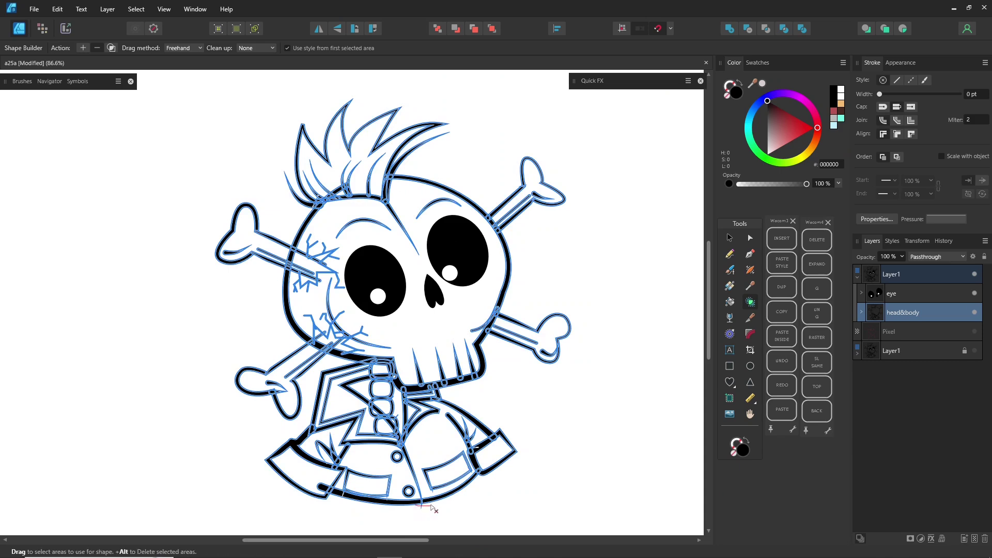
{"action": "scroll", "coordinate": [407, 457], "scroll_direction": "up", "scroll_amount": 10}
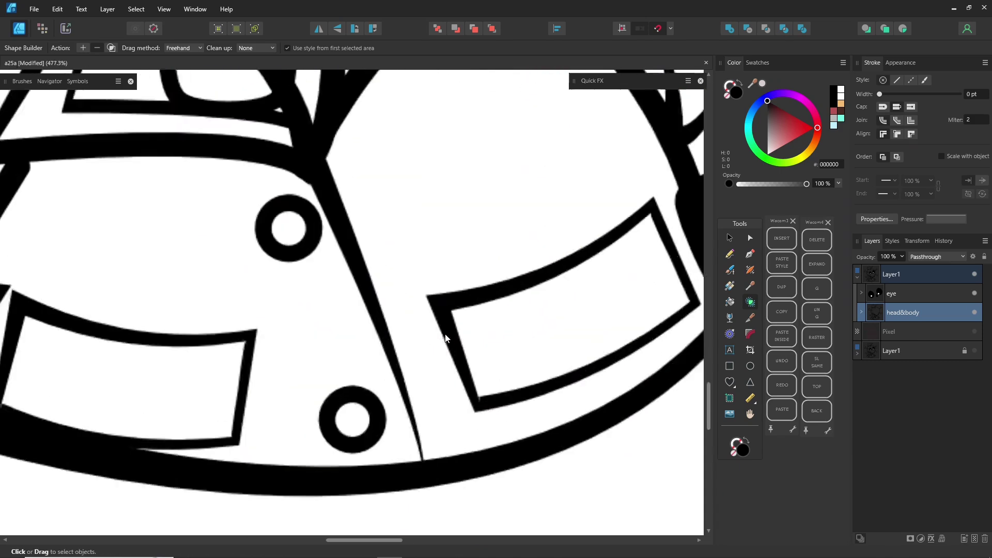
{"action": "scroll", "coordinate": [376, 347], "scroll_direction": "down", "scroll_amount": 8}
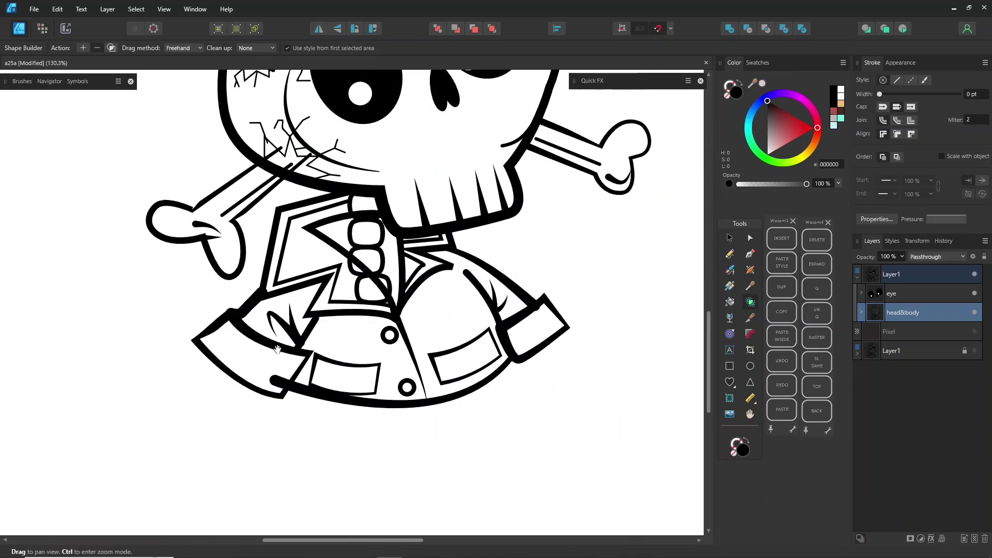
{"action": "left_click_drag", "start_coordinate": [314, 356], "coordinate": [293, 497]}
{"action": "scroll", "coordinate": [276, 282], "scroll_direction": "down", "scroll_amount": 1}
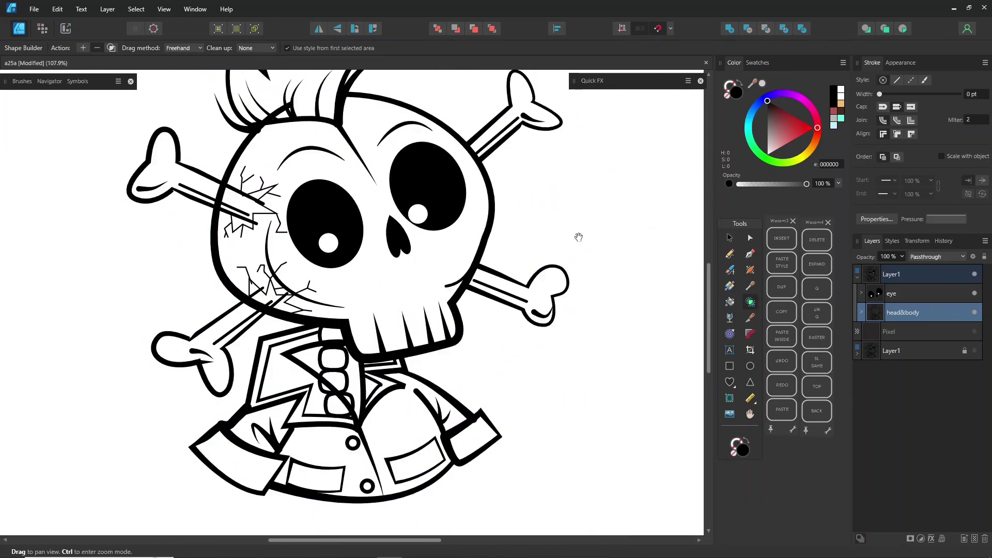
{"action": "left_click_drag", "start_coordinate": [583, 237], "coordinate": [613, 265]}
- Fill the skull's face with light grey DDDDDD using Vector Flood Fill
{"action": "left_click", "coordinate": [730, 305]}
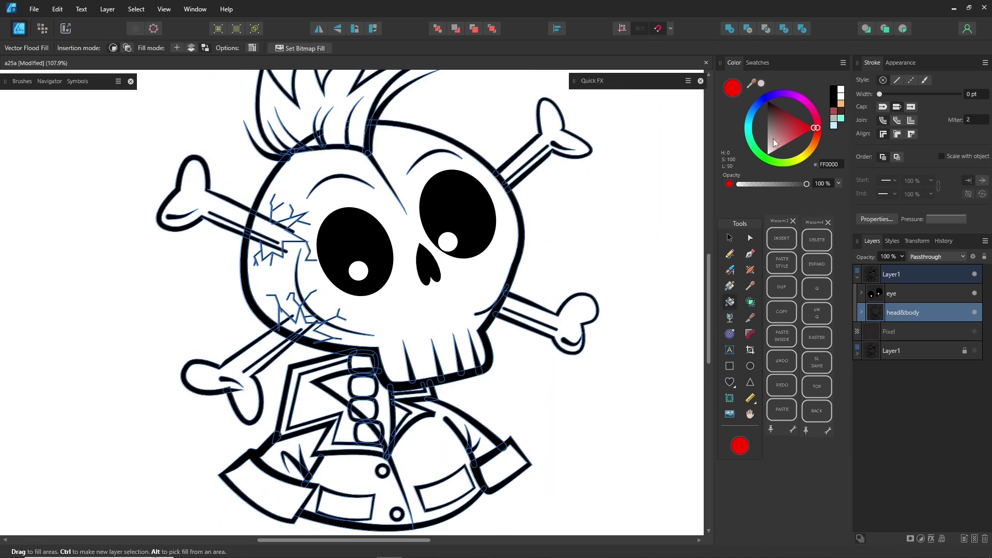
{"action": "left_click", "coordinate": [773, 144]}
{"action": "scroll", "coordinate": [350, 198], "scroll_direction": "up", "scroll_amount": 2}
{"action": "left_click", "coordinate": [351, 201]}
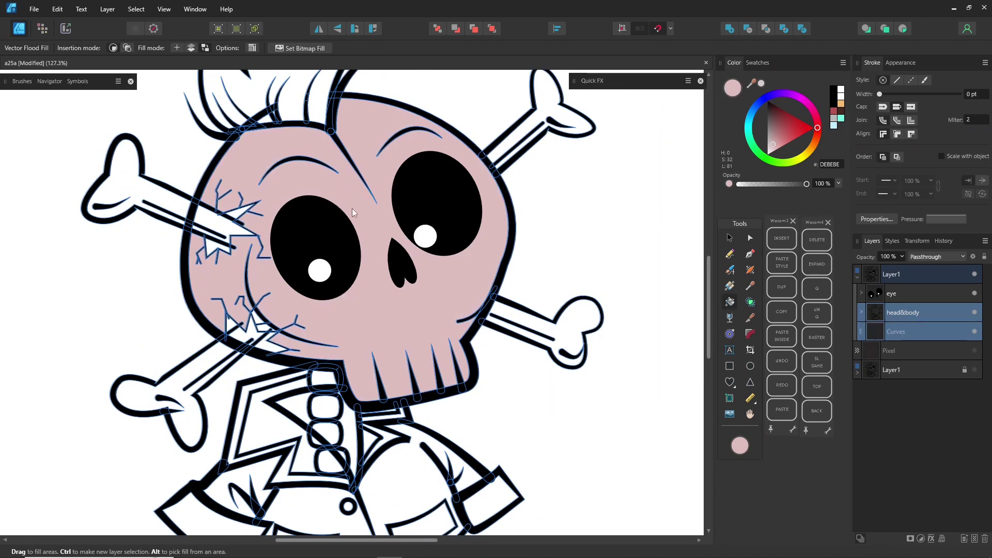
{"action": "left_click", "coordinate": [768, 148]}
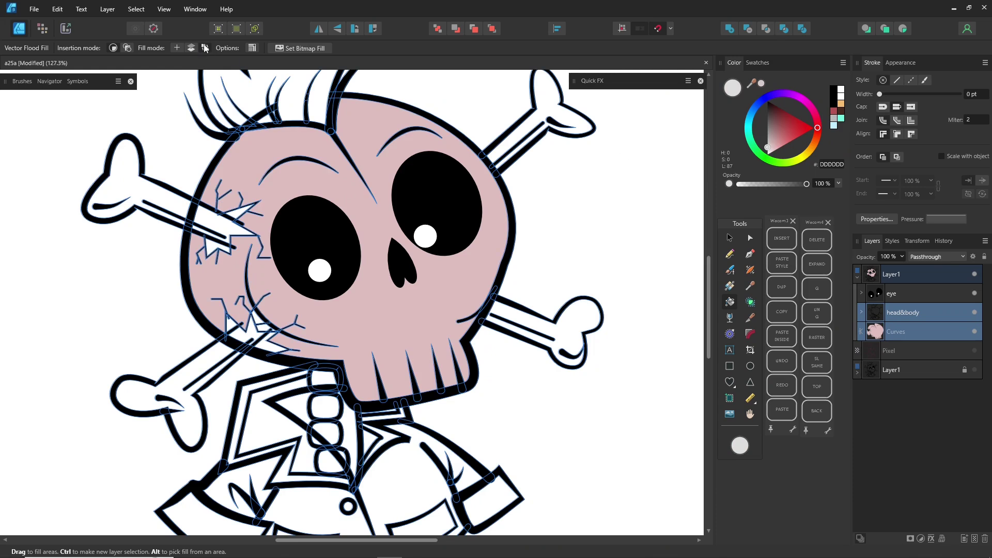
{"action": "left_click", "coordinate": [369, 318]}
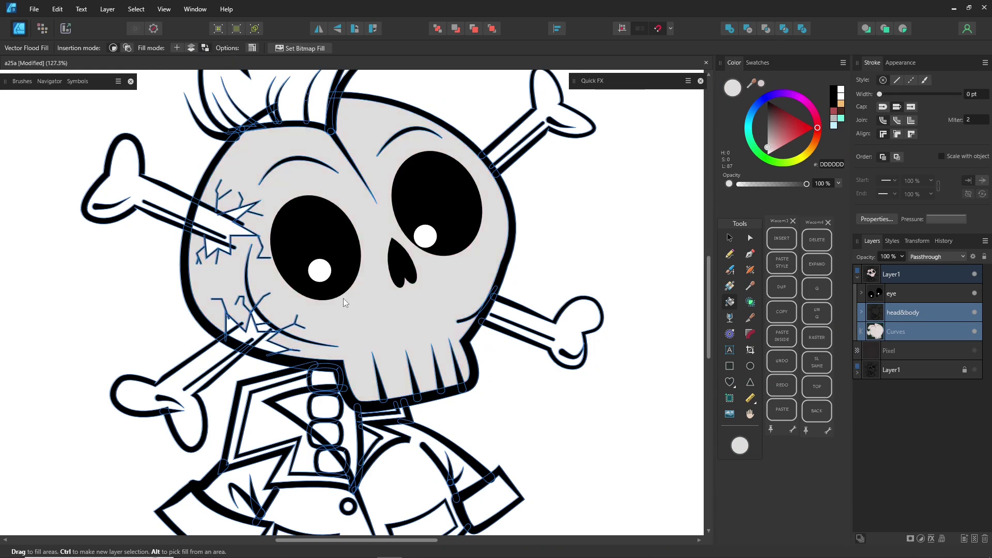
- Flood fill the two left bones and the adjoining gaps around the lower crack with the same light grey
{"action": "left_click", "coordinate": [191, 203]}
{"action": "left_click_drag", "start_coordinate": [191, 203], "coordinate": [191, 230]}
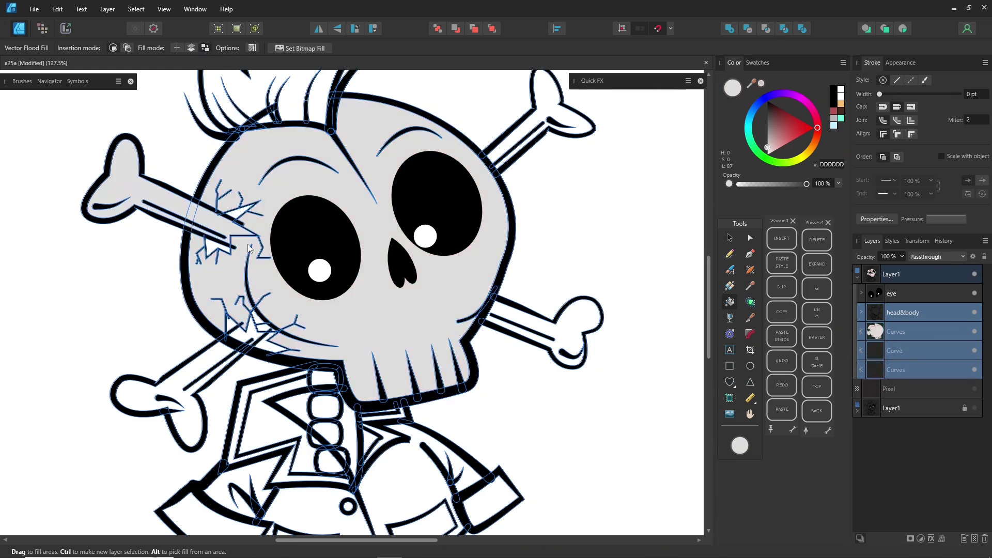
{"action": "scroll", "coordinate": [242, 252], "scroll_direction": "up", "scroll_amount": 3}
{"action": "left_click_drag", "start_coordinate": [237, 330], "coordinate": [224, 169]}
{"action": "left_click", "coordinate": [190, 304]}
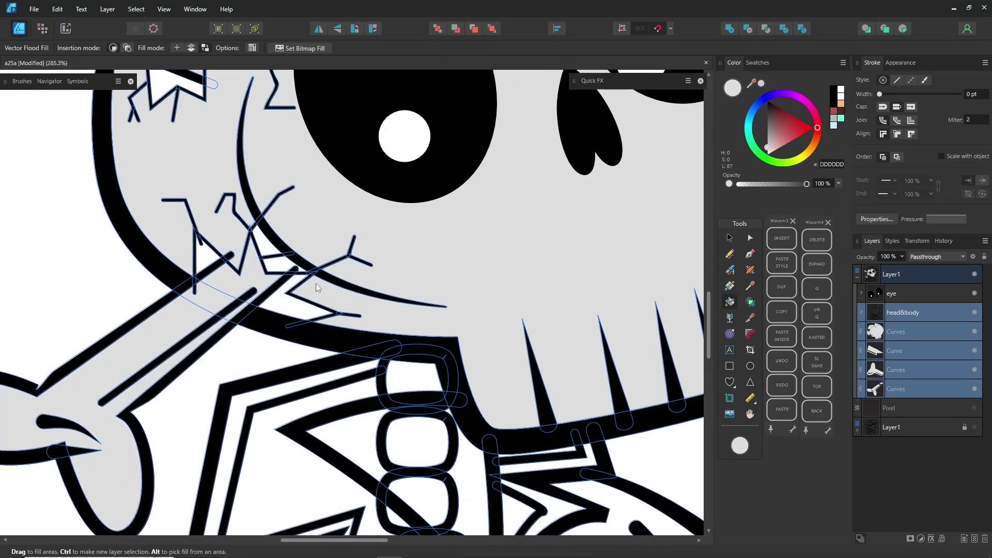
{"action": "left_click", "coordinate": [290, 262]}
{"action": "left_click", "coordinate": [271, 246]}
- Flood fill the neck vertebrae with the skull's light grey
{"action": "left_click", "coordinate": [421, 390]}
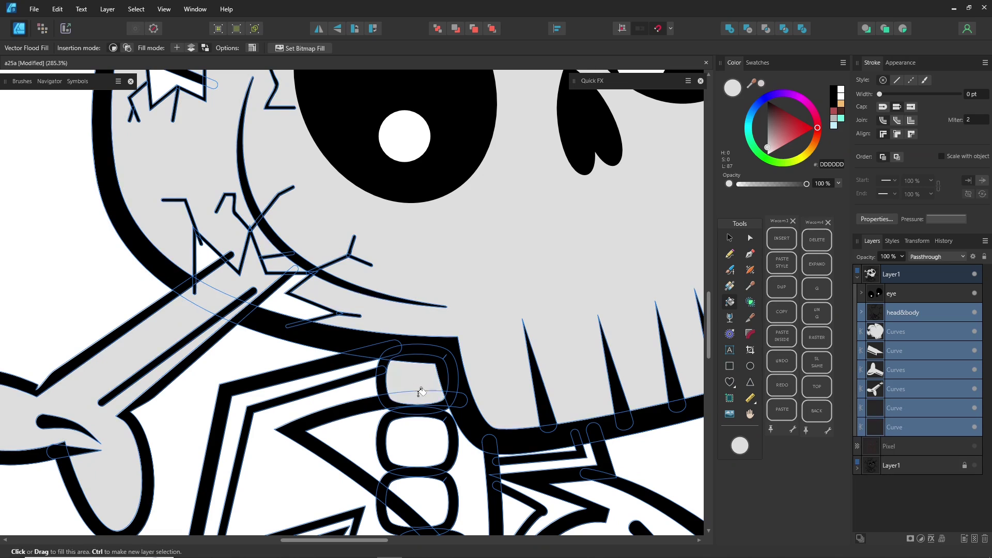
{"action": "left_click", "coordinate": [421, 434]}
{"action": "left_click", "coordinate": [422, 491]}
{"action": "left_click_drag", "start_coordinate": [445, 517], "coordinate": [408, 337]}
{"action": "left_click", "coordinate": [420, 369]}
- Flood fill the upper-right and lower-right bones with the skull's light grey
{"action": "scroll", "coordinate": [413, 300], "scroll_direction": "down", "scroll_amount": 5}
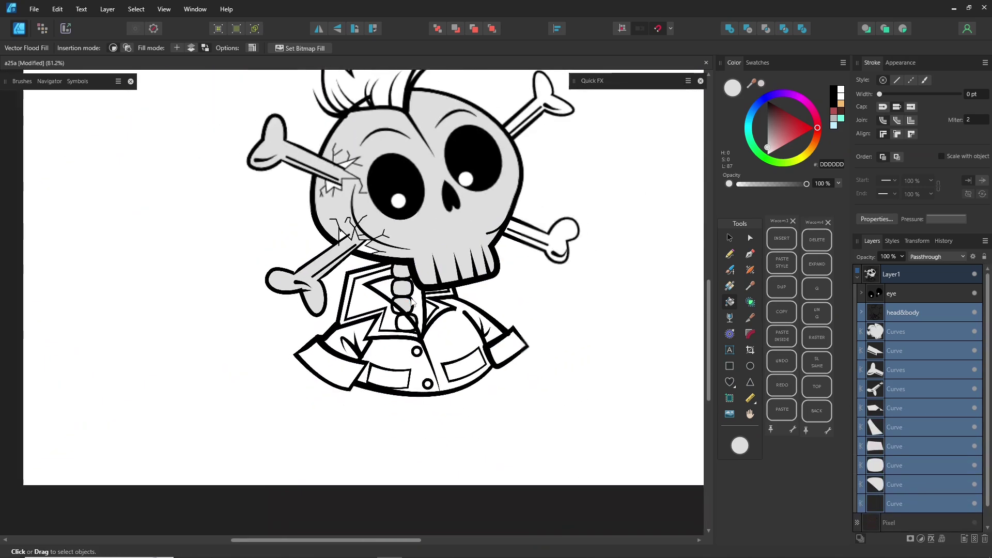
{"action": "scroll", "coordinate": [412, 300], "scroll_direction": "up", "scroll_amount": 1}
{"action": "left_click_drag", "start_coordinate": [198, 248], "coordinate": [181, 334]}
{"action": "left_click", "coordinate": [554, 142]}
{"action": "left_click", "coordinate": [571, 306]}
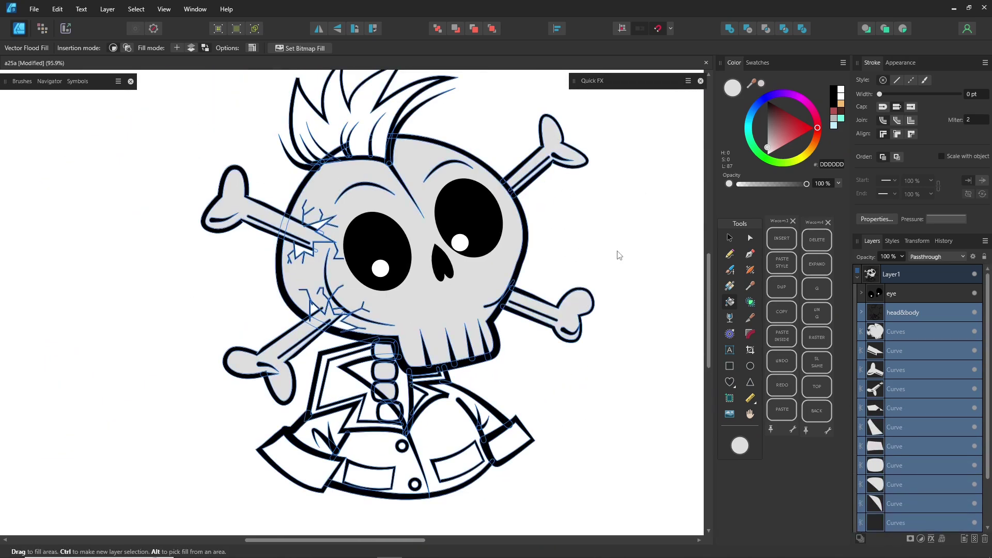
- Flood fill the mohawk and its small gaps with dusty red 886666, and sample the skull's light grey
{"action": "left_click", "coordinate": [774, 126]}
{"action": "left_click", "coordinate": [346, 135]}
{"action": "scroll", "coordinate": [331, 251], "scroll_direction": "up", "scroll_amount": 5}
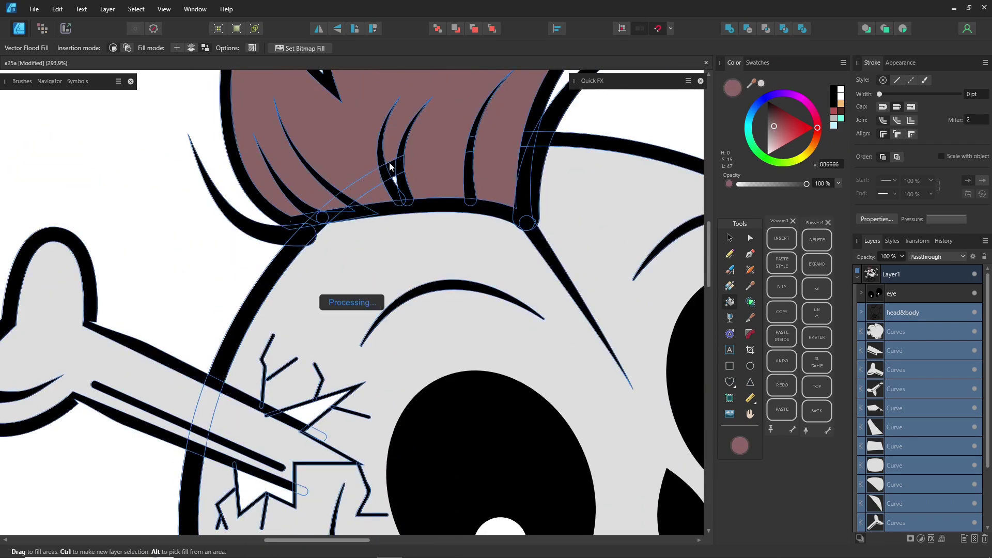
{"action": "left_click", "coordinate": [395, 177]}
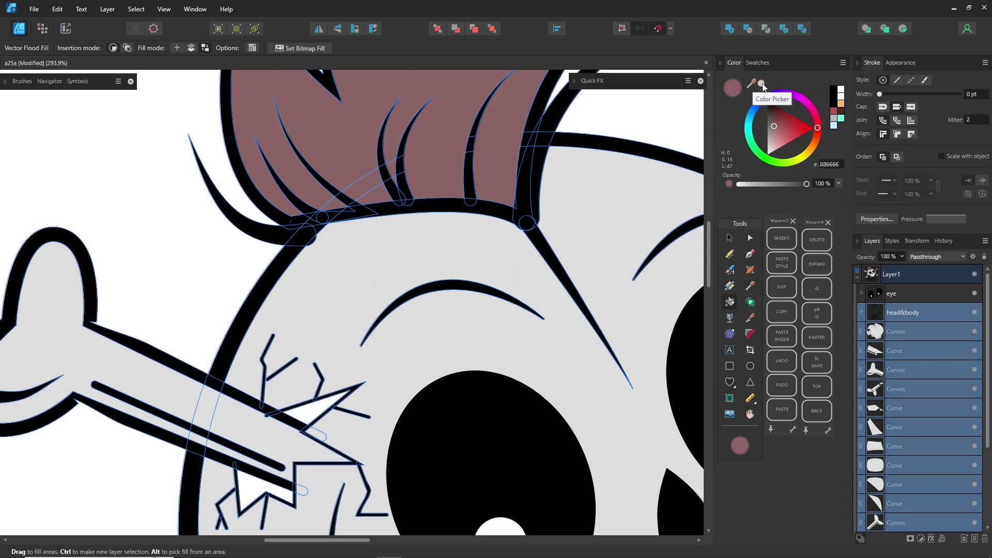
{"action": "left_click_drag", "start_coordinate": [750, 84], "coordinate": [443, 248]}
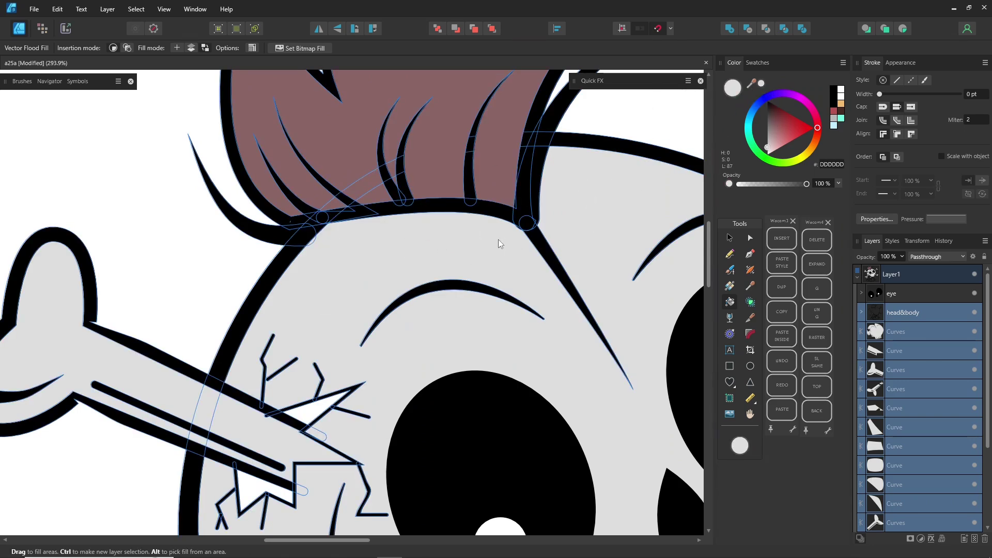
{"action": "key", "text": "ctrl+0"}
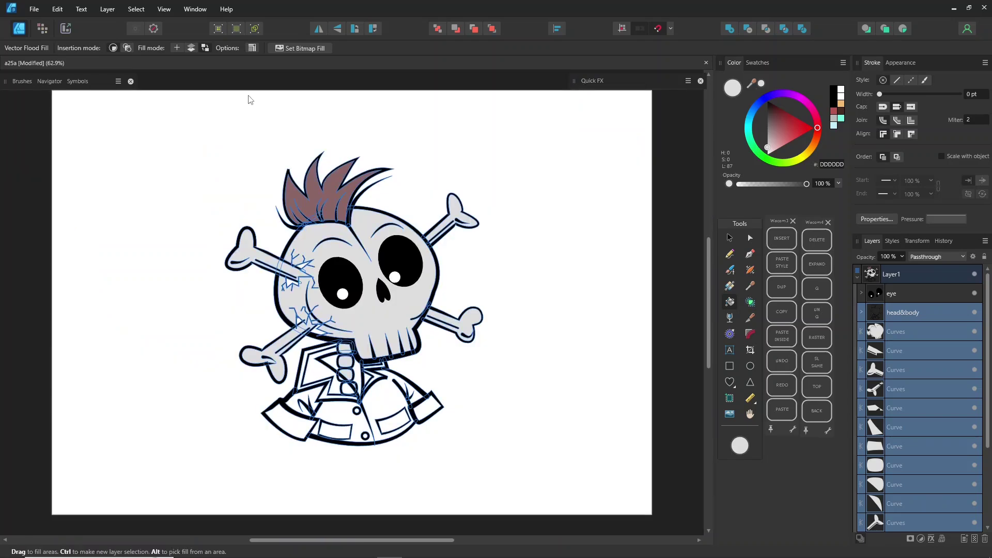
- Flood fill the jacket's body, sleeves, collar and pockets with orange E87B3E
{"action": "key", "text": "F2"}
{"action": "left_click_drag", "start_coordinate": [818, 127], "coordinate": [815, 140]}
{"action": "left_click", "coordinate": [794, 136]}
{"action": "scroll", "coordinate": [378, 341], "scroll_direction": "up", "scroll_amount": 6}
{"action": "left_click_drag", "start_coordinate": [315, 256], "coordinate": [340, 102]}
{"action": "left_click_drag", "start_coordinate": [184, 233], "coordinate": [233, 289]}
{"action": "left_click_drag", "start_coordinate": [372, 297], "coordinate": [450, 439]}
{"action": "left_click_drag", "start_coordinate": [299, 454], "coordinate": [207, 341]}
- Flood fill both jacket cuffs with pale peach FBD1BA
{"action": "left_click", "coordinate": [773, 144]}
{"action": "left_click", "coordinate": [134, 429]}
{"action": "left_click", "coordinate": [553, 385]}
- Flood fill the collar opening and the gaps in the skull's cracks with black, and deselect the artwork
{"action": "scroll", "coordinate": [414, 455], "scroll_direction": "down", "scroll_amount": 3}
{"action": "left_click", "coordinate": [778, 97]}
{"action": "left_click", "coordinate": [324, 416]}
{"action": "scroll", "coordinate": [370, 341], "scroll_direction": "down", "scroll_amount": 3}
{"action": "key", "text": "ctrl+0"}
{"action": "key", "text": "x"}
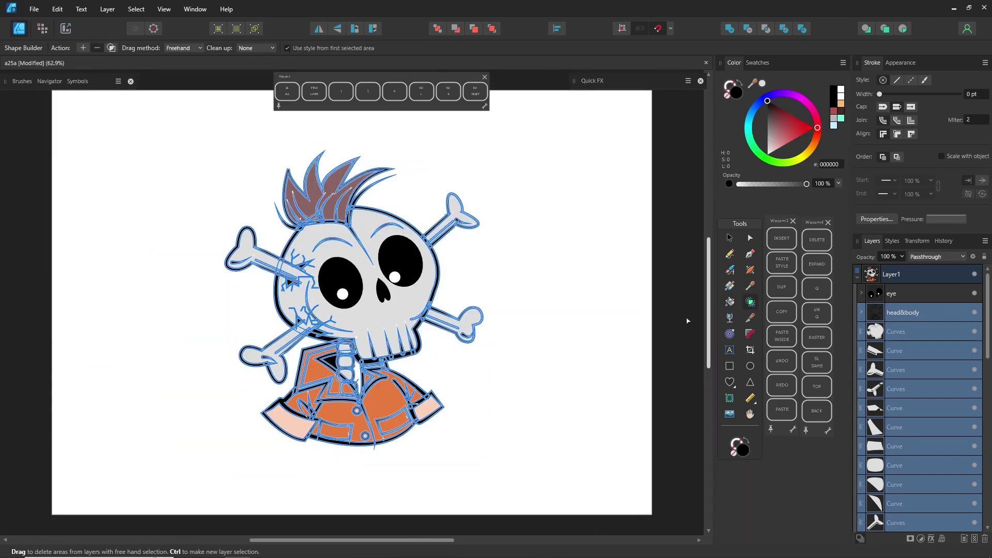
{"action": "left_click", "coordinate": [351, 376]}
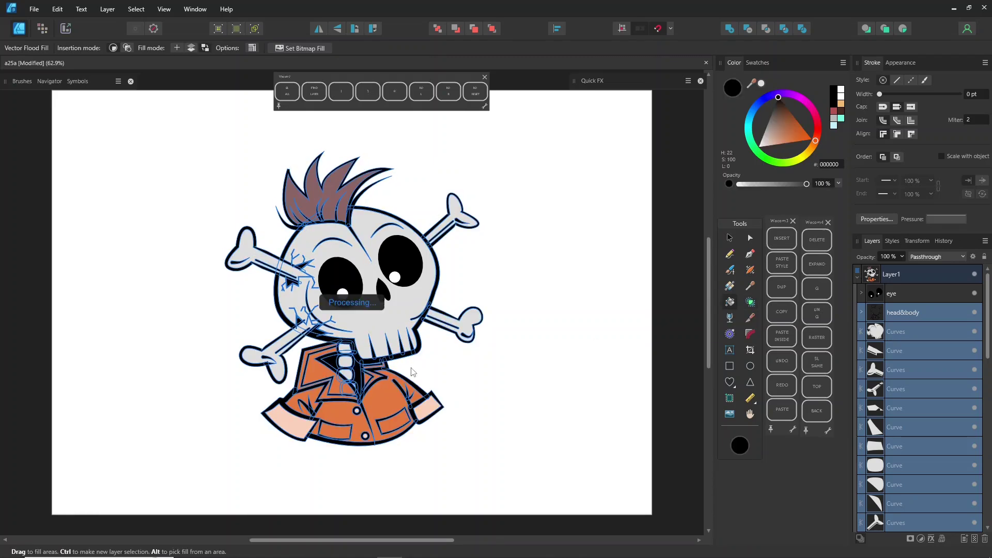
{"action": "left_click", "coordinate": [730, 238]}
{"action": "left_click", "coordinate": [632, 286]}
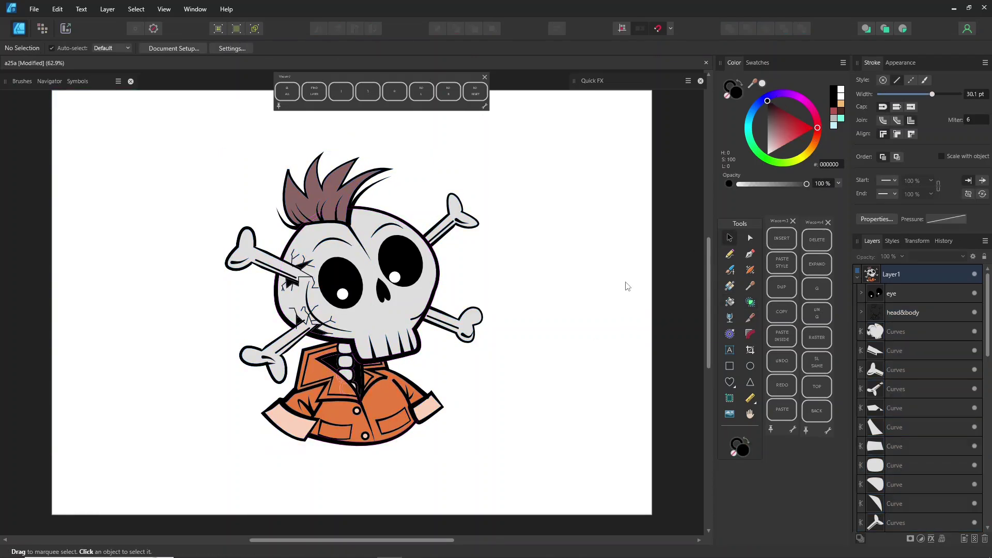
- Merge all objects sharing the skull's grey fill into one shape and recolour it pinkish grey DECDCD
{"action": "left_click", "coordinate": [379, 323]}
{"action": "left_click", "coordinate": [136, 9]}
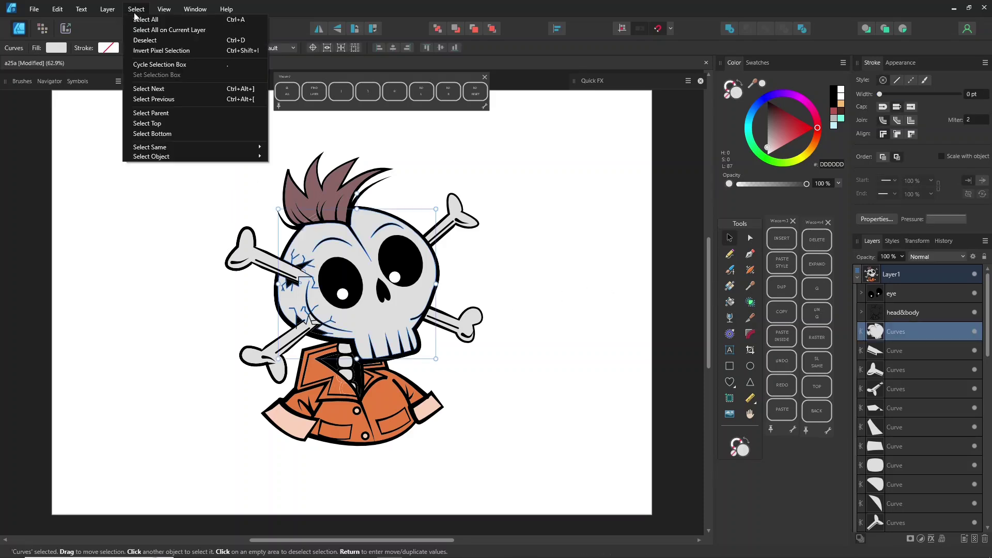
{"action": "mouse_move", "coordinate": [191, 149]}
{"action": "left_click", "coordinate": [300, 149]}
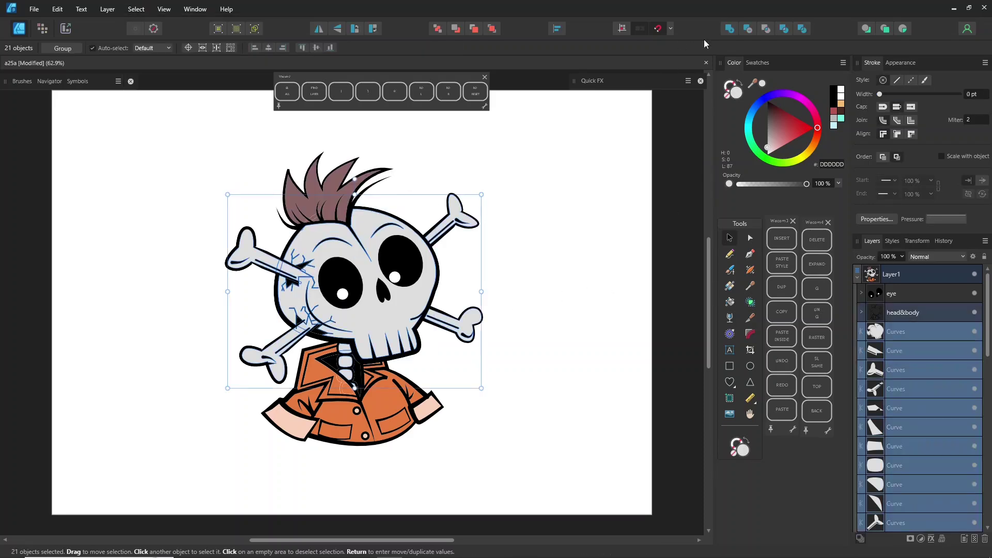
{"action": "left_click", "coordinate": [730, 29]}
{"action": "left_click_drag", "start_coordinate": [790, 140], "coordinate": [771, 147]}
- Merge the orange jacket fills into one shape and the peach cuff fills into another
{"action": "left_click", "coordinate": [385, 402]}
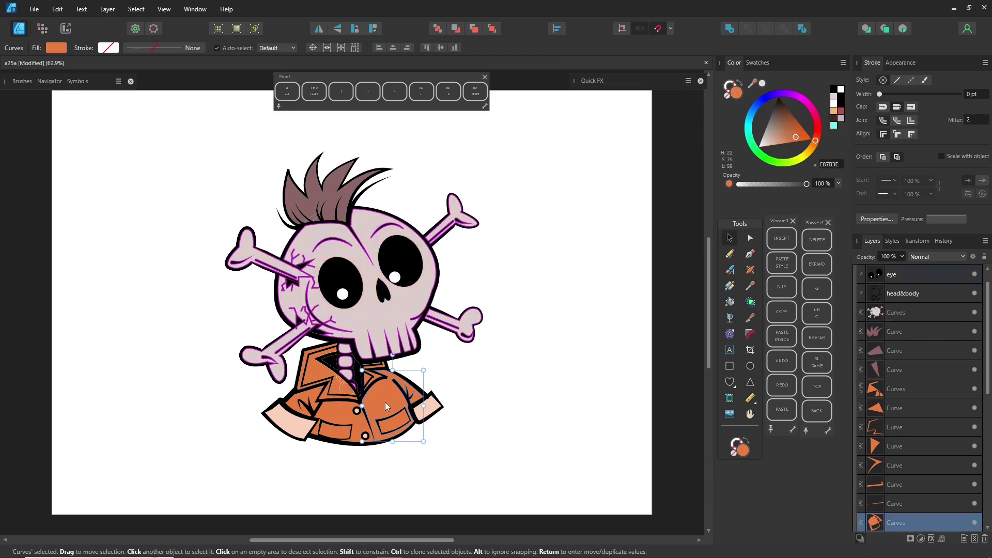
{"action": "left_click", "coordinate": [817, 361]}
{"action": "key", "text": "ctrl+k"}
{"action": "left_click", "coordinate": [436, 410]}
{"action": "left_click", "coordinate": [817, 361]}
{"action": "key", "text": "ctrl+k"}
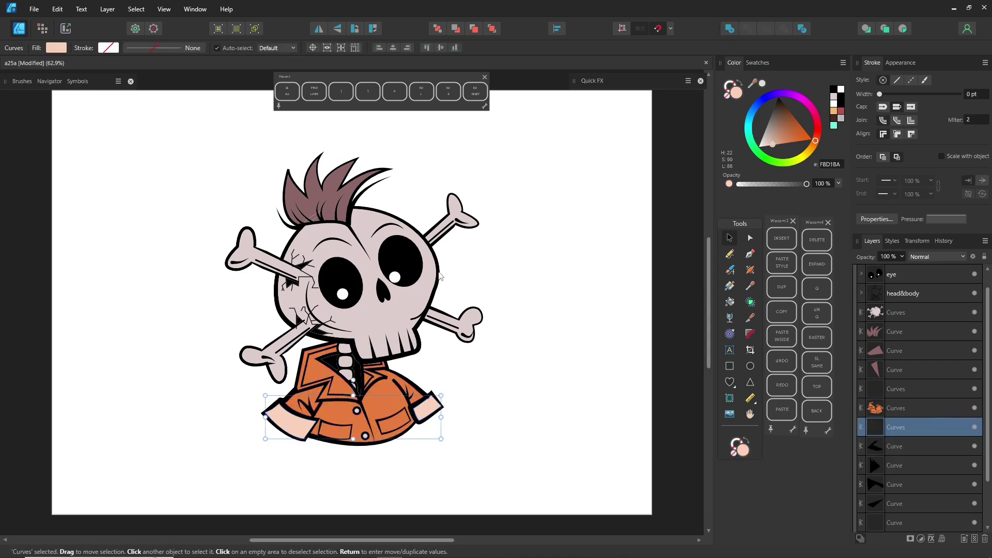
- Merge the dusty red mohawk fills into one shape and deselect it
{"action": "left_click", "coordinate": [314, 195]}
{"action": "left_click", "coordinate": [824, 368]}
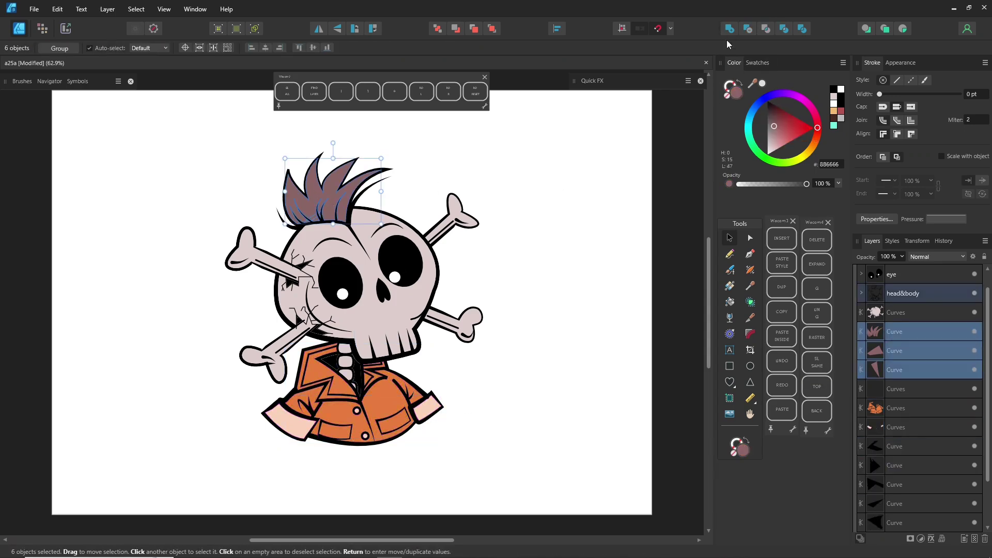
{"action": "key", "text": "ctrl+k"}
{"action": "left_click", "coordinate": [556, 256]}
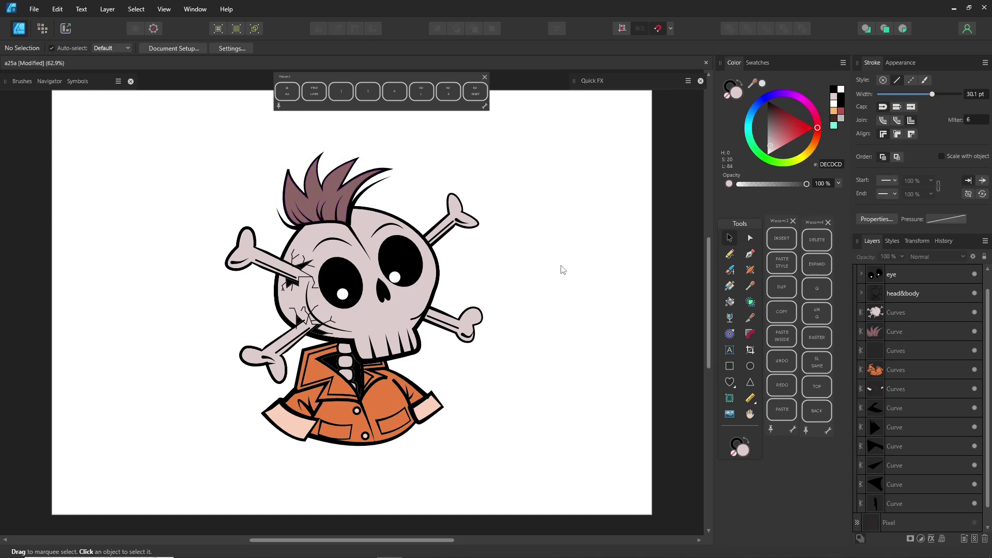
- Lock the head&body line art group and merge the loose black gap fills into one shape
{"action": "left_click", "coordinate": [904, 408]}
{"action": "left_click", "coordinate": [136, 8]}
{"action": "mouse_move", "coordinate": [207, 147]}
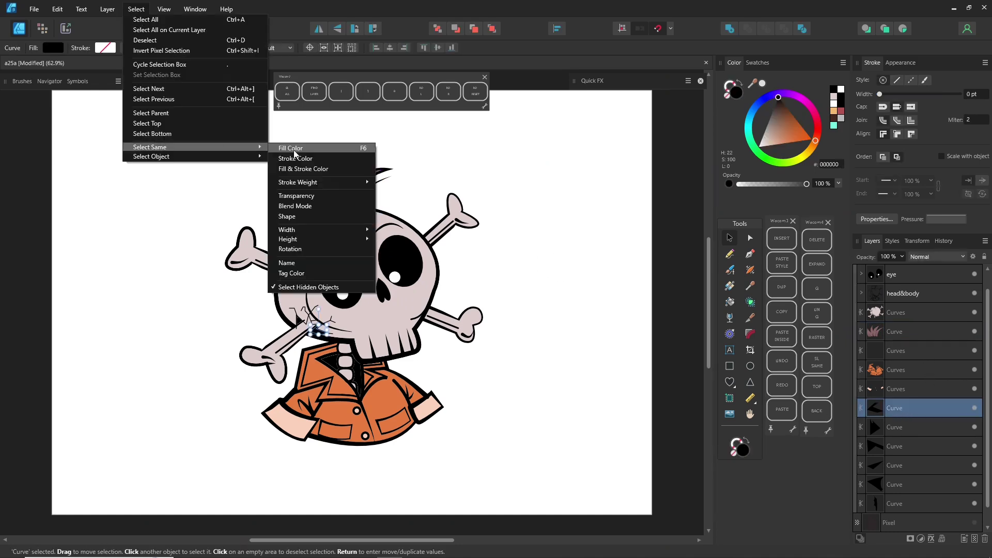
{"action": "left_click", "coordinate": [306, 150]}
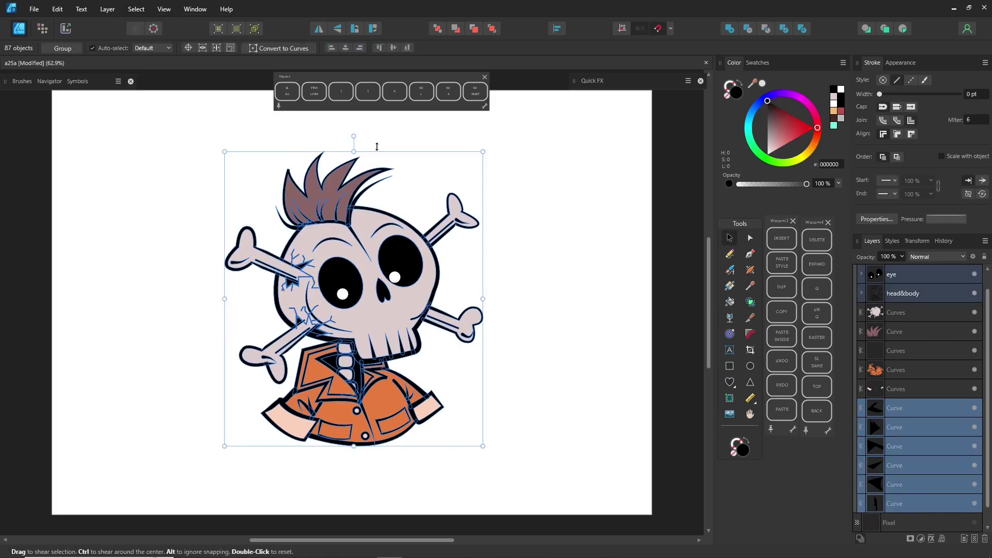
{"action": "left_click", "coordinate": [930, 294]}
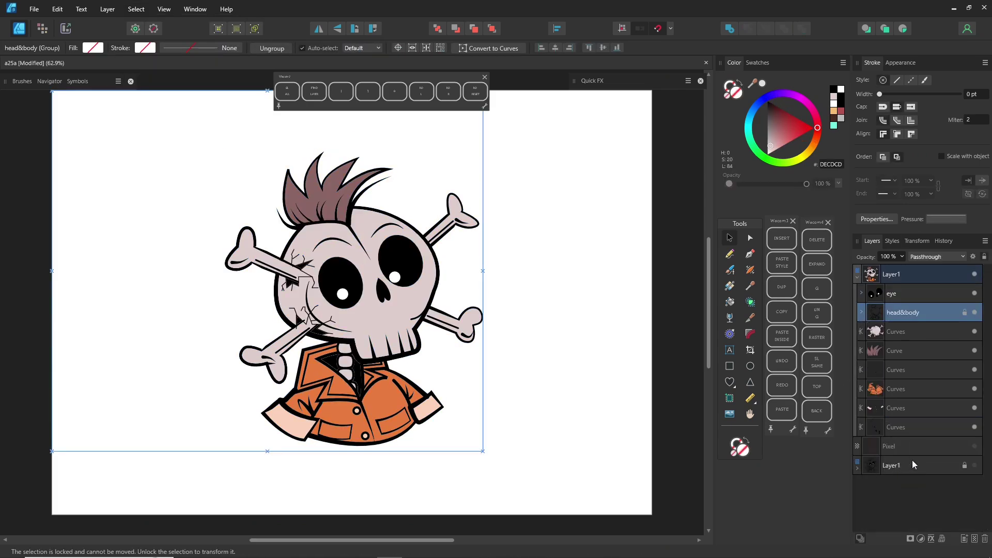
- Draw the first Pencil shadow shapes inside the skull's left side, group them and set the group to Multiply
{"action": "left_click_drag", "start_coordinate": [924, 460], "coordinate": [922, 470]}
{"action": "left_click", "coordinate": [909, 331]}
{"action": "left_click", "coordinate": [730, 253]}
{"action": "mouse_move", "coordinate": [292, 226]}
{"action": "left_mouse_down"}
{"action": "mouse_move", "coordinate": [316, 253]}
{"action": "mouse_move", "coordinate": [279, 223]}
{"action": "left_mouse_up"}
{"action": "left_click", "coordinate": [739, 82]}
{"action": "mouse_move", "coordinate": [767, 133]}
{"action": "left_mouse_down"}
{"action": "mouse_move", "coordinate": [756, 136]}
{"action": "mouse_move", "coordinate": [769, 130]}
{"action": "left_mouse_up"}
{"action": "left_click_drag", "start_coordinate": [274, 334], "coordinate": [331, 345]}
{"action": "left_click_drag", "start_coordinate": [256, 303], "coordinate": [279, 309]}
{"action": "left_click", "coordinate": [817, 289]}
{"action": "left_click", "coordinate": [937, 256]}
{"action": "left_click", "coordinate": [926, 295]}
- Tune the colour of the skull's shadow shapes to a greyish pink and adjust their blend mode
{"action": "left_click_drag", "start_coordinate": [769, 129], "coordinate": [772, 136]}
{"action": "left_click", "coordinate": [865, 351]}
{"action": "left_click", "coordinate": [903, 370]}
{"action": "left_click", "coordinate": [936, 257]}
{"action": "left_click", "coordinate": [937, 270]}
- Draw more shadow shapes over the neck, the four bones, the jaw, the eye area and the forehead
{"action": "left_click_drag", "start_coordinate": [335, 355], "coordinate": [358, 362]}
{"action": "mouse_move", "coordinate": [309, 326]}
{"action": "left_mouse_down"}
{"action": "mouse_move", "coordinate": [260, 350]}
{"action": "mouse_move", "coordinate": [271, 356]}
{"action": "left_mouse_up"}
{"action": "left_click_drag", "start_coordinate": [292, 281], "coordinate": [195, 296]}
{"action": "left_click_drag", "start_coordinate": [431, 244], "coordinate": [475, 227]}
{"action": "left_click_drag", "start_coordinate": [427, 317], "coordinate": [460, 329]}
{"action": "left_click_drag", "start_coordinate": [459, 329], "coordinate": [469, 340]}
{"action": "left_click_drag", "start_coordinate": [360, 334], "coordinate": [366, 351]}
{"action": "mouse_move", "coordinate": [323, 267]}
{"action": "left_mouse_down"}
{"action": "mouse_move", "coordinate": [354, 256]}
{"action": "mouse_move", "coordinate": [421, 278]}
{"action": "mouse_move", "coordinate": [399, 284]}
{"action": "mouse_move", "coordinate": [394, 359]}
{"action": "mouse_move", "coordinate": [386, 330]}
{"action": "mouse_move", "coordinate": [412, 353]}
{"action": "left_mouse_up"}
{"action": "left_click_drag", "start_coordinate": [273, 218], "coordinate": [330, 238]}
- Draw Multiply shadow shapes inside the orange jacket fill and on both peach cuffs
{"action": "left_click", "coordinate": [383, 397], "text": "ctrl"}
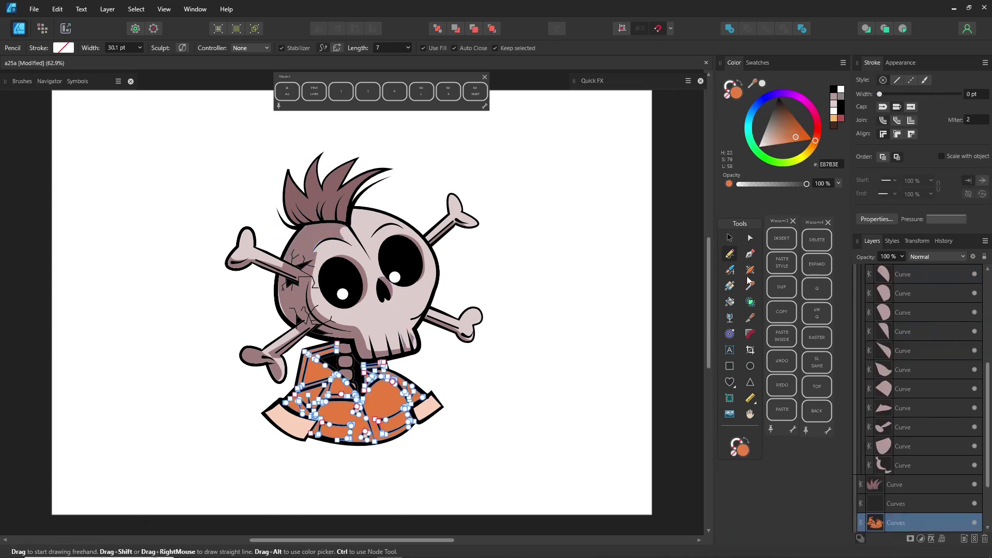
{"action": "left_click_drag", "start_coordinate": [311, 353], "coordinate": [315, 398]}
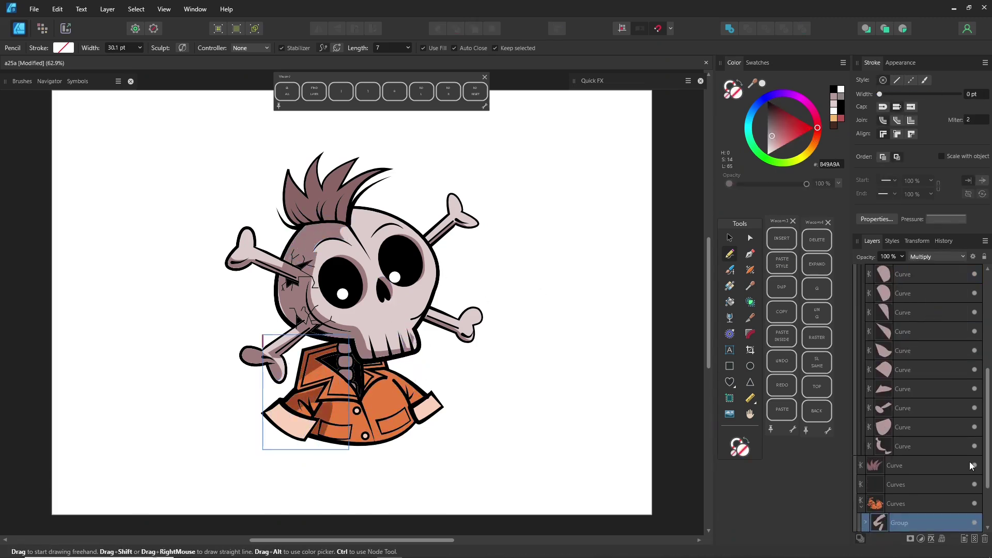
{"action": "left_click_drag", "start_coordinate": [413, 401], "coordinate": [411, 433]}
{"action": "left_click", "coordinate": [428, 409], "text": "ctrl"}
{"action": "left_click_drag", "start_coordinate": [298, 408], "coordinate": [262, 408]}
{"action": "mouse_move", "coordinate": [426, 400]}
{"action": "left_mouse_down"}
{"action": "mouse_move", "coordinate": [405, 441]}
{"action": "mouse_move", "coordinate": [409, 404]}
{"action": "left_mouse_up"}
- Draw a highlight shape along the skull's upper-right edge inside the skull fill and colour it white
{"action": "left_click", "coordinate": [403, 319], "text": "ctrl"}
{"action": "left_click_drag", "start_coordinate": [359, 208], "coordinate": [467, 228]}
{"action": "key", "text": "ctrl+z"}
{"action": "left_click_drag", "start_coordinate": [399, 208], "coordinate": [454, 265]}
{"action": "left_click", "coordinate": [768, 154]}
- Draw white highlight shapes on the jaw's right edge and on the bones inside the skull fill
{"action": "left_click", "coordinate": [417, 339], "text": "ctrl"}
{"action": "left_click_drag", "start_coordinate": [413, 326], "coordinate": [432, 358]}
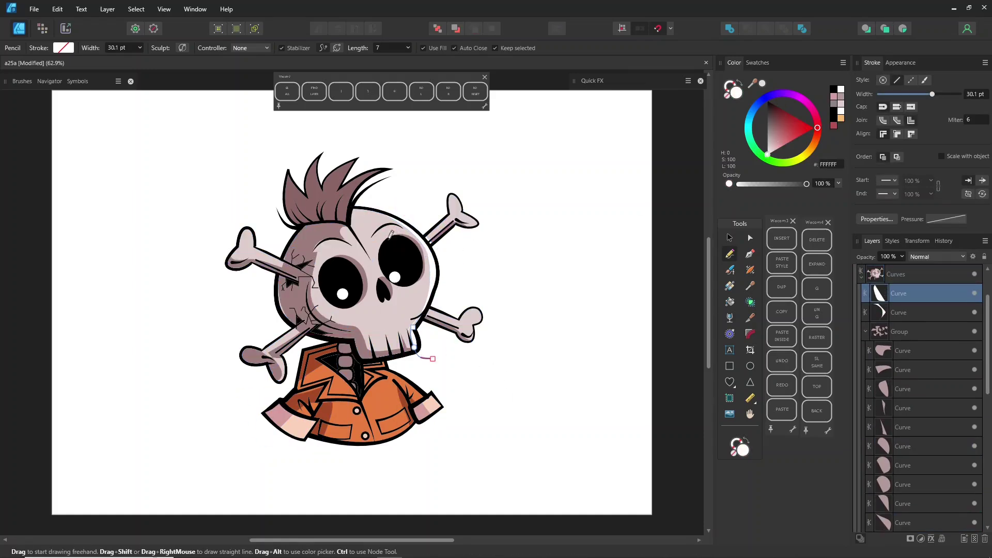
{"action": "left_click_drag", "start_coordinate": [425, 237], "coordinate": [437, 175]}
{"action": "left_click_drag", "start_coordinate": [427, 310], "coordinate": [478, 279]}
{"action": "mouse_move", "coordinate": [227, 255]}
{"action": "left_mouse_down"}
{"action": "mouse_move", "coordinate": [247, 205]}
{"action": "mouse_move", "coordinate": [283, 228]}
{"action": "left_mouse_up"}
- Draw a white highlight along the jacket's right shoulder inside the orange fill
{"action": "left_click", "coordinate": [381, 397], "text": "ctrl"}
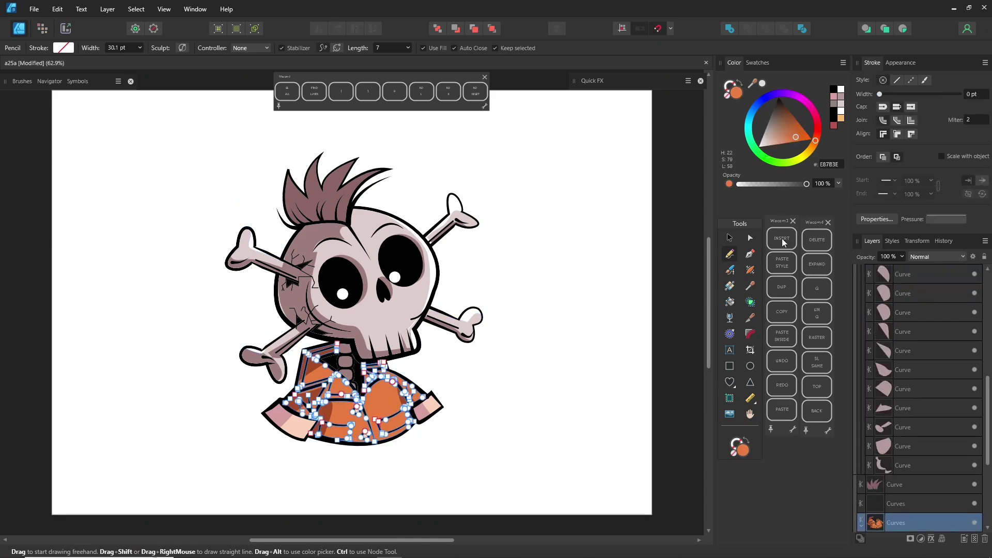
{"action": "left_click", "coordinate": [760, 148]}
{"action": "mouse_move", "coordinate": [377, 360]}
{"action": "left_mouse_down"}
{"action": "mouse_move", "coordinate": [449, 361]}
{"action": "mouse_move", "coordinate": [483, 385]}
{"action": "left_mouse_up"}
{"action": "left_click", "coordinate": [433, 407], "text": "ctrl"}
{"action": "left_click", "coordinate": [767, 155]}
- Draw white highlight shapes on the mohawk's spikes inside the mohawk fill
{"action": "left_click", "coordinate": [326, 202], "text": "ctrl"}
{"action": "left_click", "coordinate": [767, 154]}
{"action": "left_click_drag", "start_coordinate": [354, 199], "coordinate": [361, 155]}
{"action": "left_click_drag", "start_coordinate": [322, 188], "coordinate": [359, 157]}
- Draw a shadow shape across the mohawk's base, set it to Multiply and colour it greyish pink
{"action": "mouse_move", "coordinate": [287, 168]}
{"action": "left_mouse_down"}
{"action": "mouse_move", "coordinate": [305, 195]}
{"action": "mouse_move", "coordinate": [350, 225]}
{"action": "left_mouse_up"}
{"action": "left_click", "coordinate": [937, 257]}
{"action": "left_click", "coordinate": [946, 291]}
{"action": "left_click", "coordinate": [767, 131]}
- Add a thick yellow-orange outline effect around the whole Layer1 artwork
{"action": "left_click", "coordinate": [891, 274]}
{"action": "left_click", "coordinate": [590, 81]}
{"action": "left_click", "coordinate": [586, 132]}
{"action": "left_click_drag", "start_coordinate": [604, 179], "coordinate": [638, 179]}
{"action": "left_click", "coordinate": [618, 154]}
{"action": "left_click", "coordinate": [576, 231]}
{"action": "left_click", "coordinate": [568, 237]}
{"action": "left_click", "coordinate": [570, 230]}
- Draw a white highlight shape along the skull's brow inside the skull fill
{"action": "left_click", "coordinate": [583, 270], "text": "ctrl"}
{"action": "left_click", "coordinate": [370, 231], "text": "ctrl"}
{"action": "left_click", "coordinate": [782, 238]}
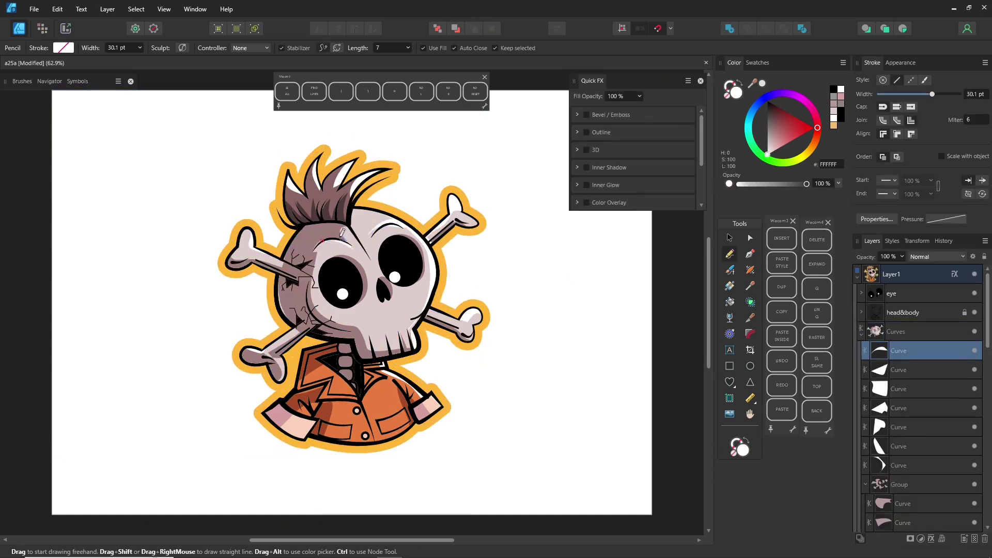